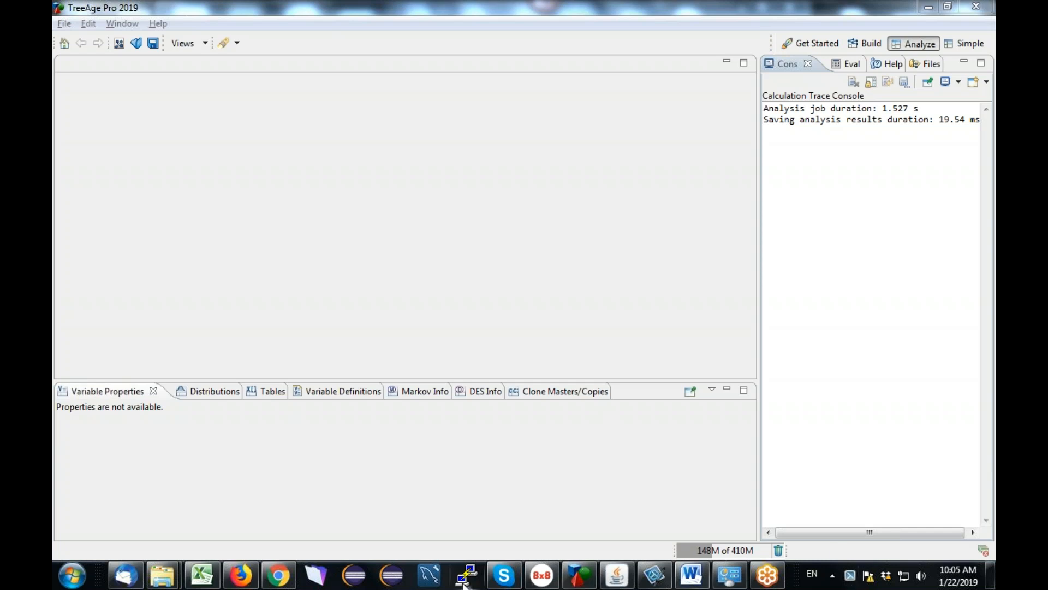
Open Microsim1-HeterogeneityViaDistributions.trex from the Webinar #10 Patient Simulation folder
mouse_move(171, 577)
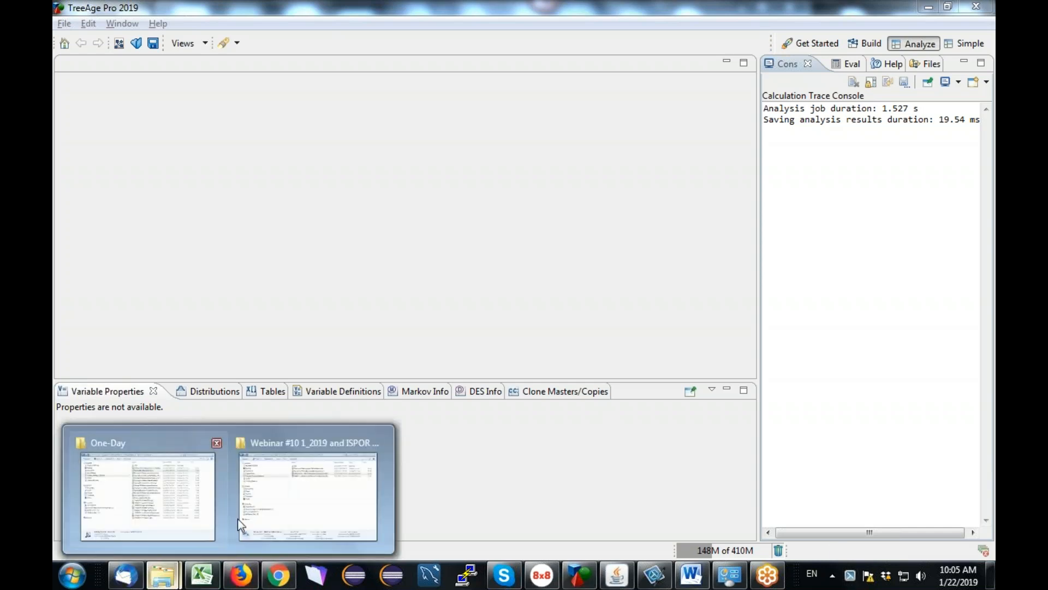
left_click(356, 479)
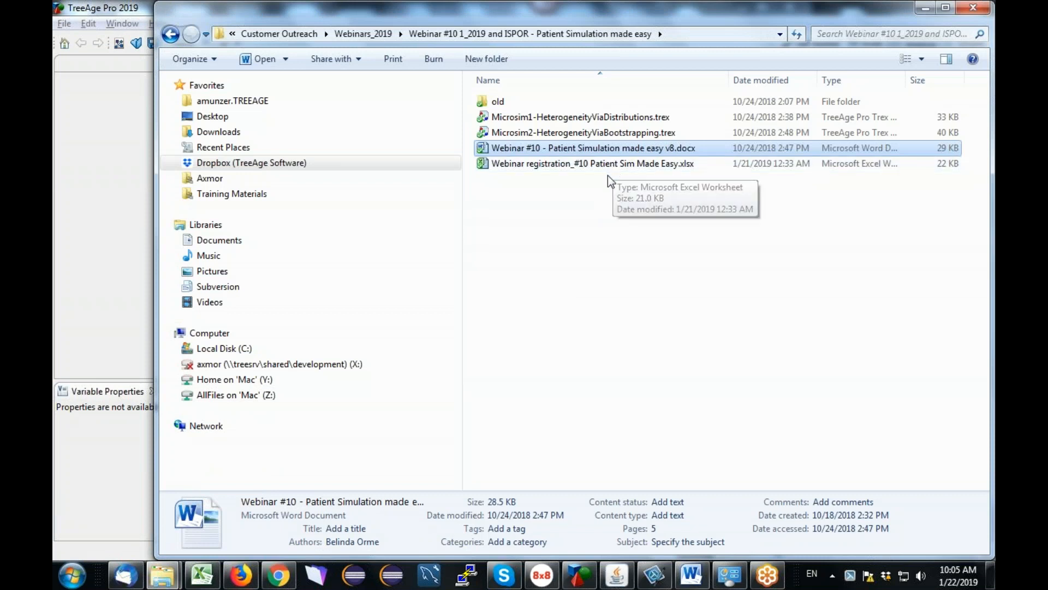
left_click(576, 118)
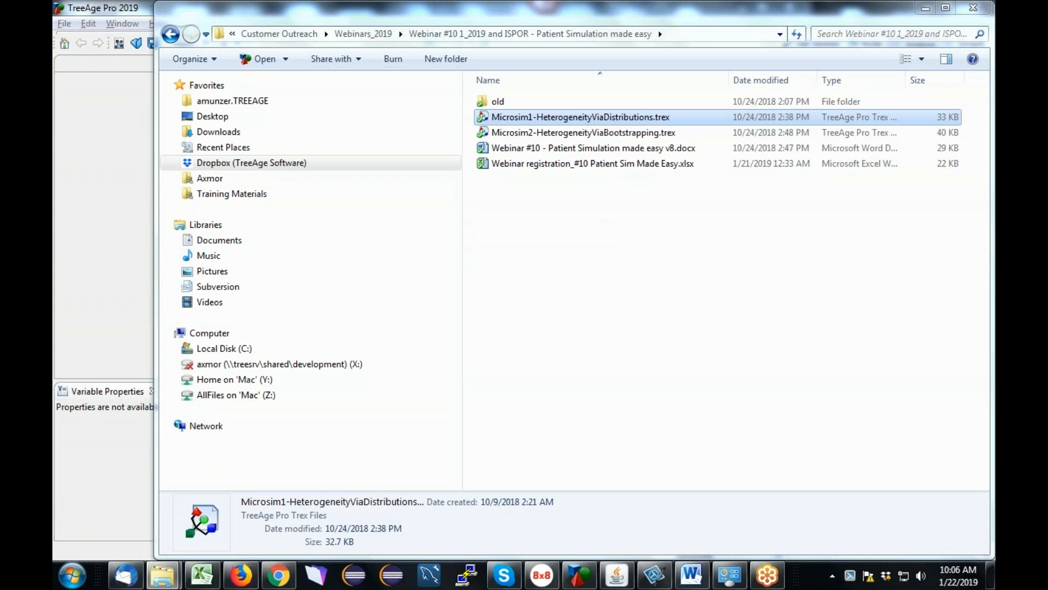
key("Return")
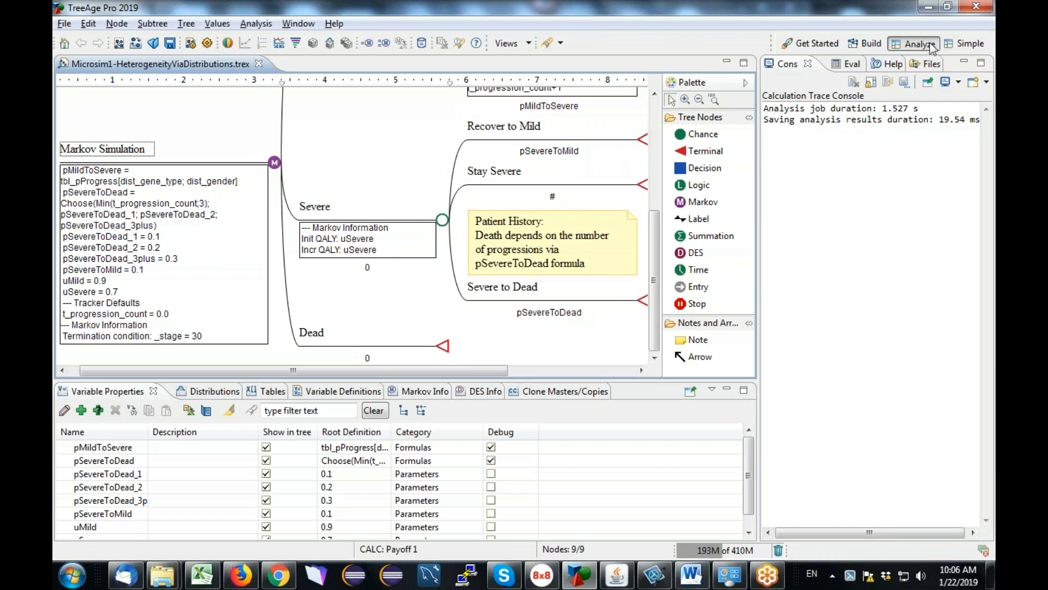
Minimize the calculation trace console and the variable properties views to enlarge the tree diagram
left_click(964, 62)
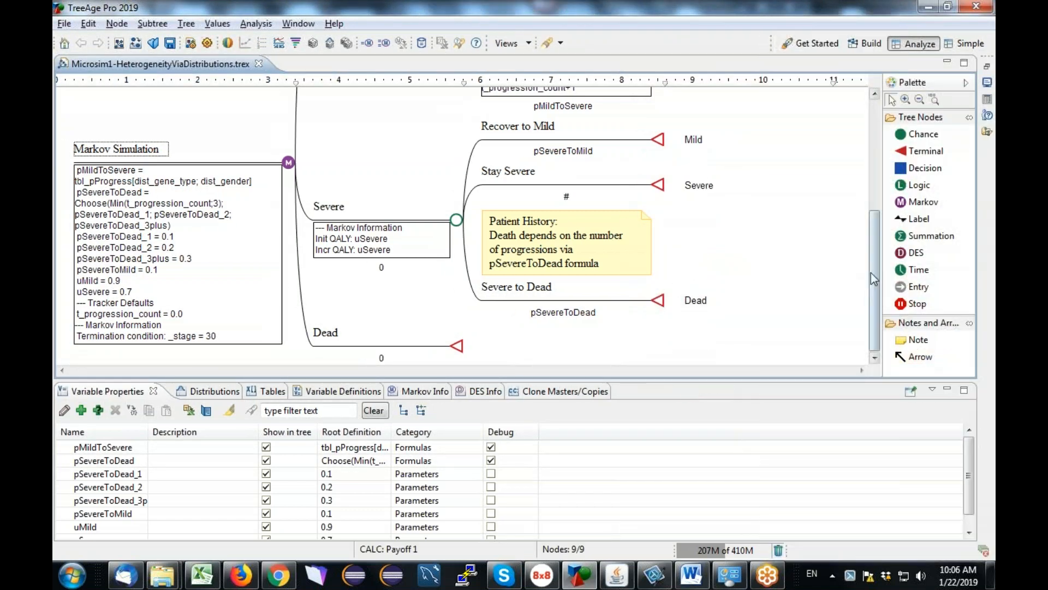
left_click_drag(874, 252, 927, 325)
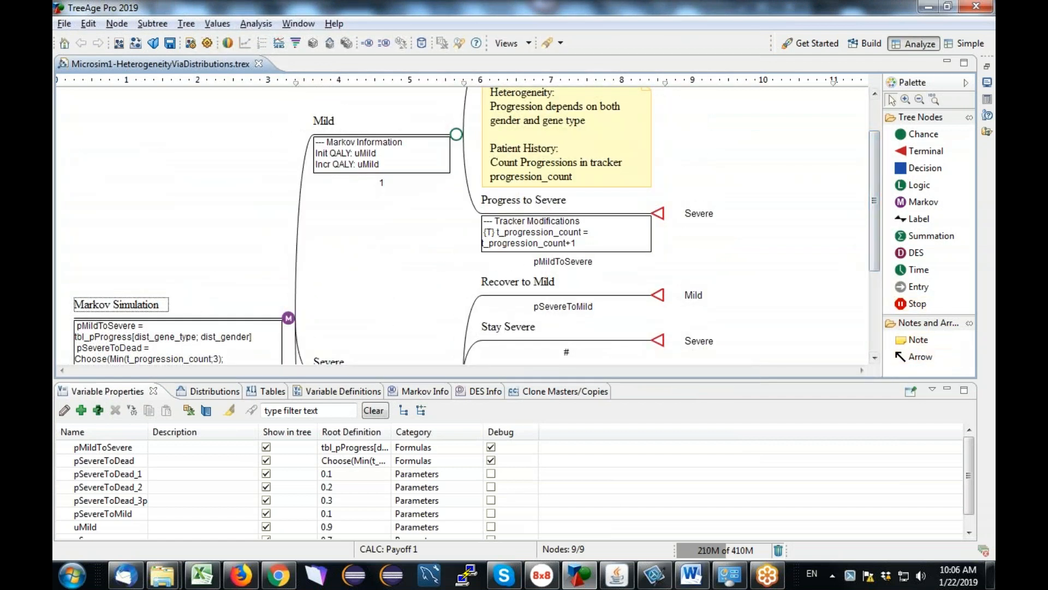
left_click(948, 389)
left_click(950, 398)
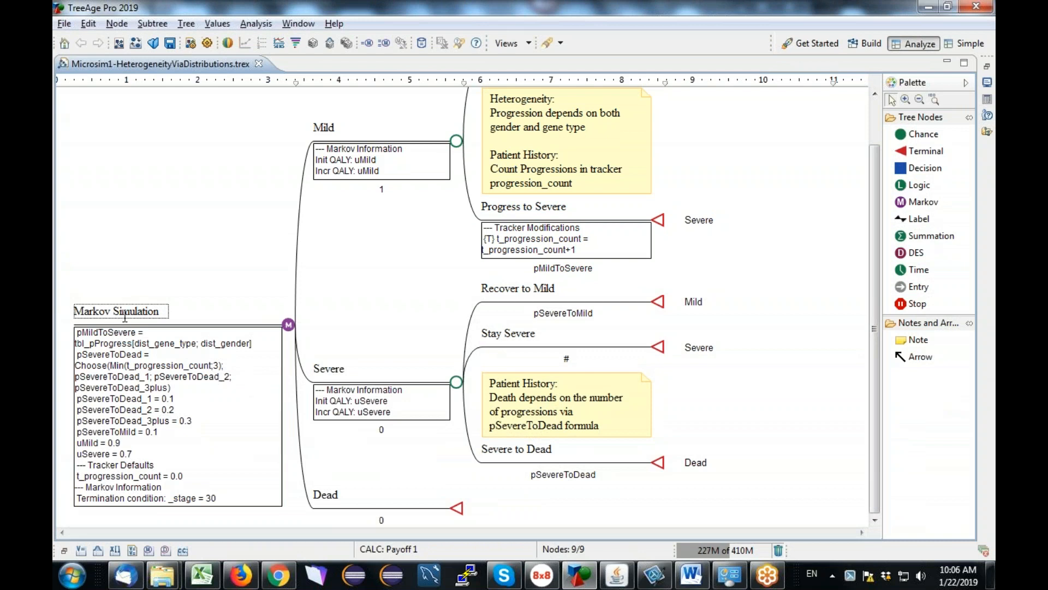
Examine the Markov Simulation tree's Mild, Severe and Dead states, including their transitions and the heterogeneity and patient history notes
left_click_drag(873, 270, 870, 227)
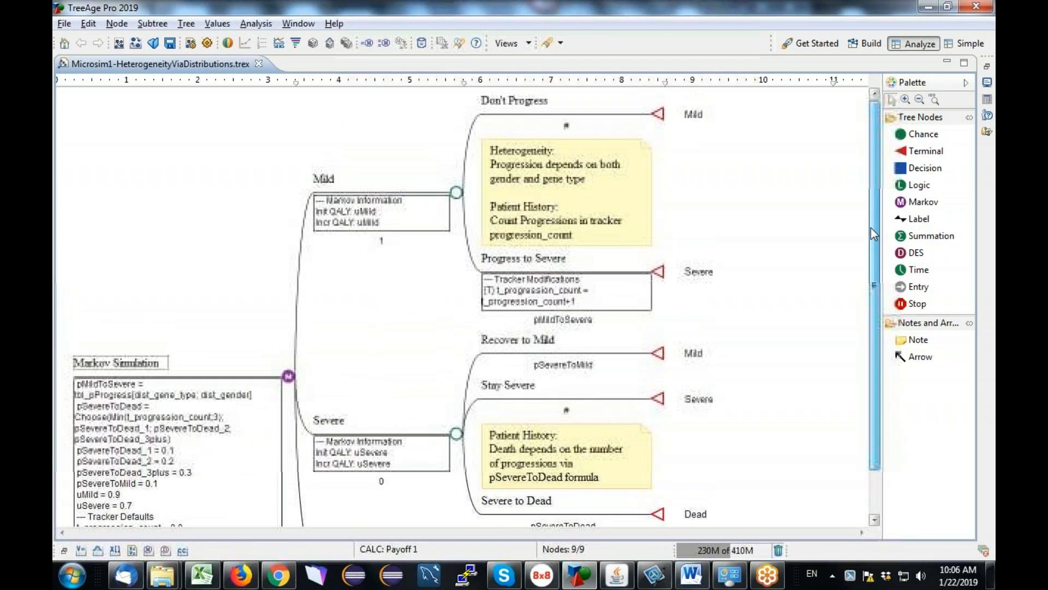
left_click_drag(872, 285, 872, 332)
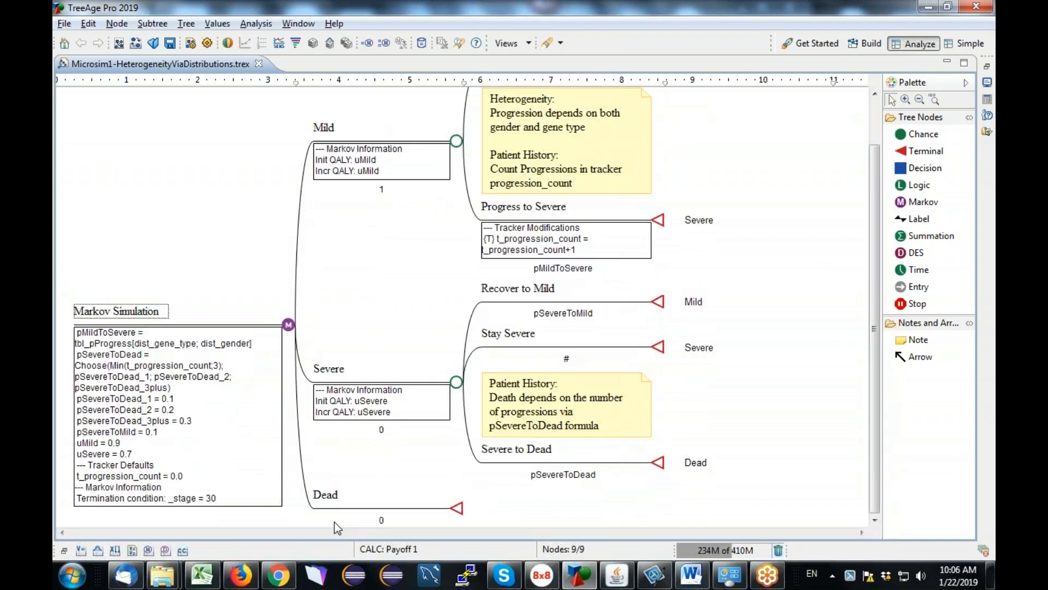
left_click_drag(869, 349, 872, 303)
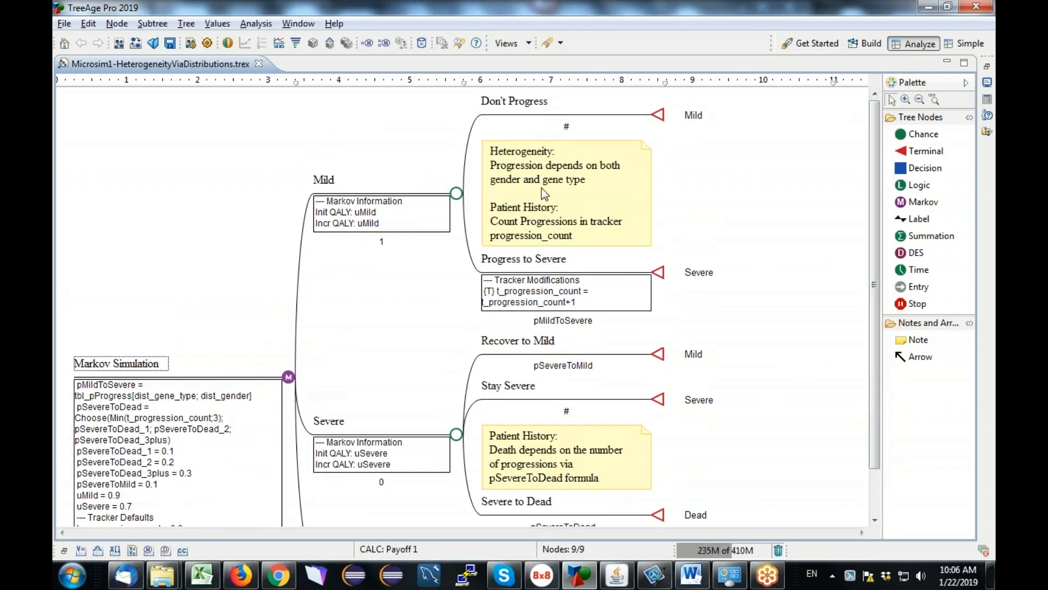
left_click_drag(872, 303, 874, 345)
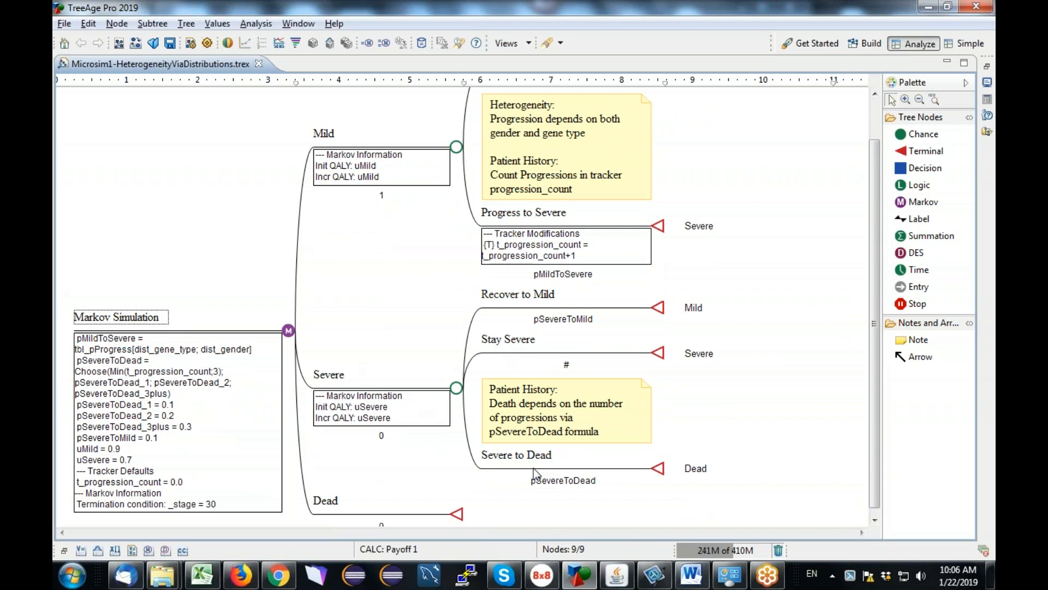
left_click_drag(872, 347, 874, 312)
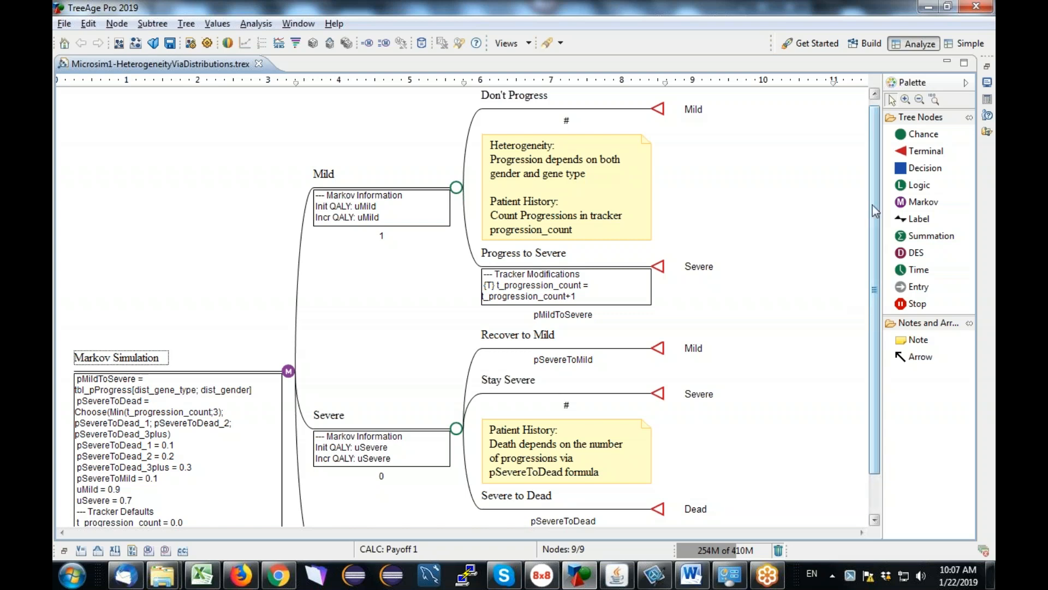
Restore the minimized property views and display the rows of the tbl_gender table
left_click(64, 551)
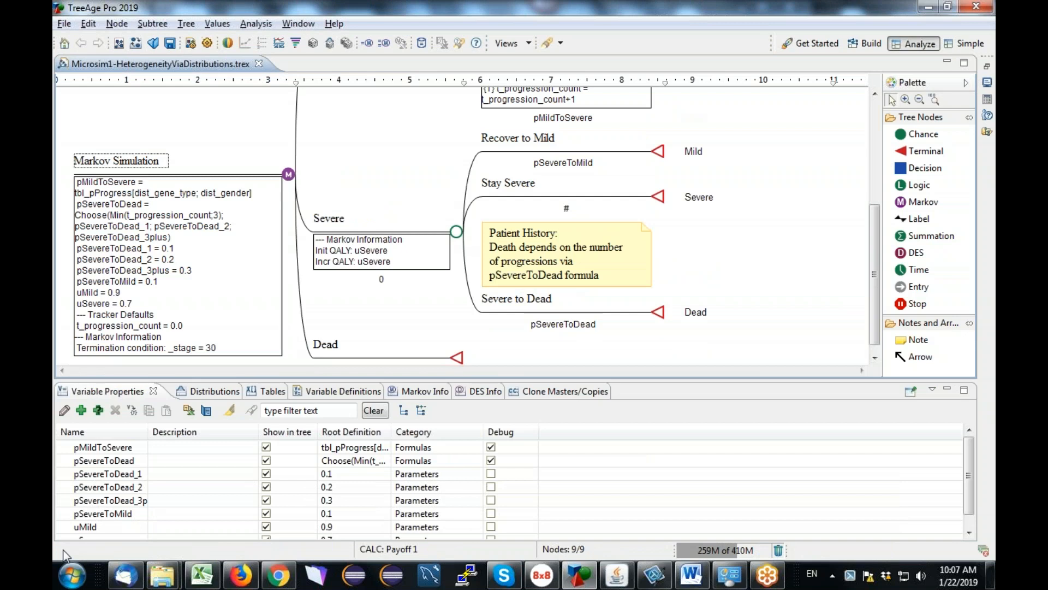
left_click(269, 393)
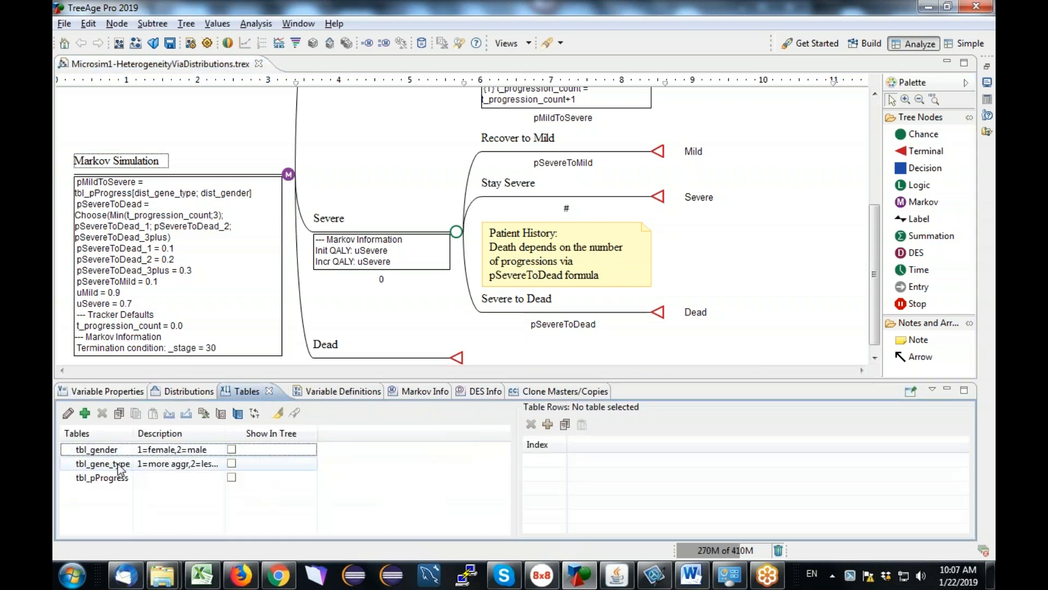
left_click(81, 451)
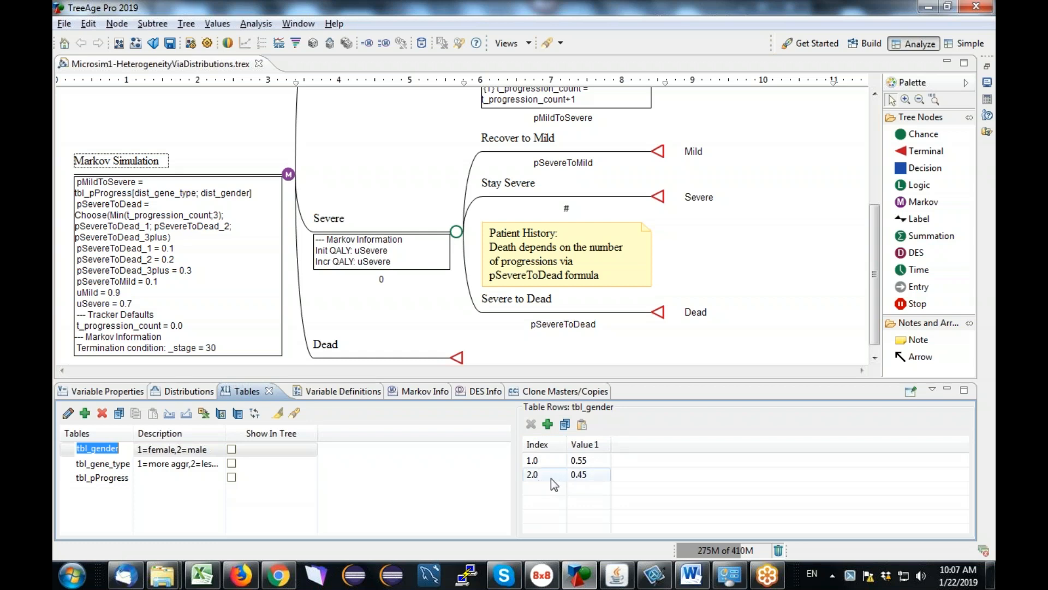
Review the dist_gender distribution's definition, including its source table and sampling rate, and accept it
left_click(187, 391)
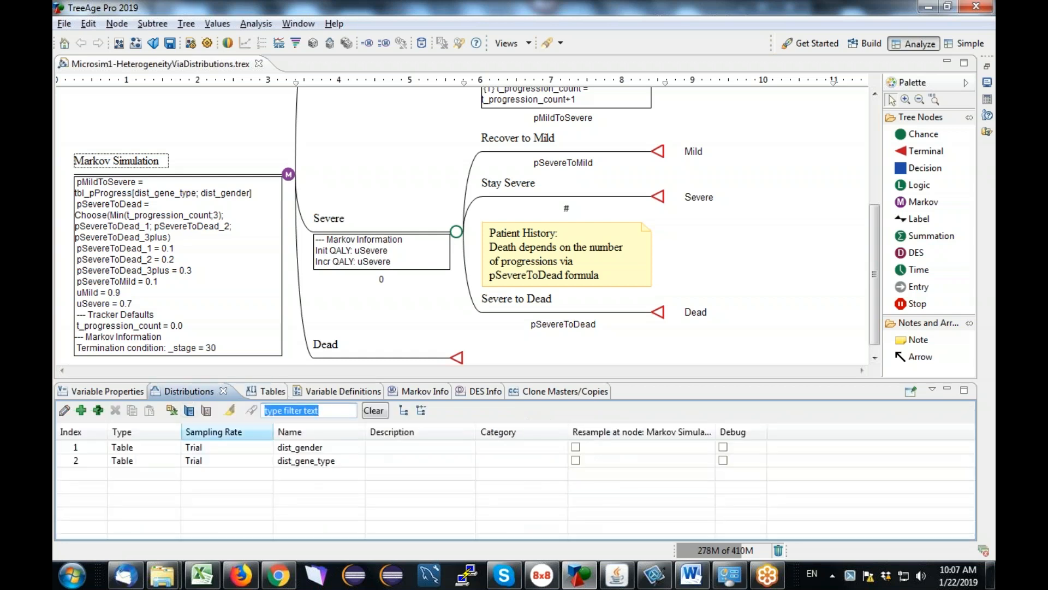
left_click(65, 447)
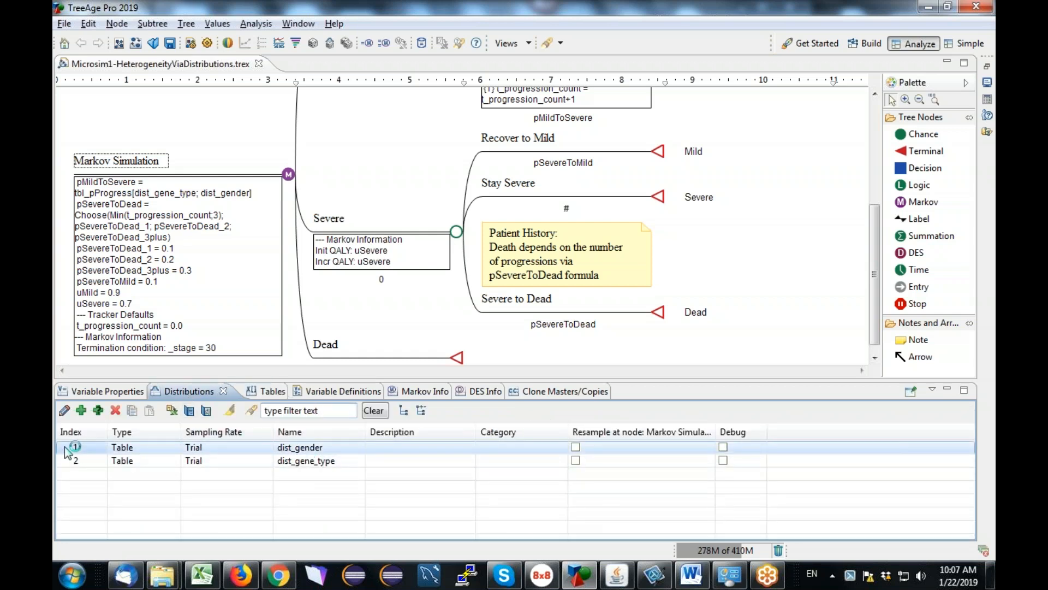
double_click(66, 448)
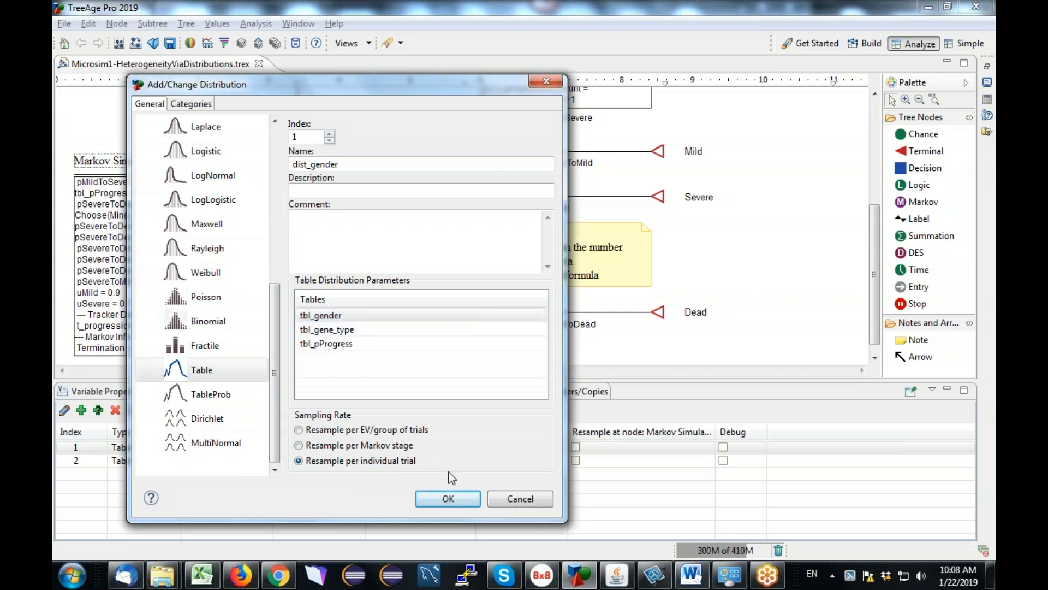
left_click(457, 499)
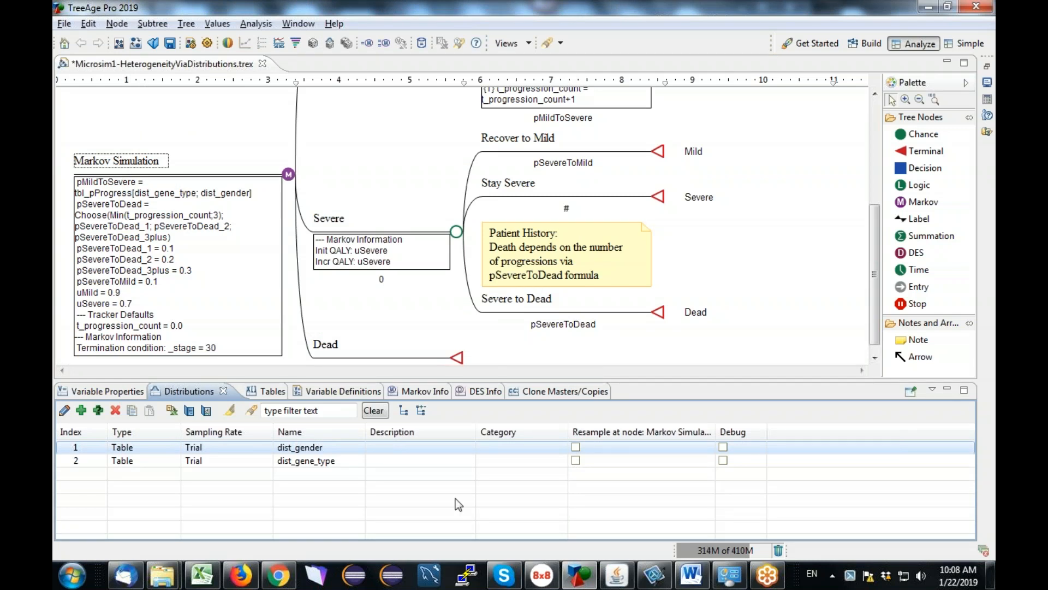
Draw samples from the dist_gender distribution, view the resulting probability histogram, and close it
left_click(210, 414)
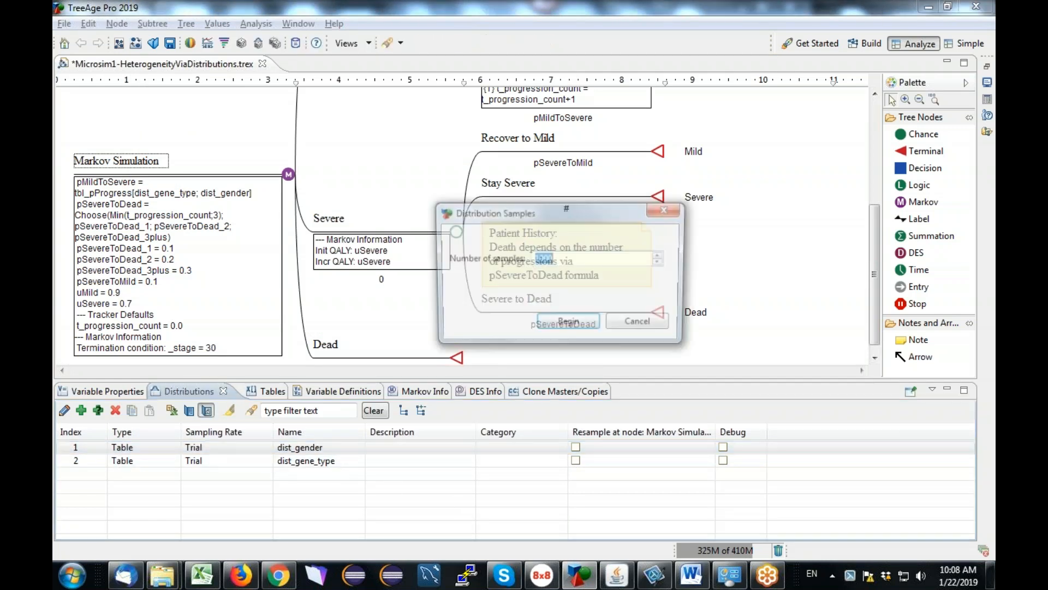
left_click(568, 325)
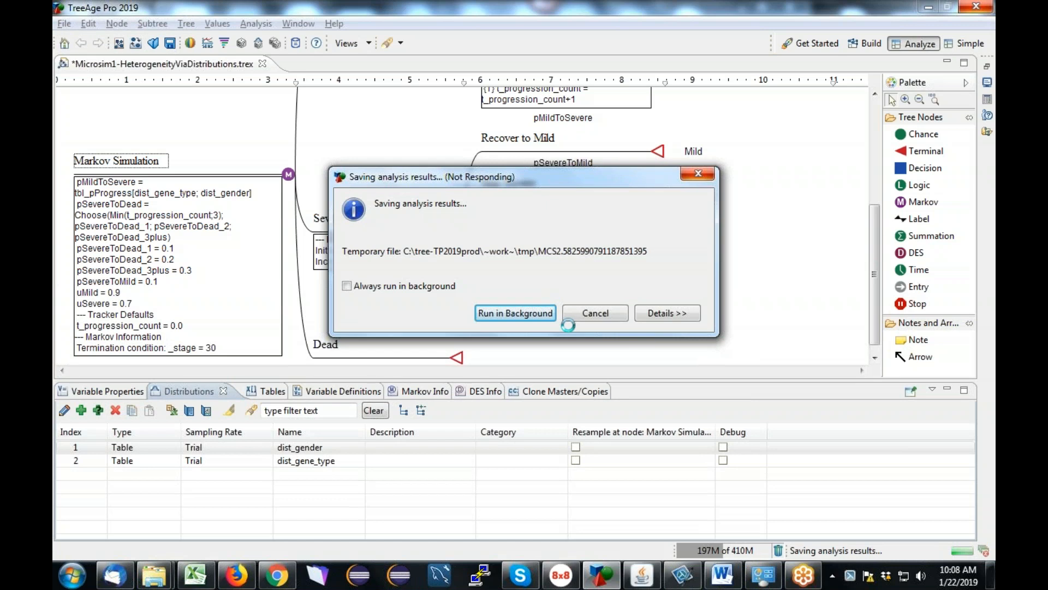
left_click(610, 348)
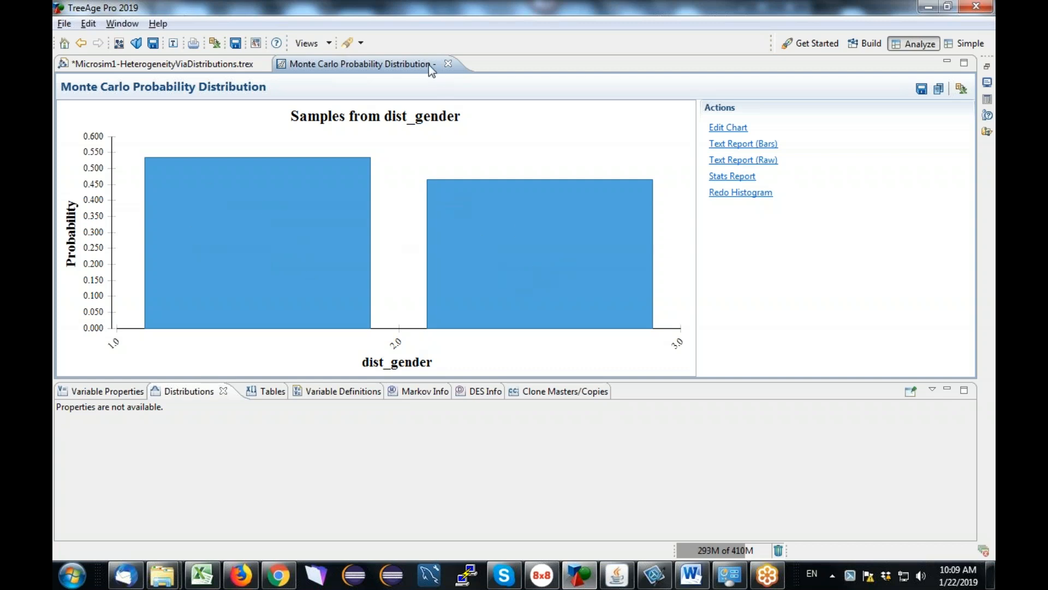
left_click(447, 64)
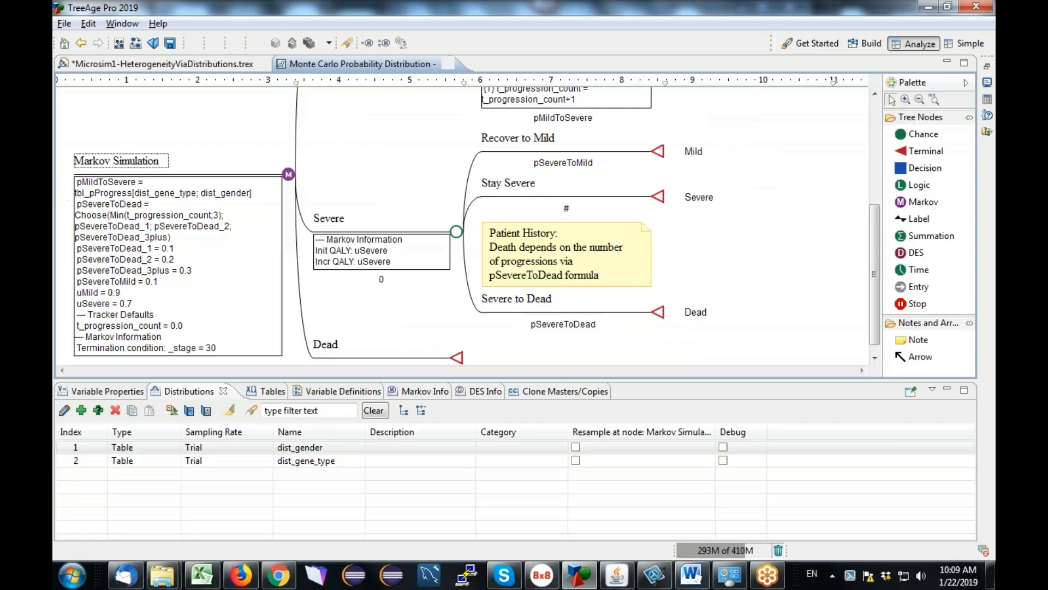
Display the rows of the tbl_gene_type table
left_click(268, 392)
left_click(103, 462)
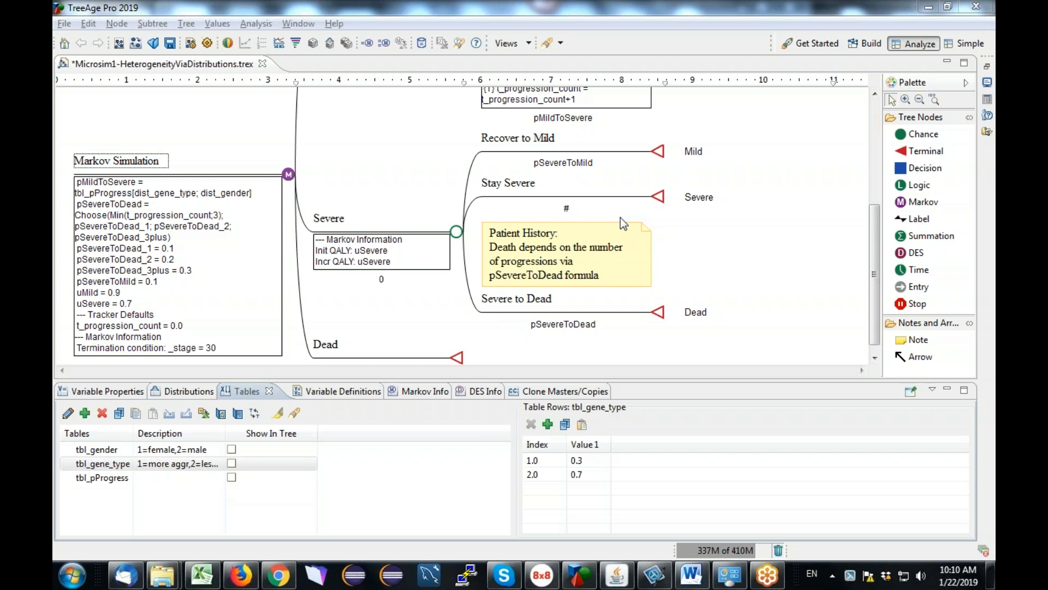
Search the model for uses of dist_gender and widen the results enough to read the matching variable definition, then shrink them again
left_click(188, 392)
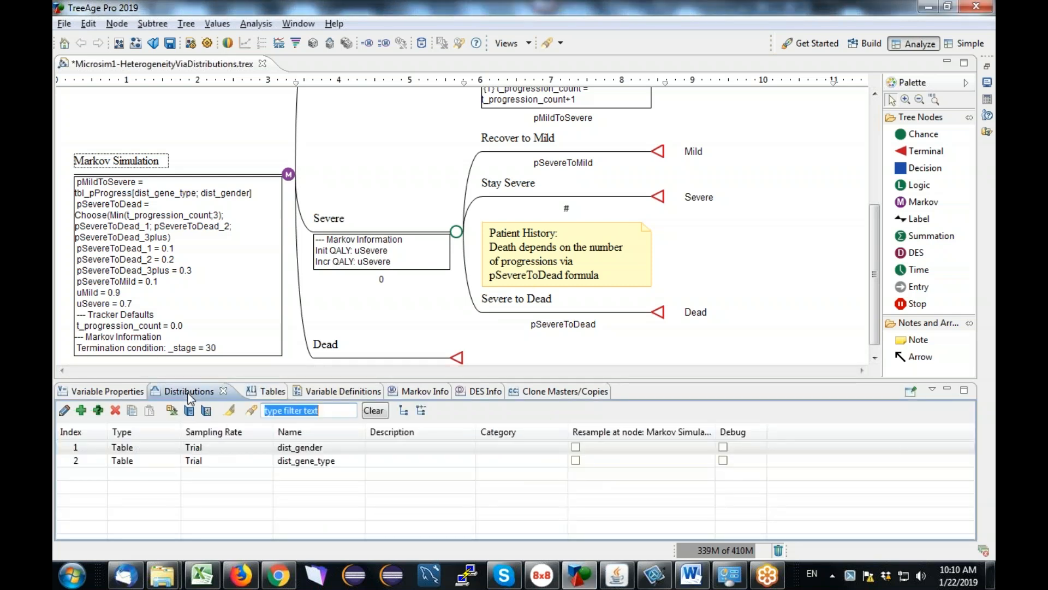
left_click(97, 454)
left_click(251, 410)
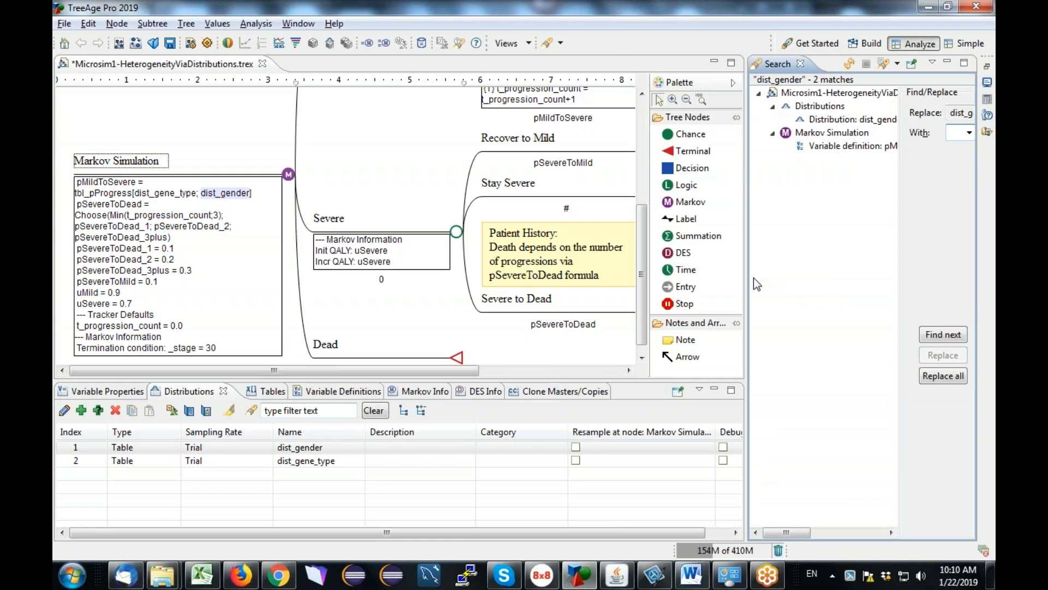
left_click(849, 146)
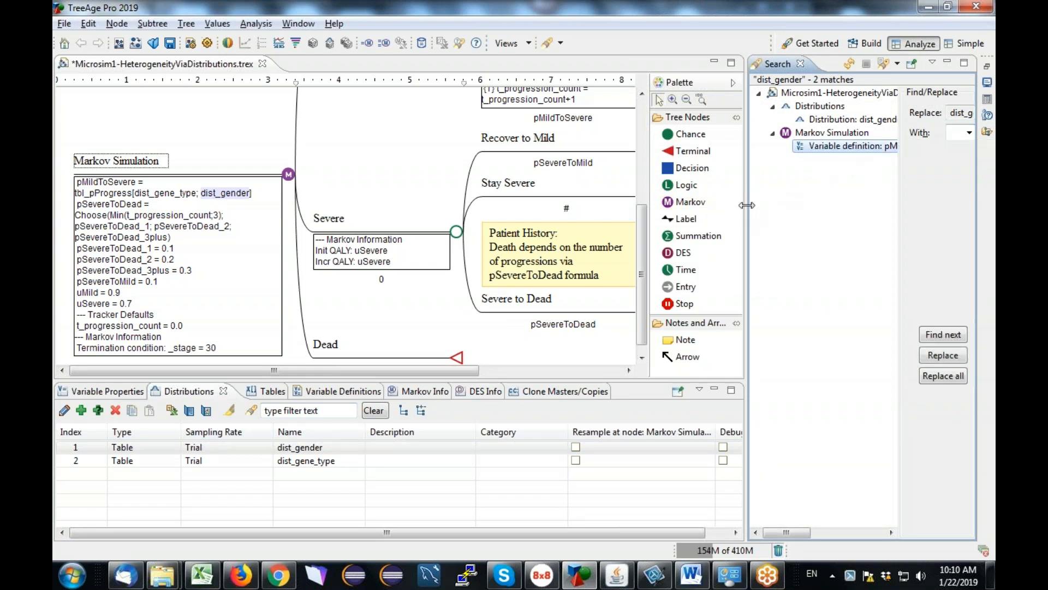
left_click_drag(746, 210, 573, 210)
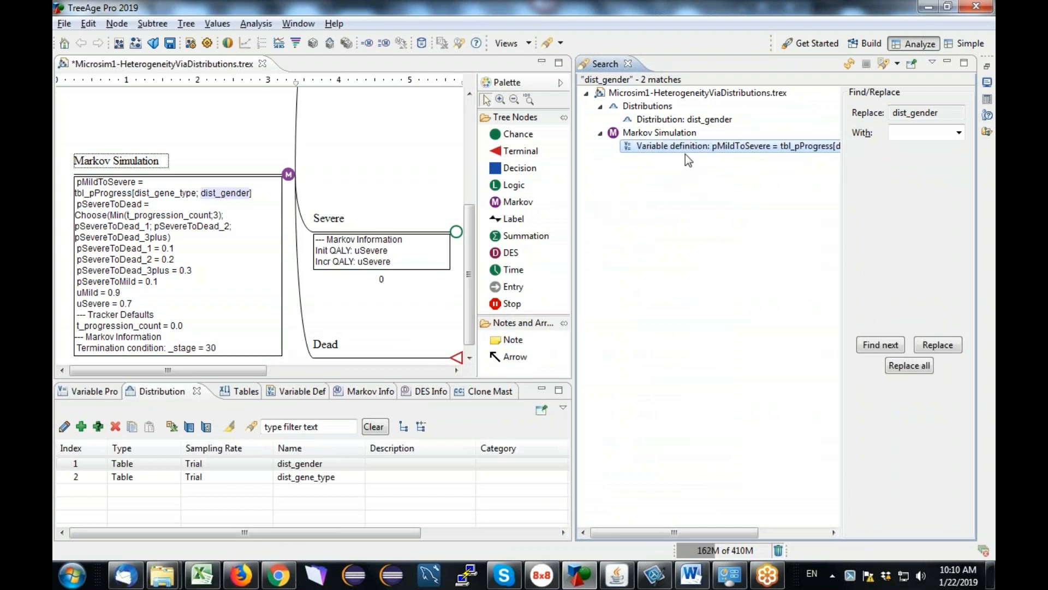
left_click_drag(573, 201, 384, 200)
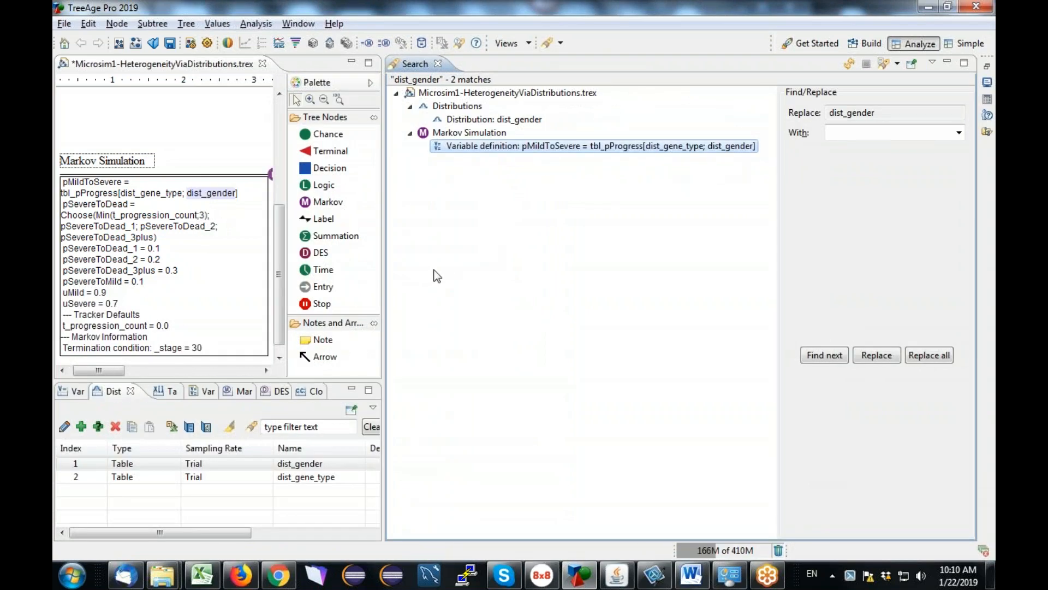
left_click_drag(382, 272, 799, 284)
Review the root definition of pMildToSevere, examining its table reference and both distribution indexes, and close it without changes
left_click_drag(698, 250, 699, 208)
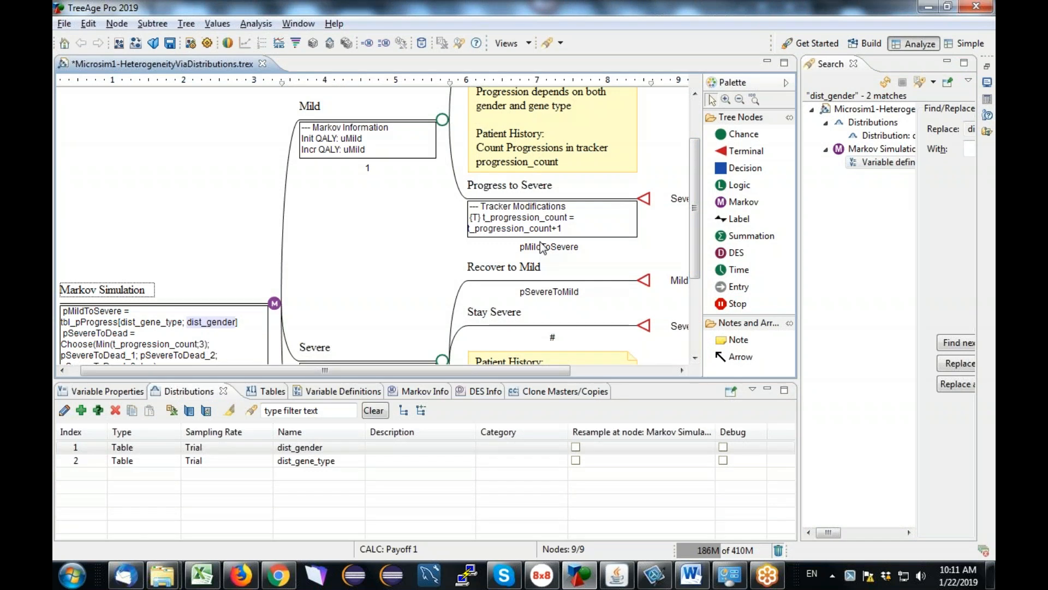
left_click(117, 392)
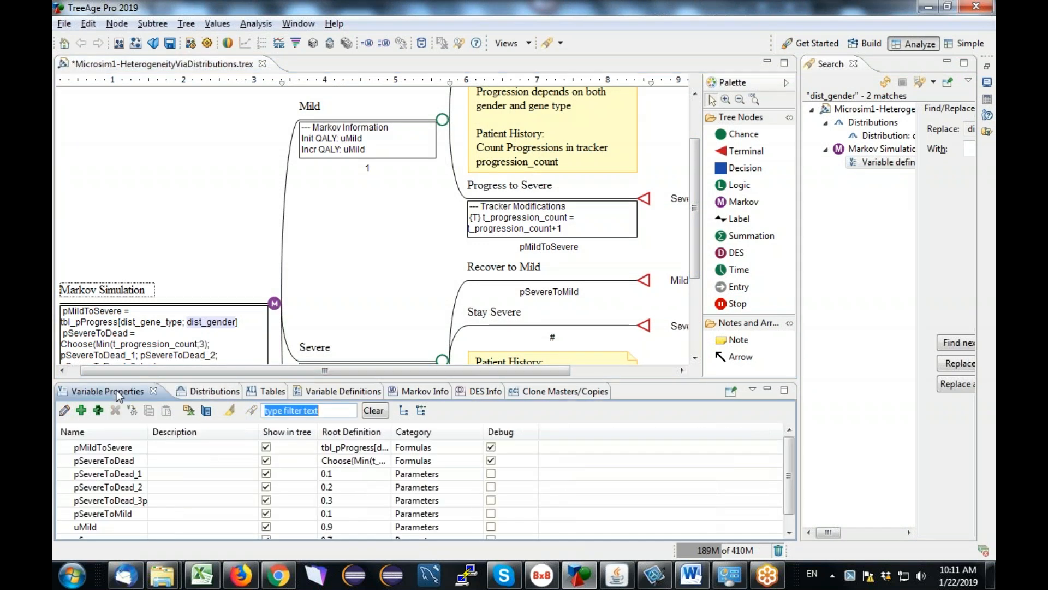
left_click(373, 448)
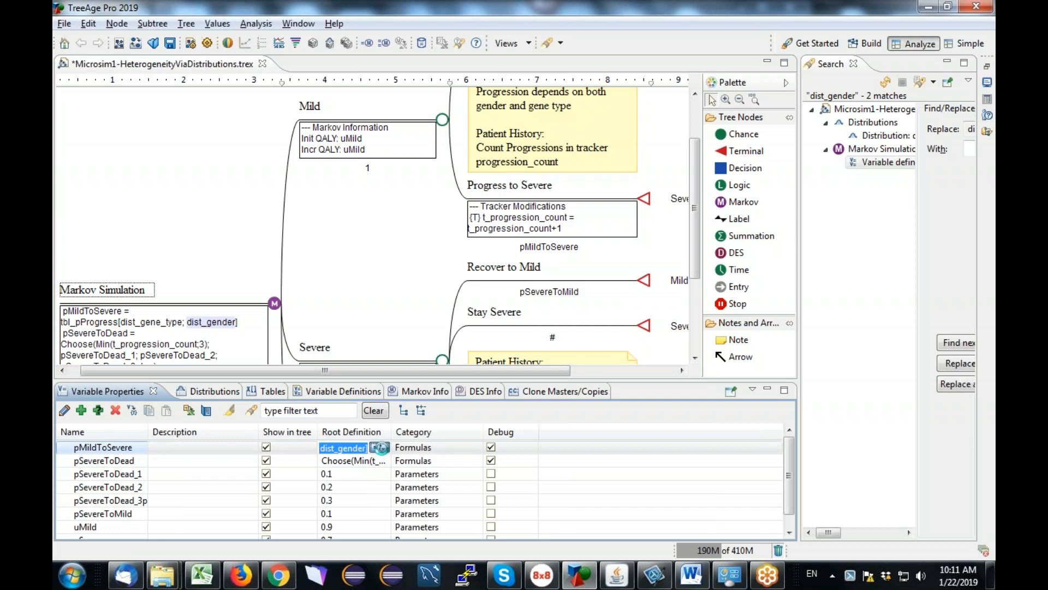
left_click(382, 448)
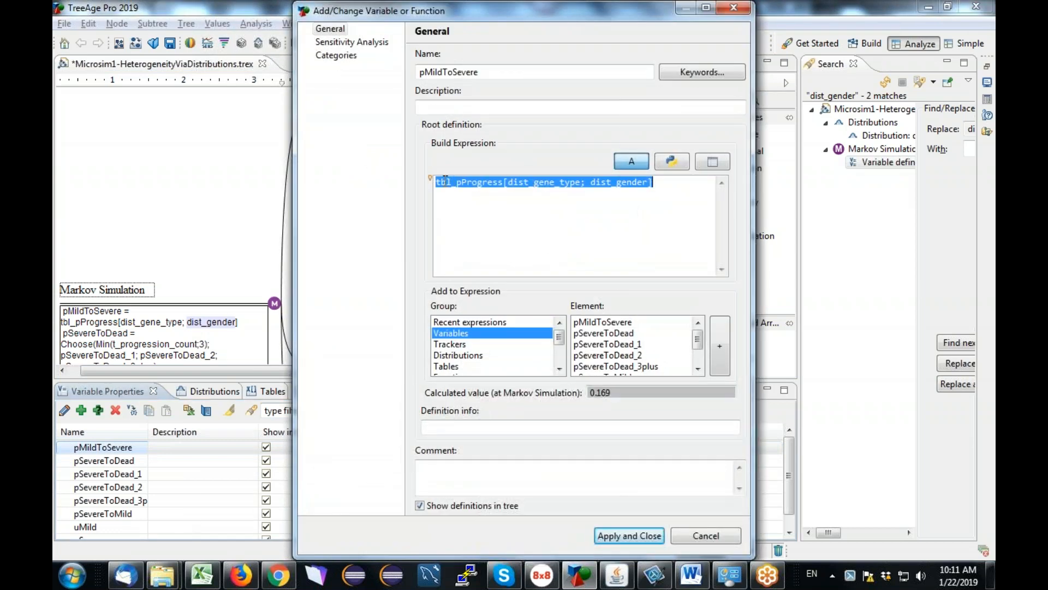
left_click_drag(501, 183, 435, 183)
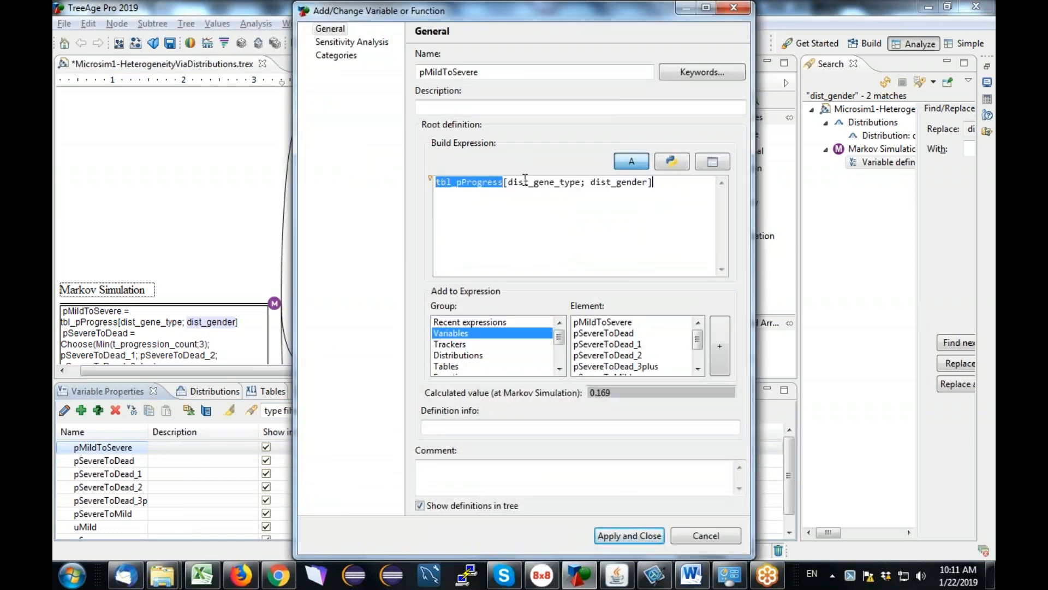
left_click_drag(581, 184, 507, 183)
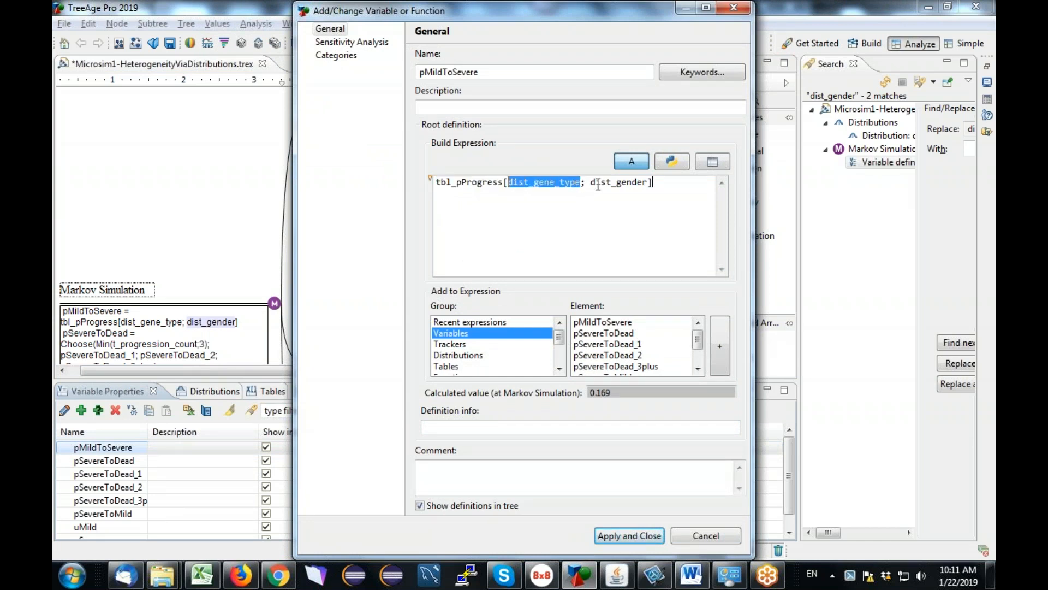
left_click_drag(587, 185, 648, 185)
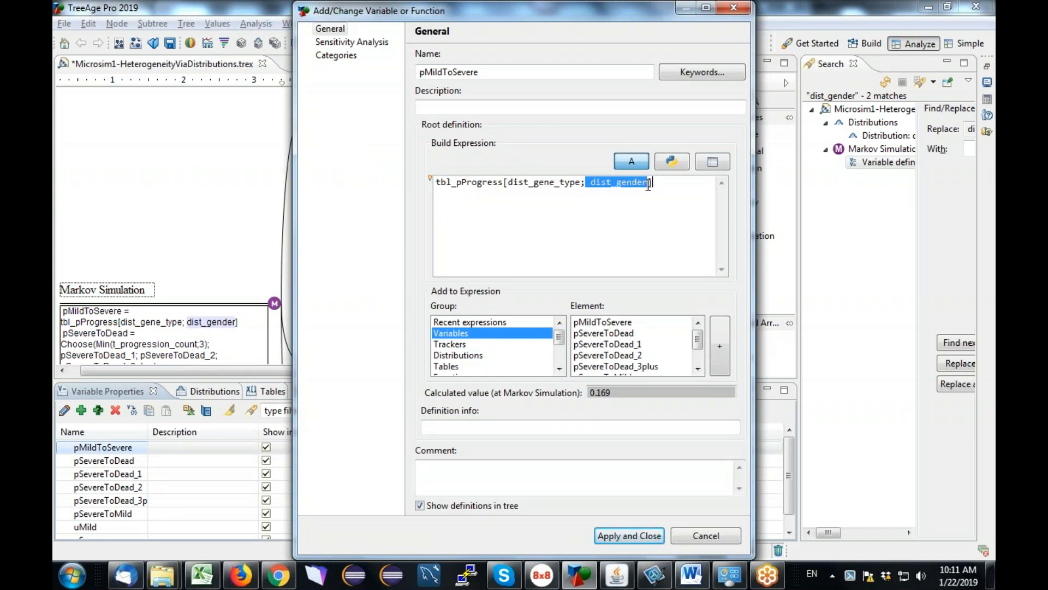
left_click(712, 537)
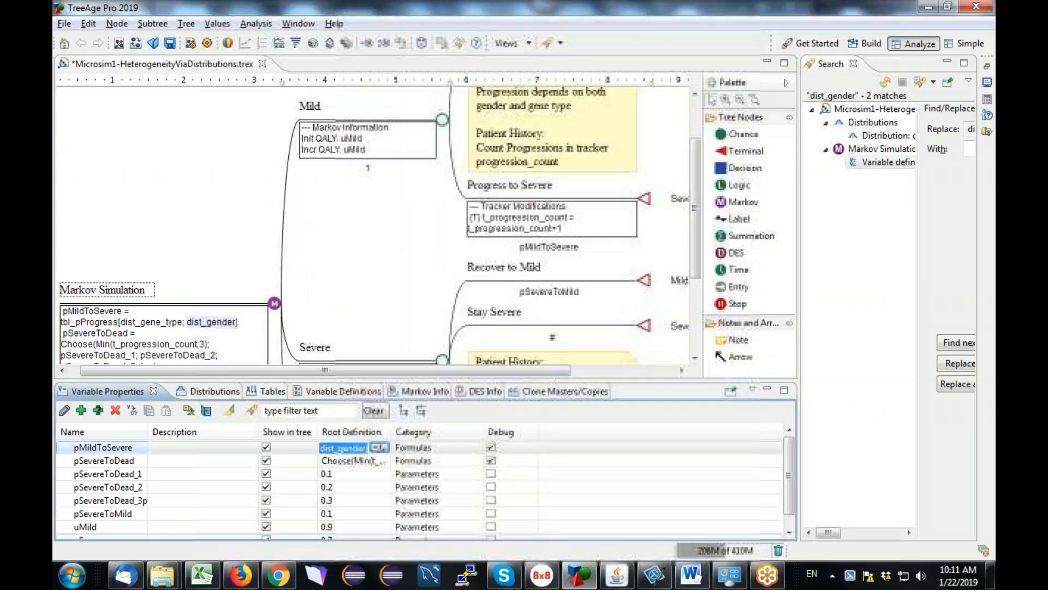
Display the rows of the tbl_pProgress table
left_click(279, 390)
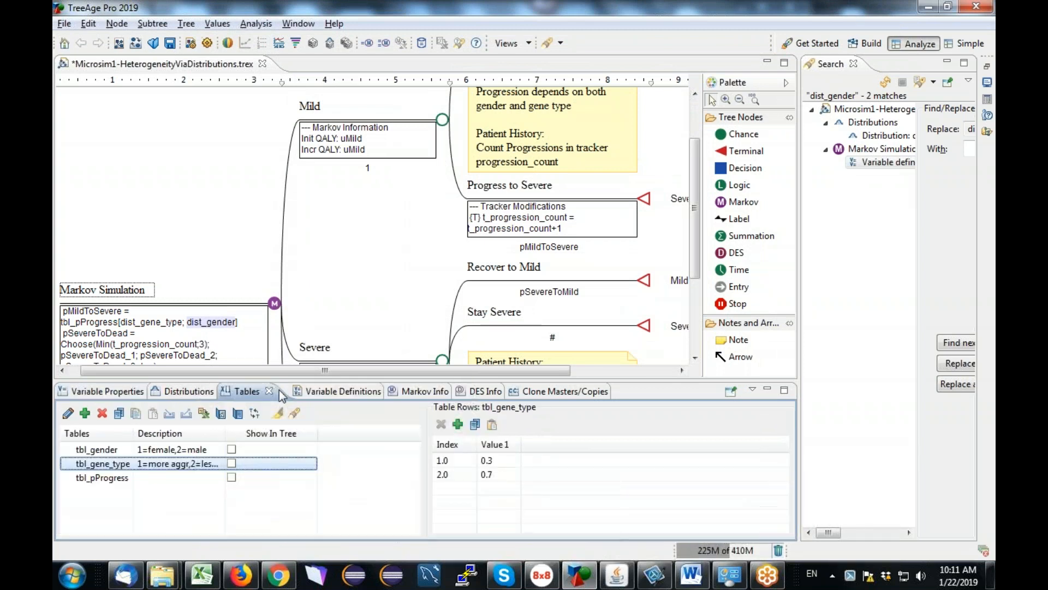
left_click(109, 478)
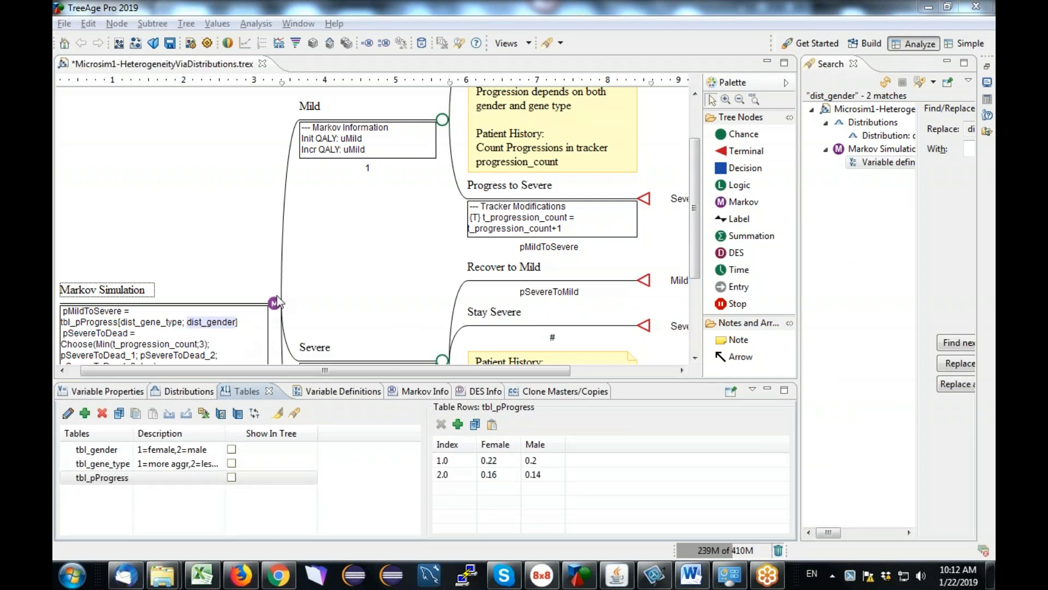
Run a Monte Carlo microsimulation of 5000 trials at the Markov Simulation node
scroll(279, 301, "down", 3)
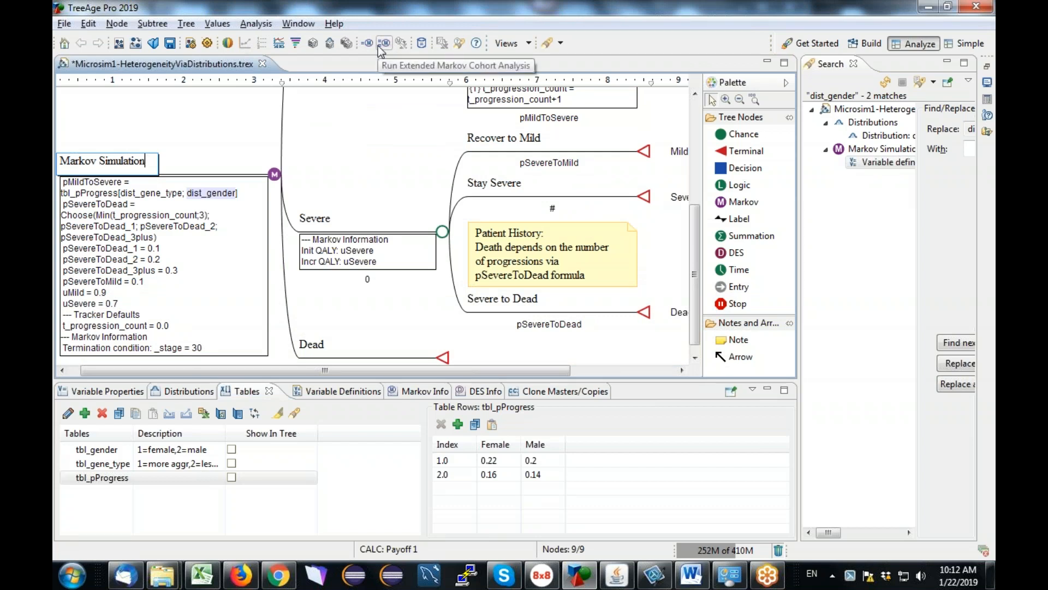
left_click(276, 175)
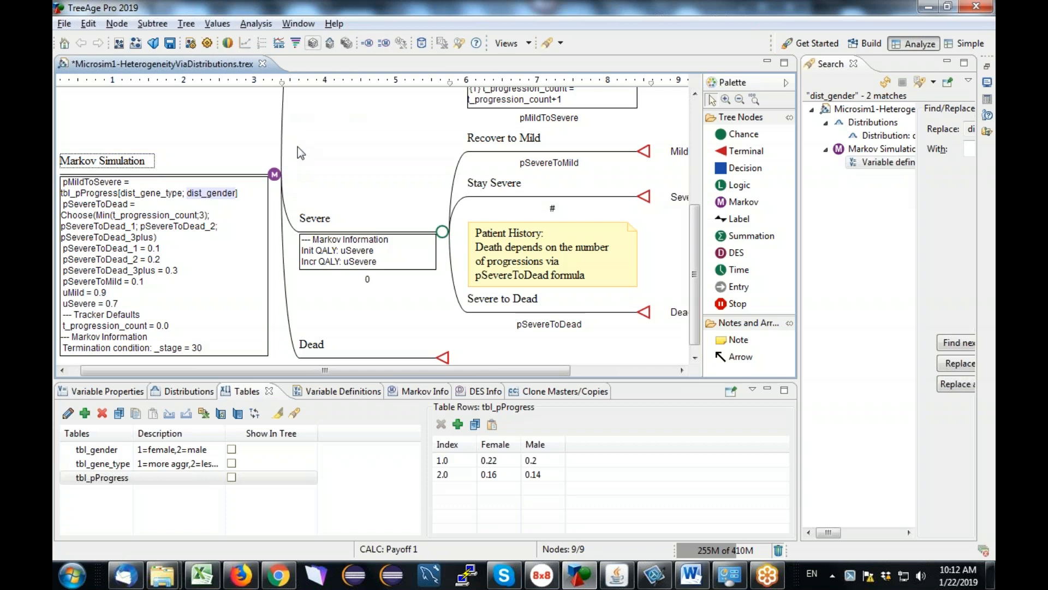
left_click(313, 46)
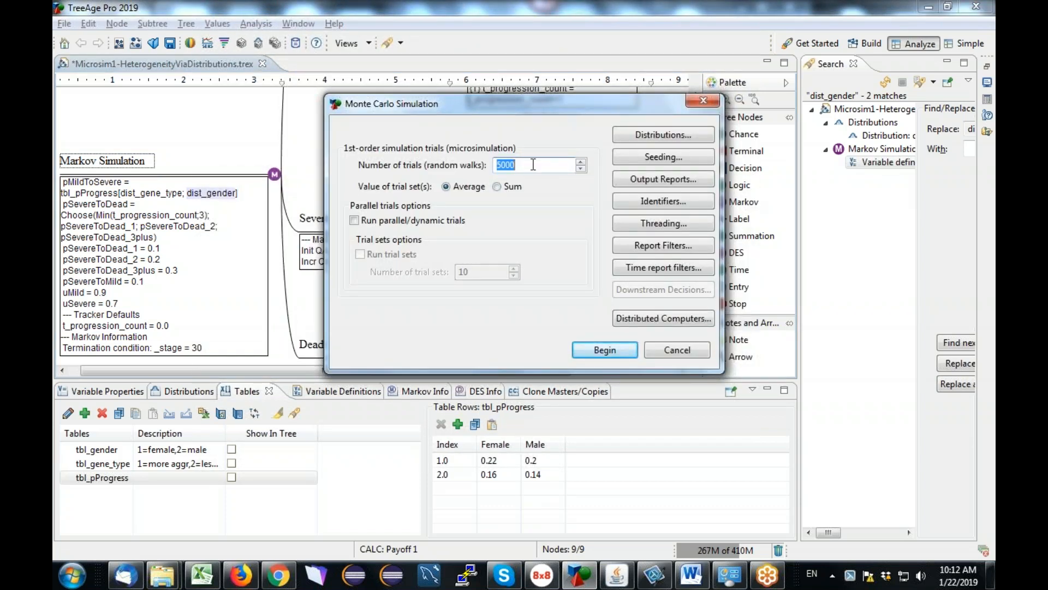
left_click(600, 352)
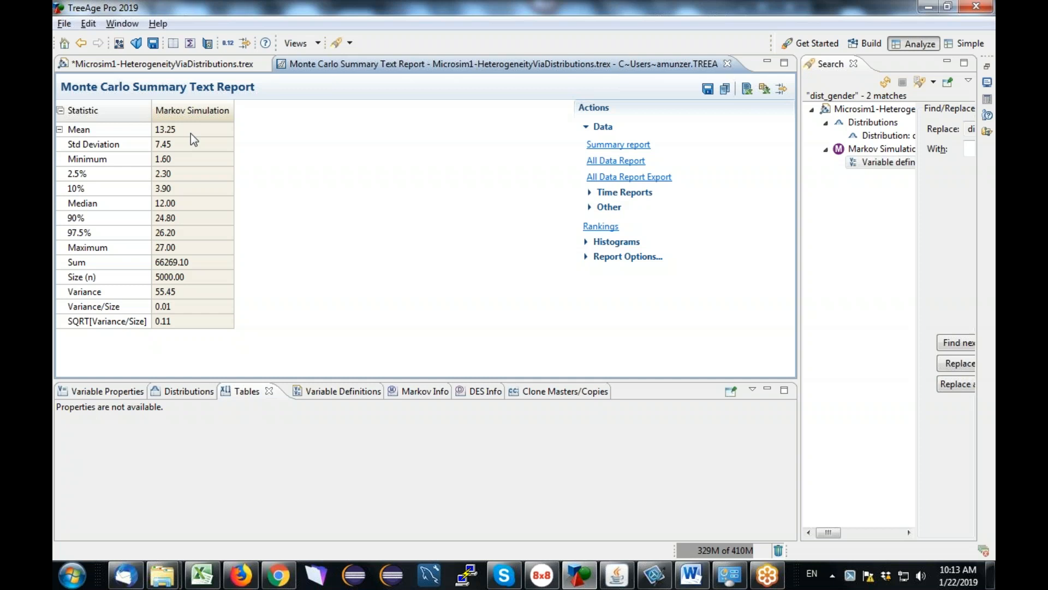
Open the simulation's All Data Report and look through the per-trial QALY, progression count, gender and gene type values
left_click(614, 163)
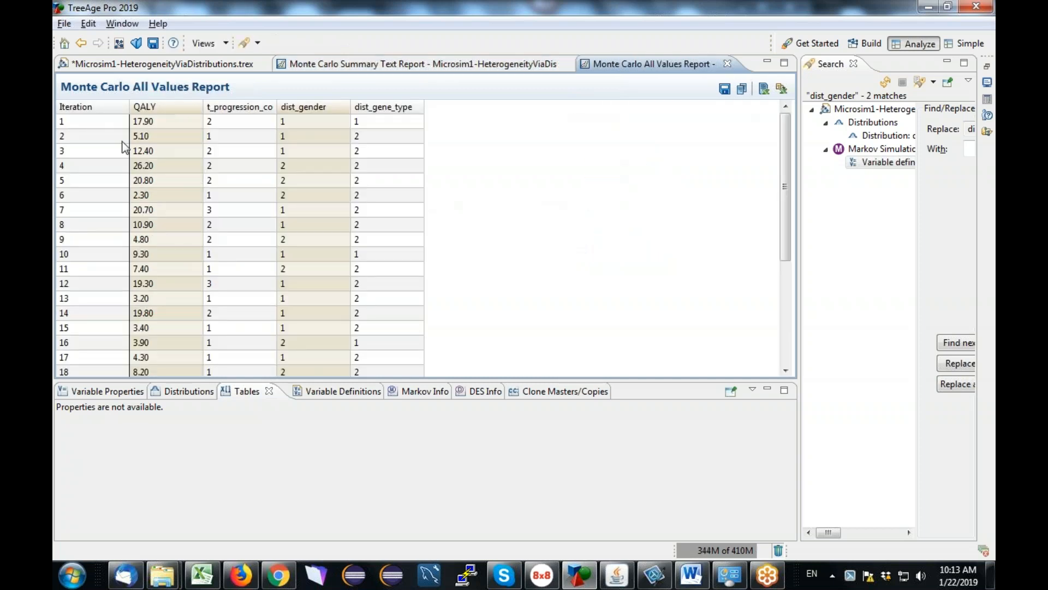
mouse_move(784, 126)
left_mouse_down()
mouse_move(783, 301)
mouse_move(789, 112)
left_mouse_up()
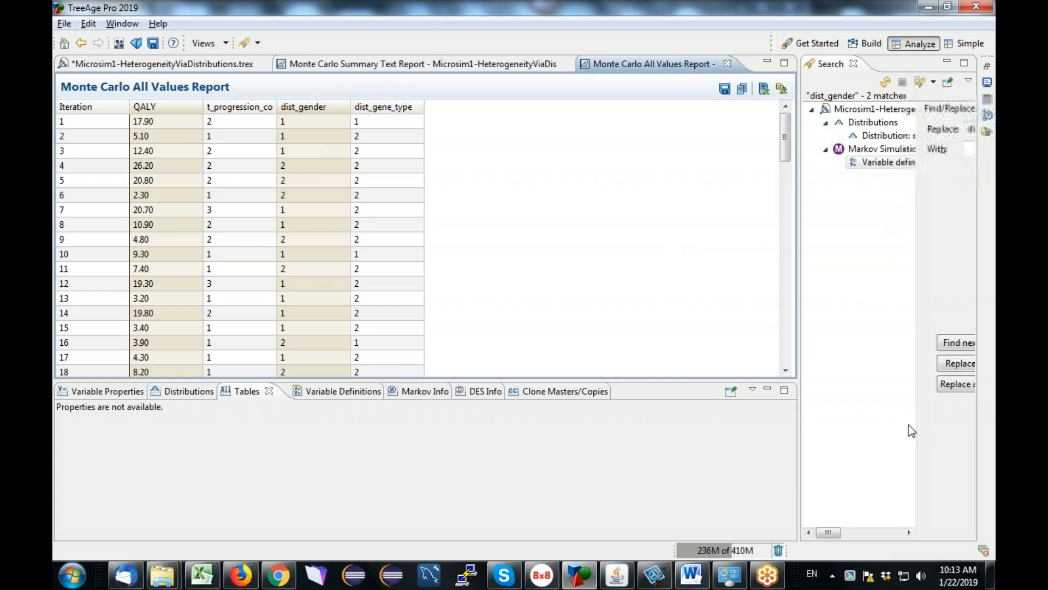
Restore the calculation trace console, widen it, and read the first trial's pMildToSevere calculation at the start of the trace
left_click(988, 68)
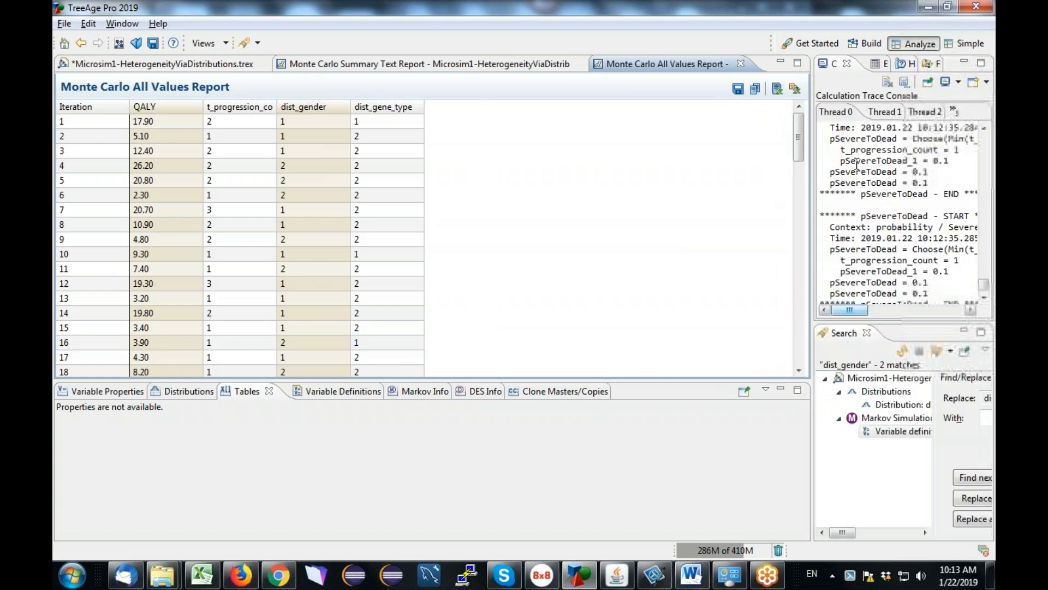
left_click_drag(810, 189, 638, 195)
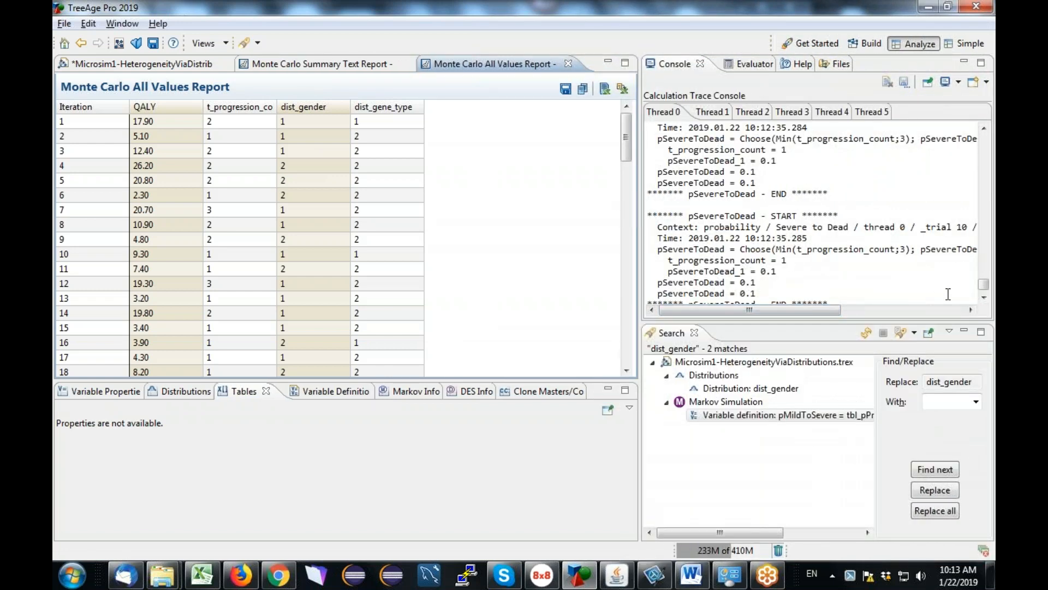
left_click_drag(985, 285, 984, 134)
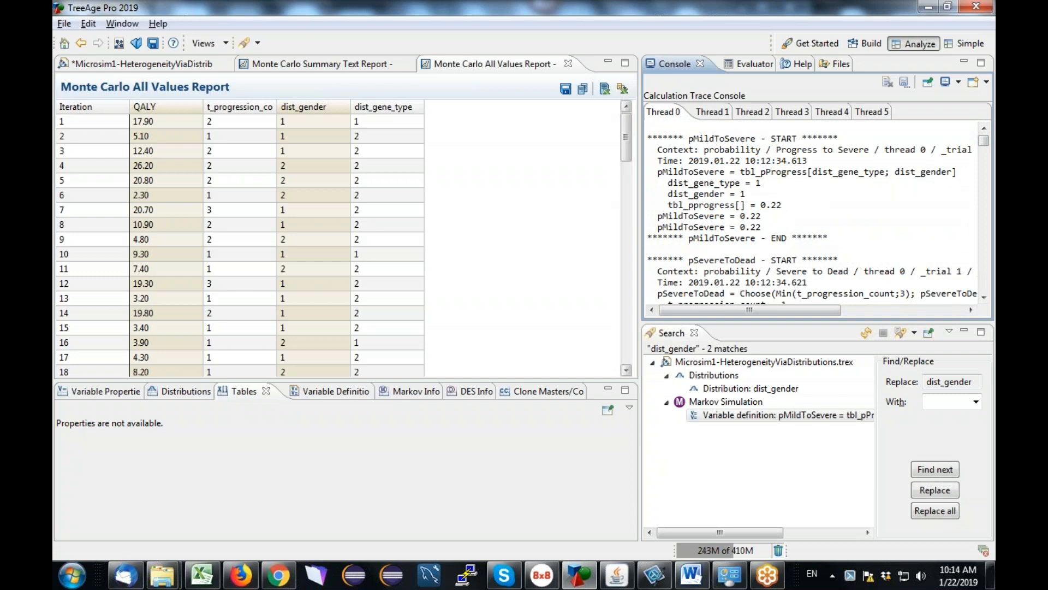
left_click_drag(639, 245, 596, 245)
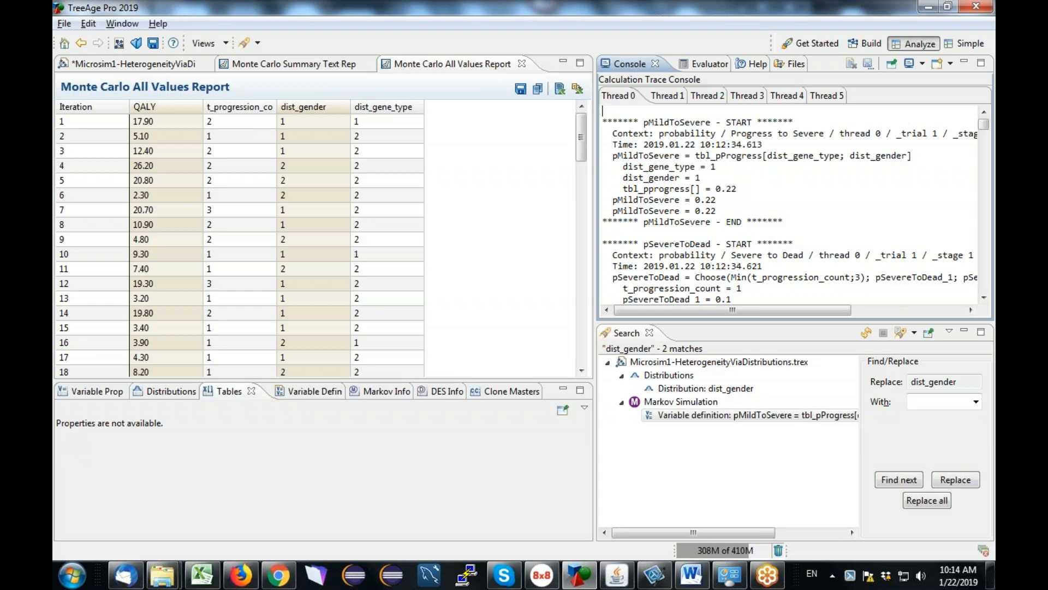
Examine trial 4's pMildToSevere calculation in the trace and compare it with the tbl_pProgress rows in the model
left_click_drag(986, 124, 987, 175)
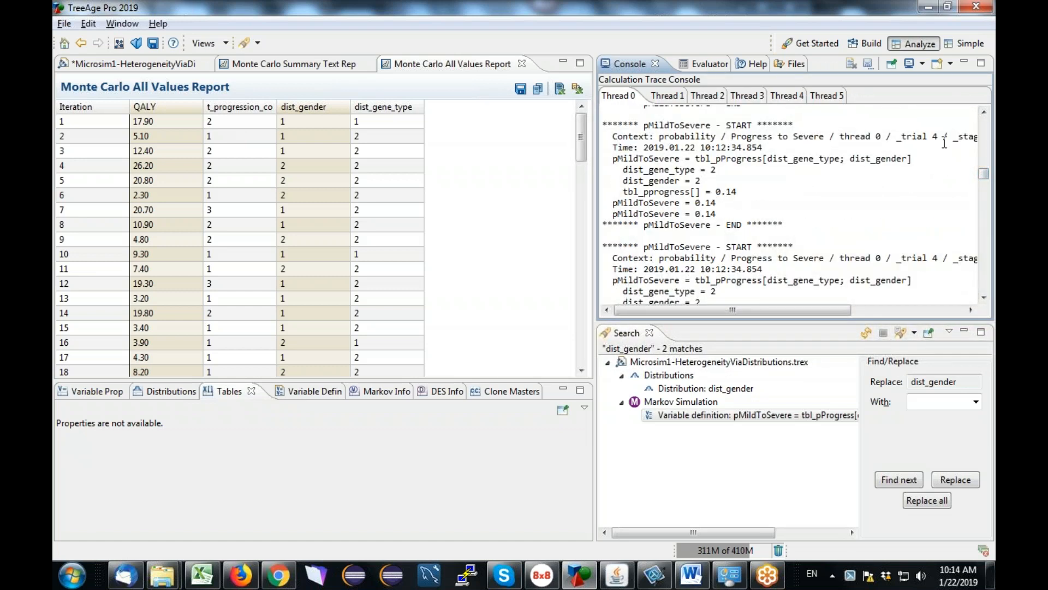
left_click_drag(705, 173, 715, 214)
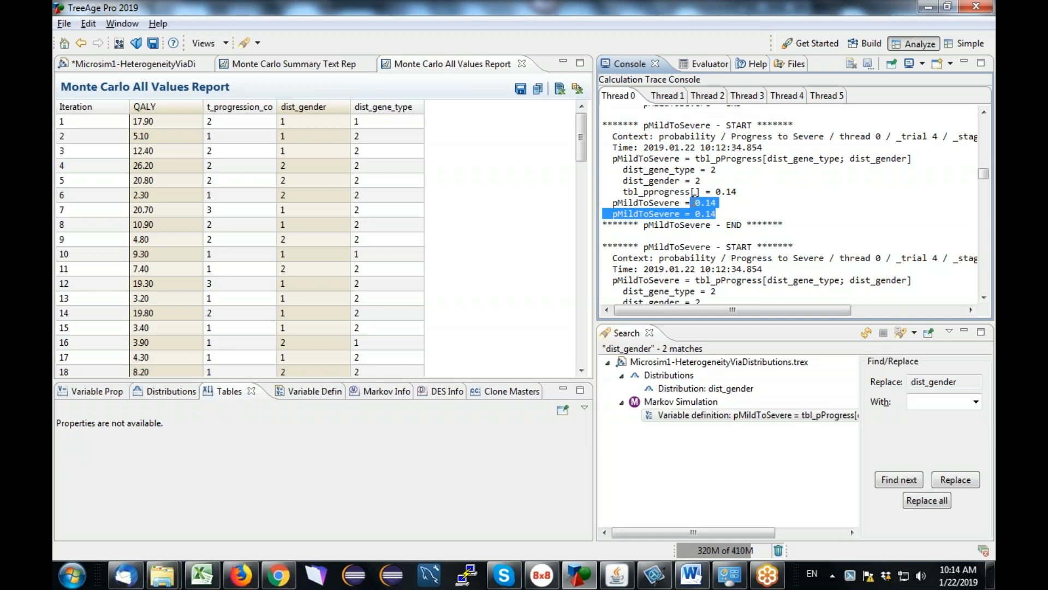
left_click(169, 63)
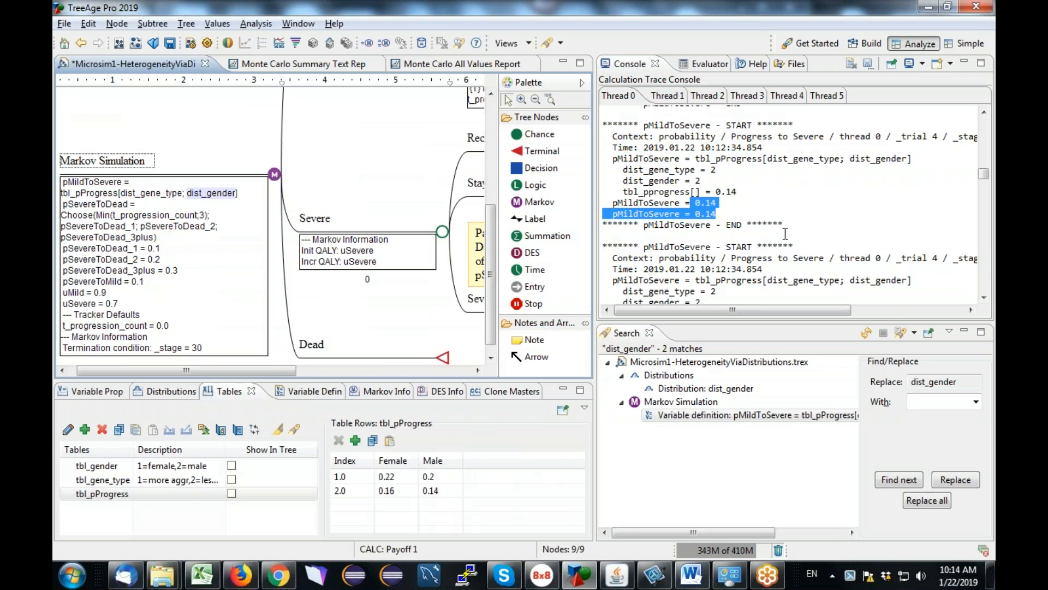
Minimize the console and search views, and close the Microsim1 model together with both Monte Carlo reports
left_click(965, 66)
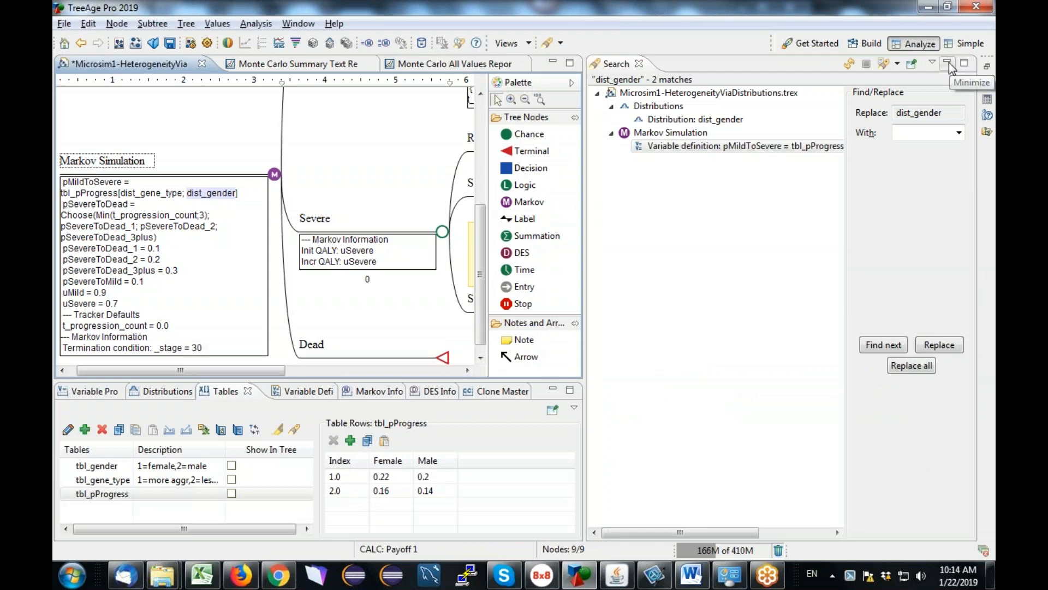
left_click(949, 65)
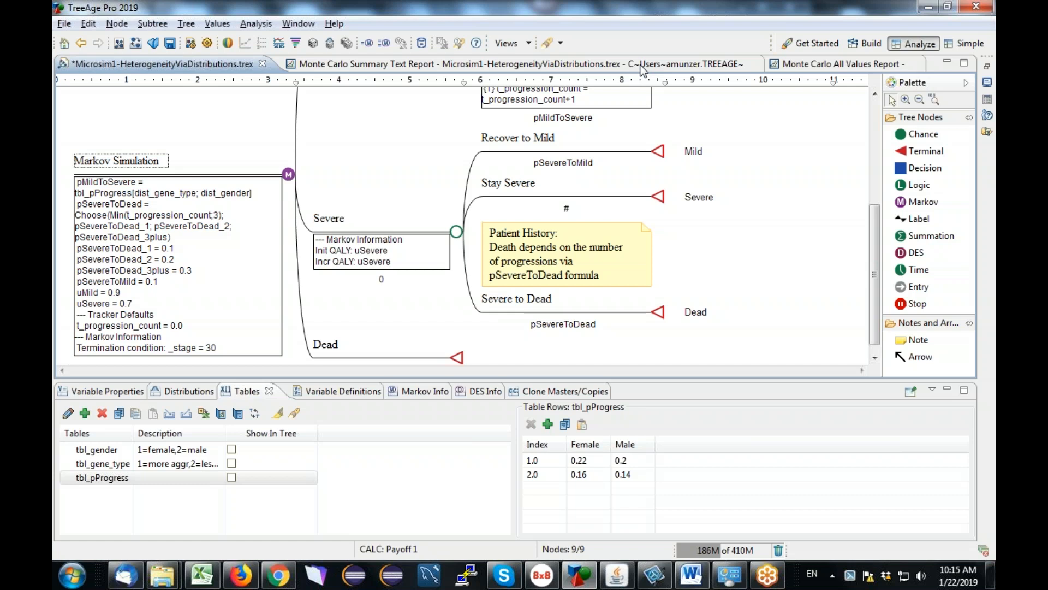
left_click(263, 63)
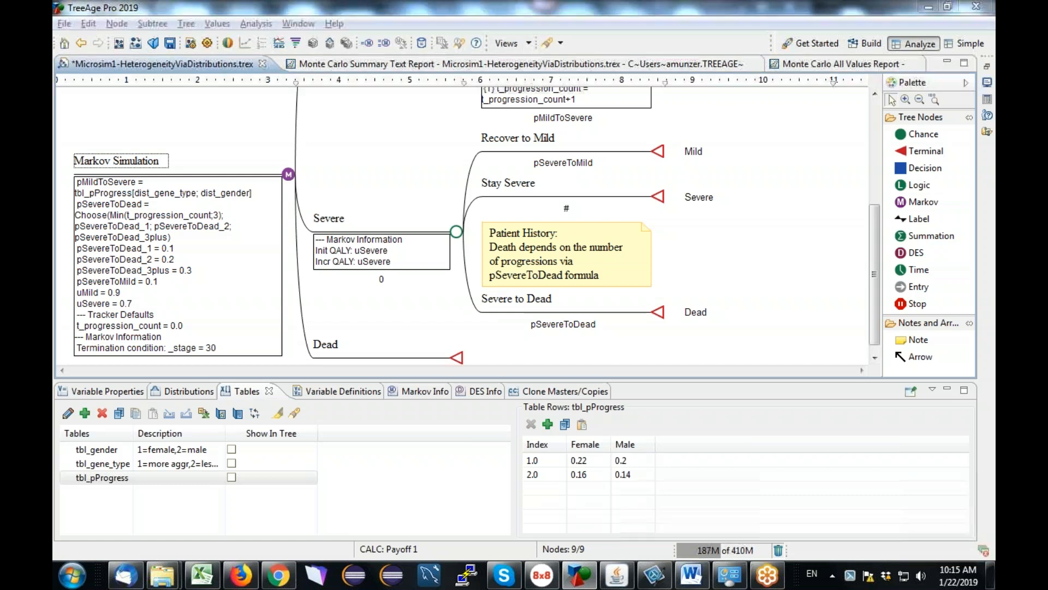
left_click(620, 297)
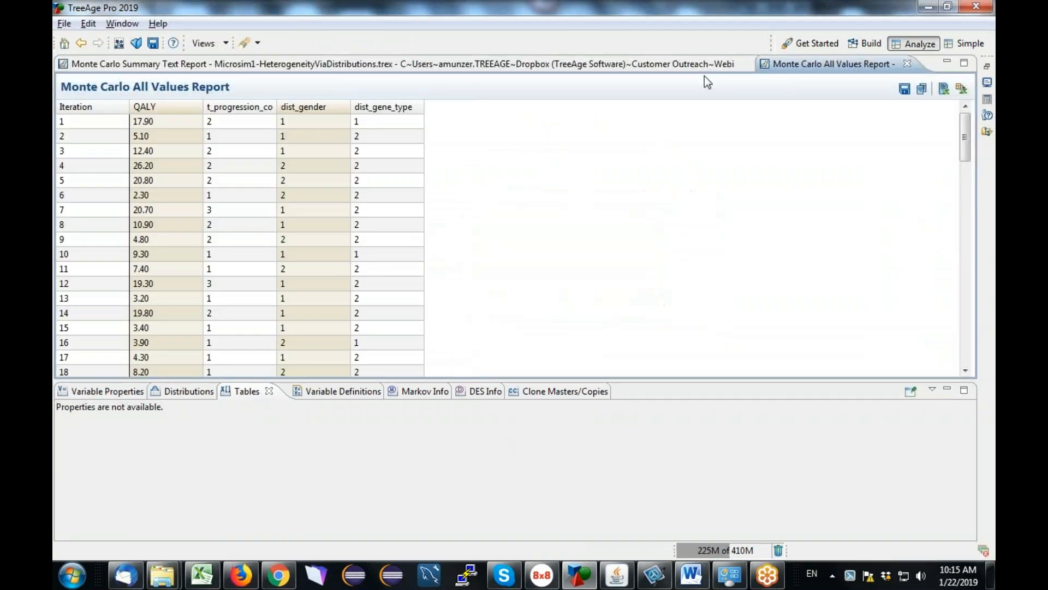
left_click(747, 63)
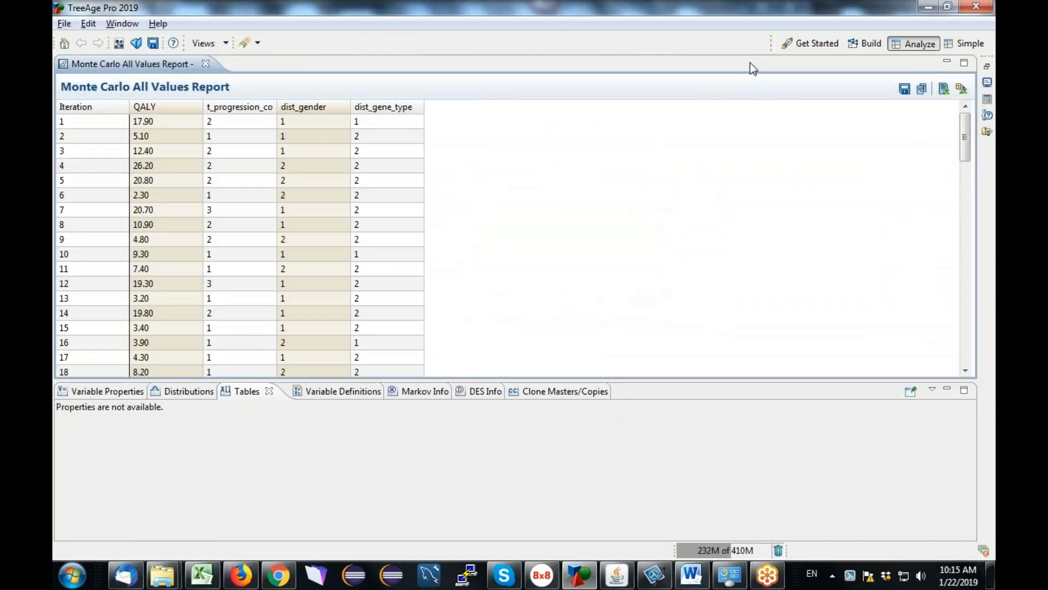
left_click(205, 63)
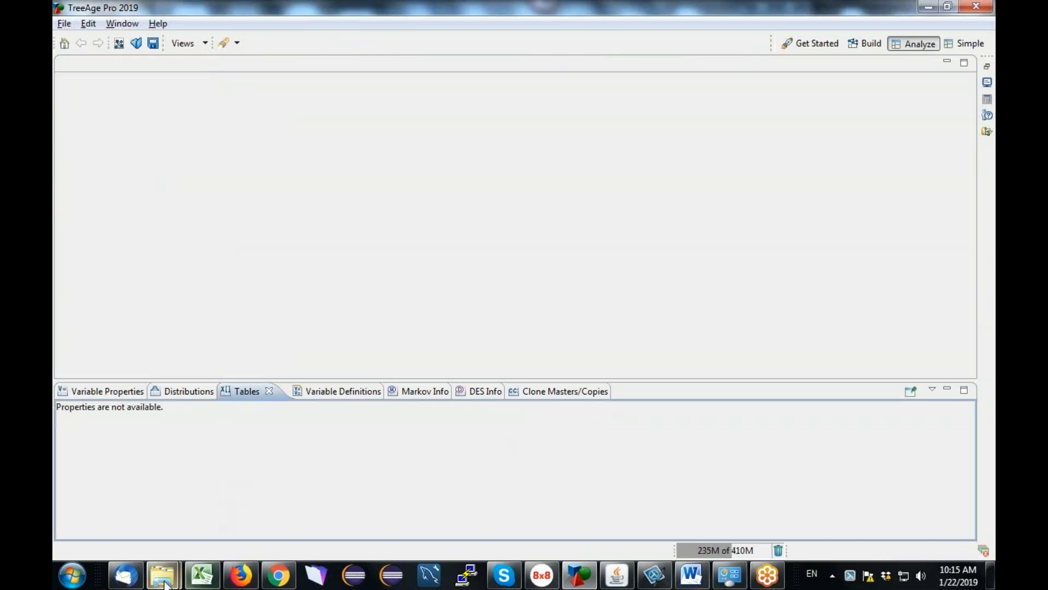
Switch to the webinar folder in Windows Explorer and open Microsim2-HeterogeneityViaBootstrapping.trex
mouse_move(164, 581)
left_click(294, 505)
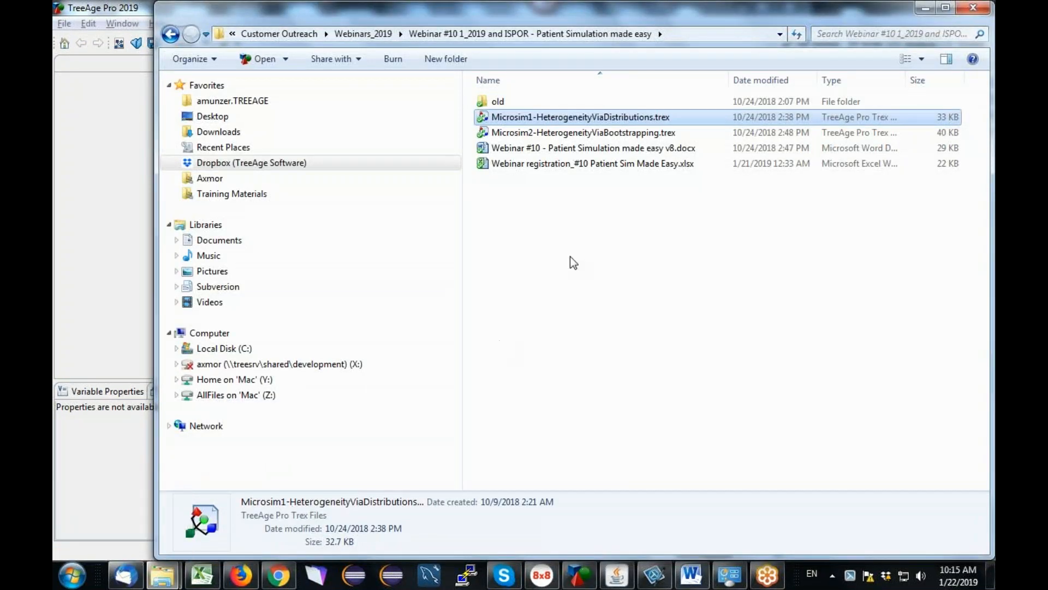
left_click(593, 134)
key("Return")
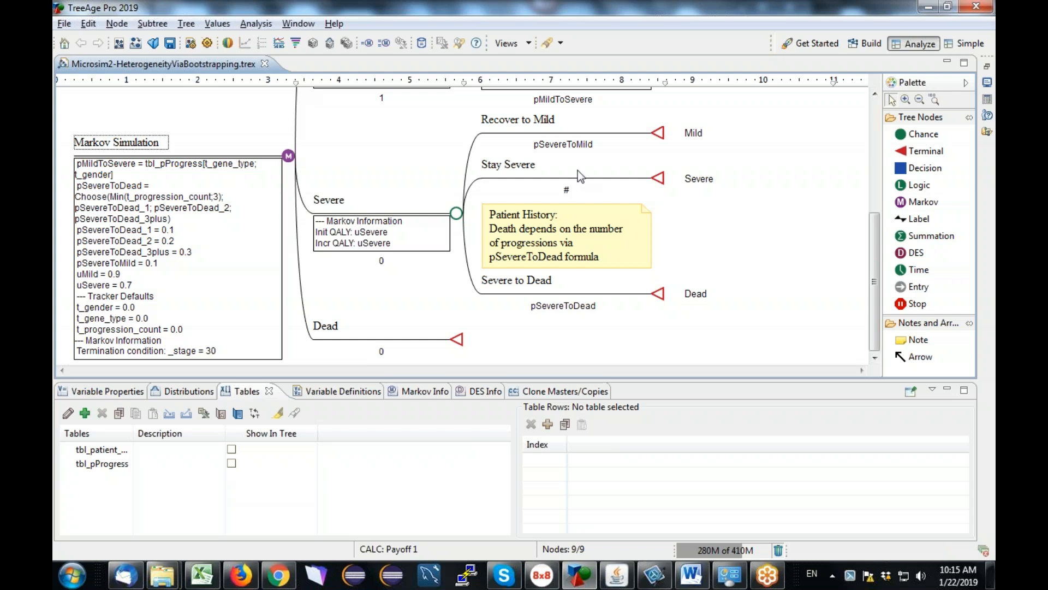
Display the rows of tbl_patient_data, enlarge the table area, and look through the patient records from first to last
left_click(102, 449)
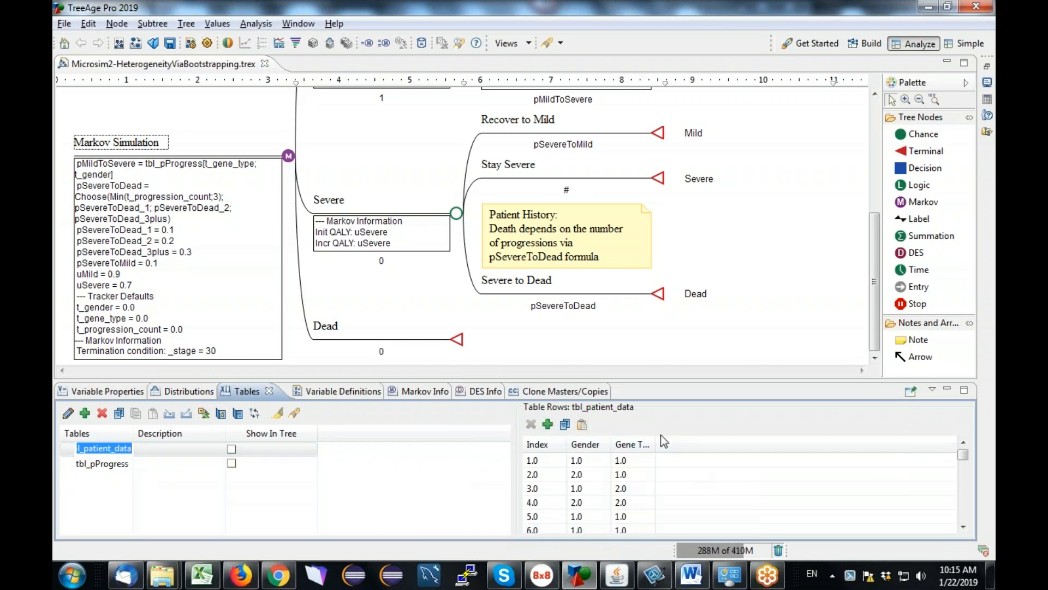
left_click_drag(673, 378, 672, 159)
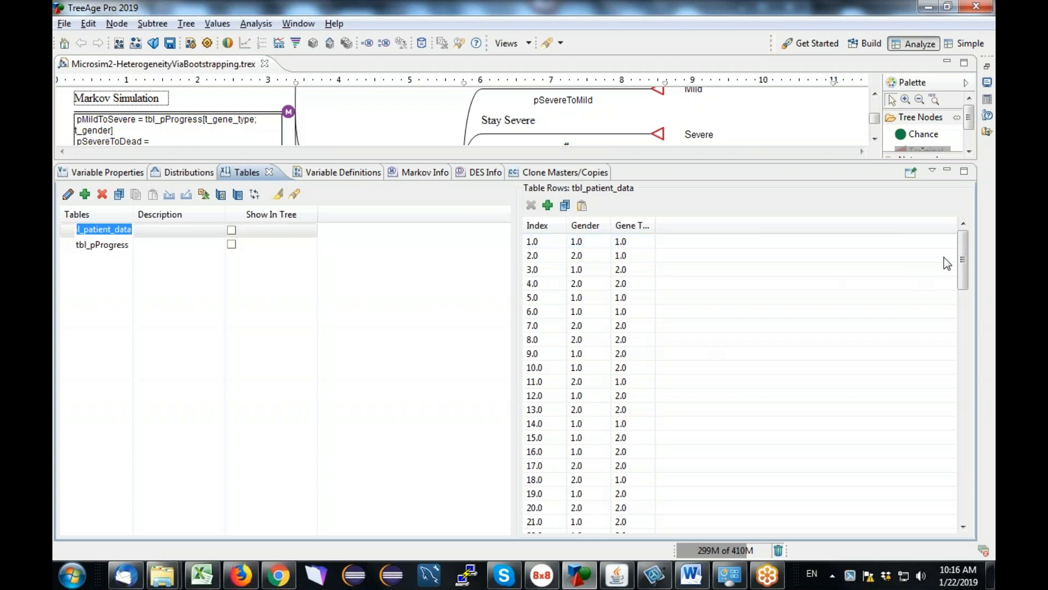
left_click_drag(965, 243, 951, 500)
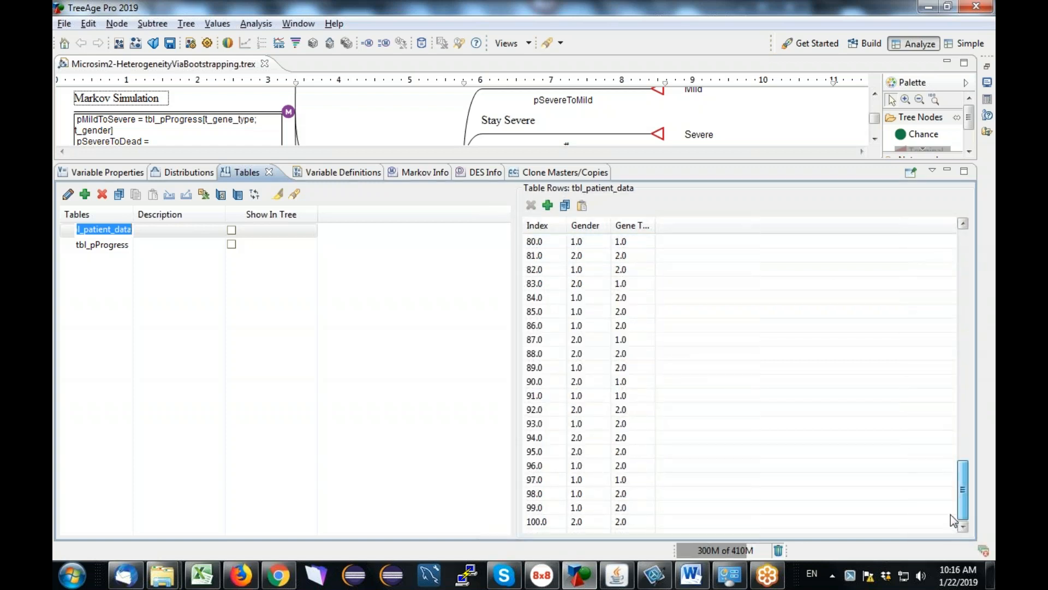
left_click_drag(964, 504, 977, 246)
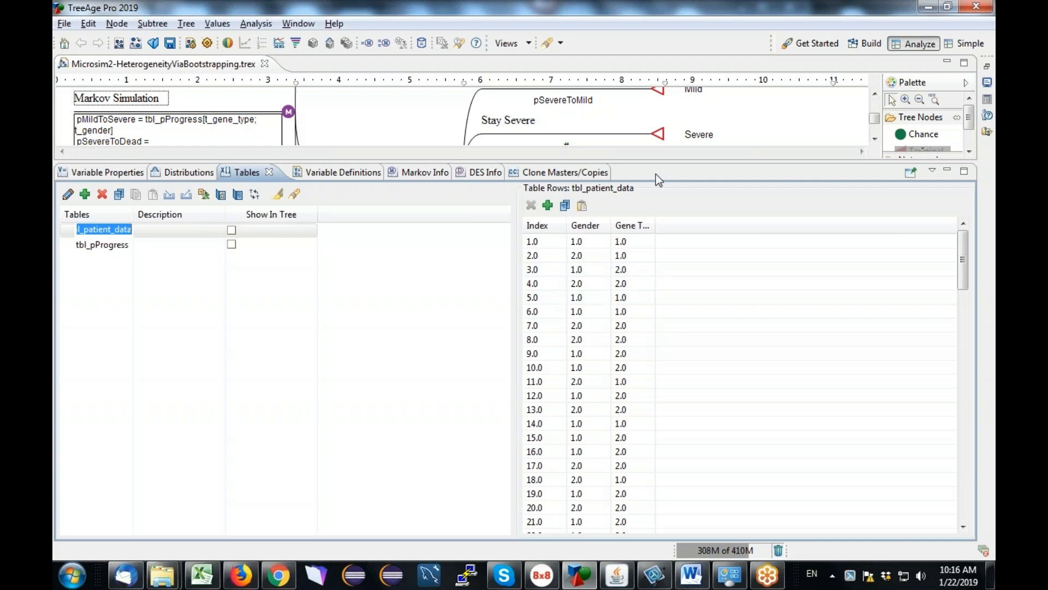
Examine the index, gender and gene type of record 8 in tbl_patient_data, and reduce the table area to show more of the tree
left_click_drag(658, 164, 659, 284)
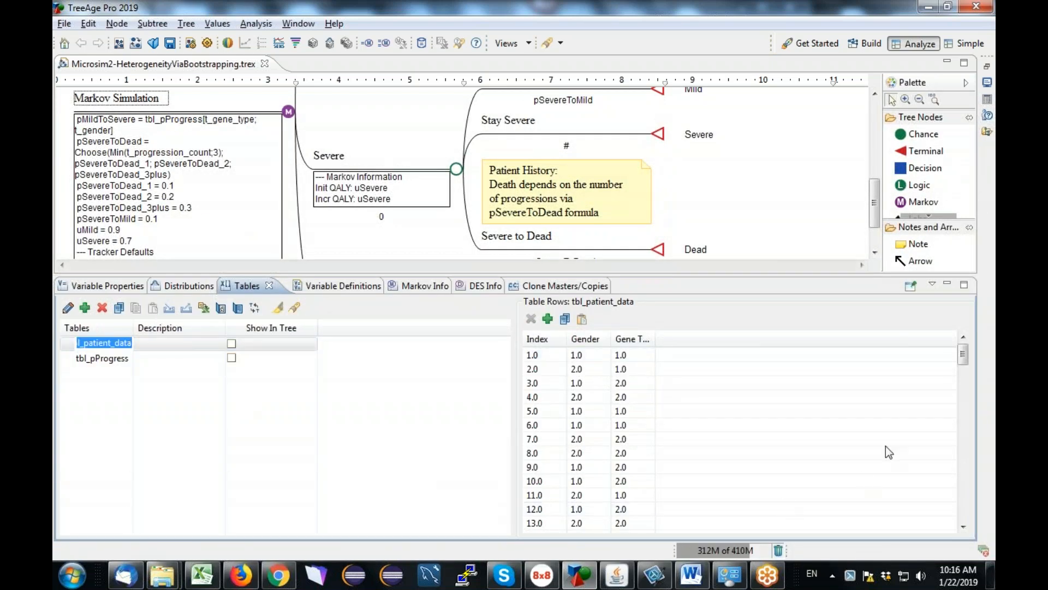
mouse_move(963, 356)
left_mouse_down()
mouse_move(964, 505)
mouse_move(972, 352)
left_mouse_up()
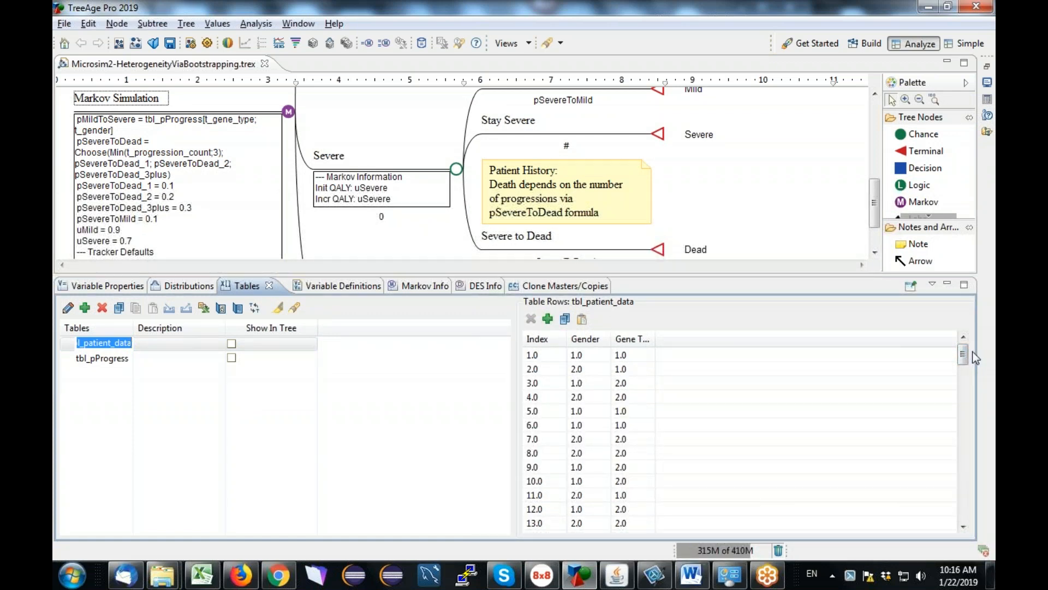
left_click(542, 454)
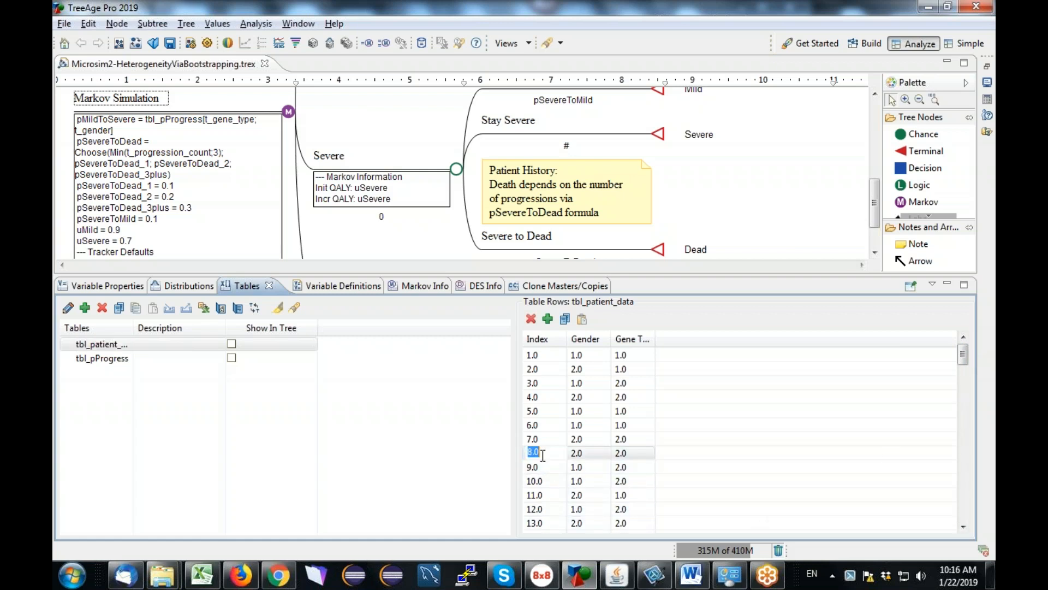
left_click(588, 454)
left_click(629, 456)
left_click_drag(709, 280, 709, 392)
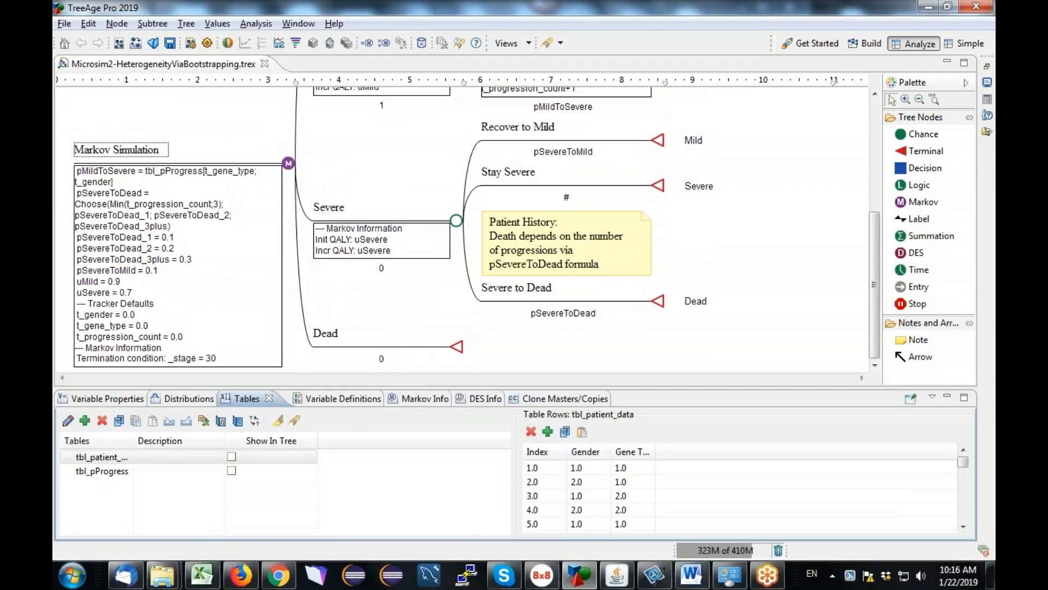
Review the AssignProfile uniform distribution's bounds and sampling rate, close it without changes, and return to the tbl_patient_data rows
left_click(189, 398)
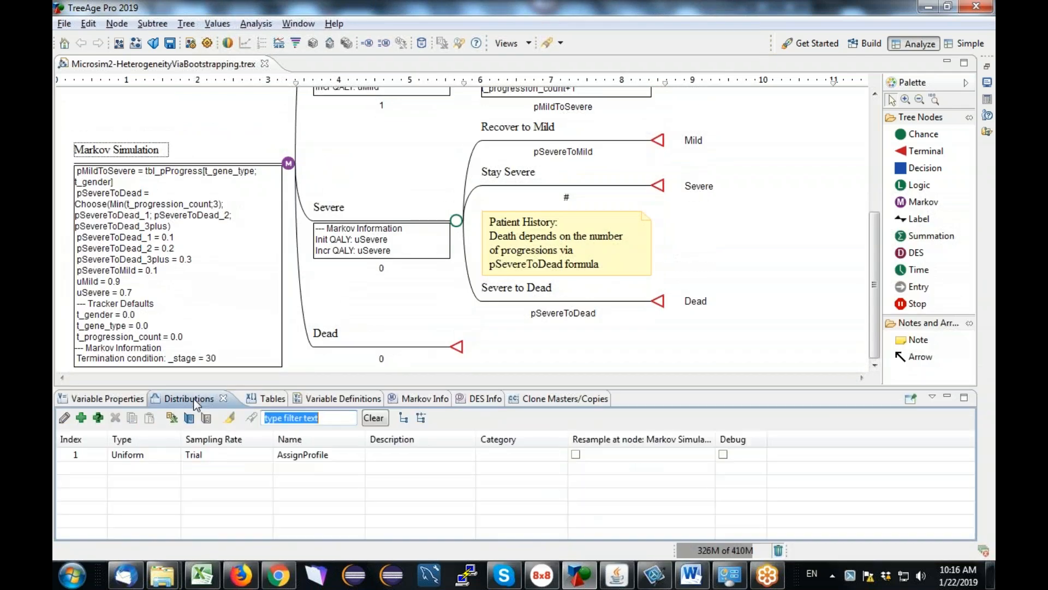
double_click(98, 454)
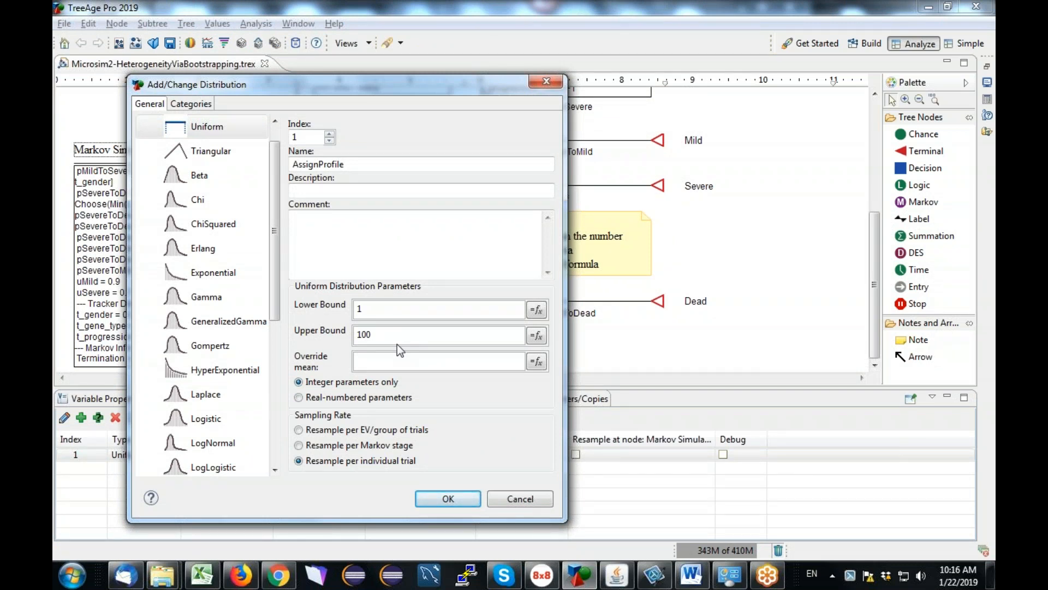
left_click(519, 498)
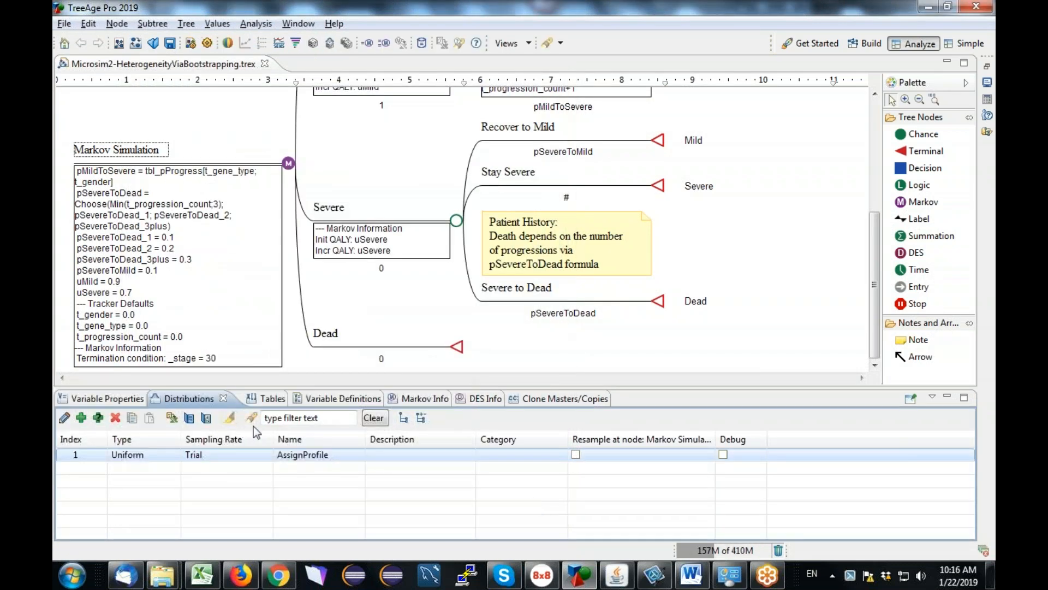
left_click(270, 399)
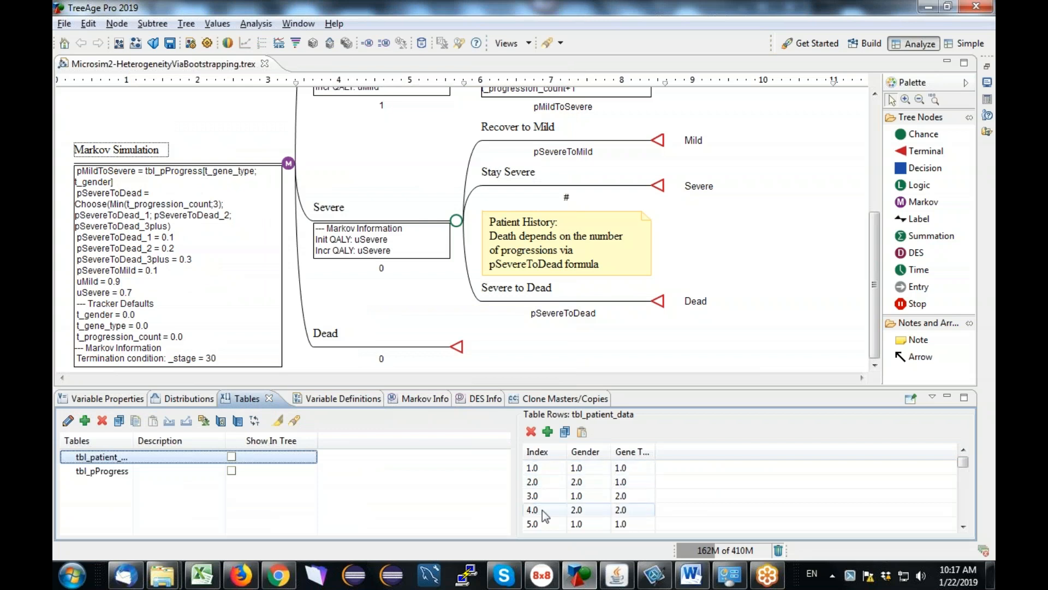
mouse_move(963, 468)
left_mouse_down()
mouse_move(964, 508)
mouse_move(968, 469)
left_mouse_up()
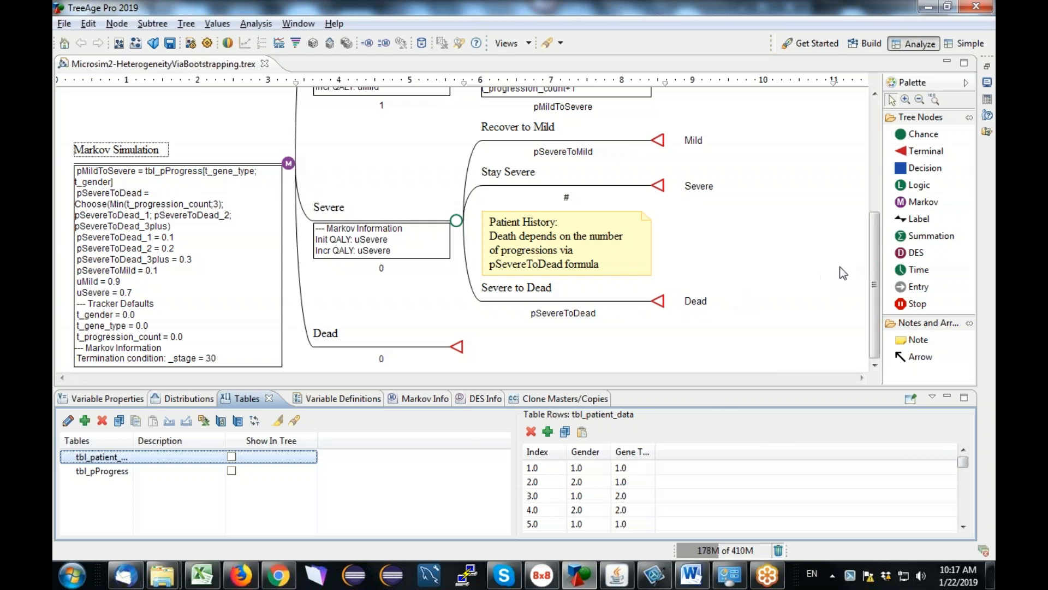
Run a Monte Carlo microsimulation on the Markov Simulation node and dismiss the chat notification
scroll(858, 215, "up", 5)
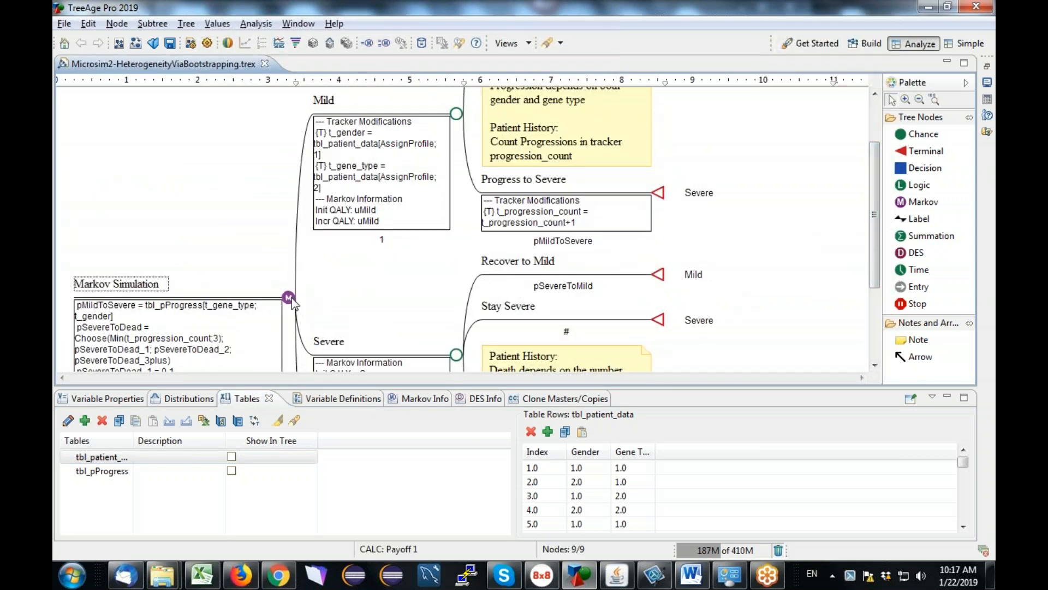
scroll(278, 306, "down", 5)
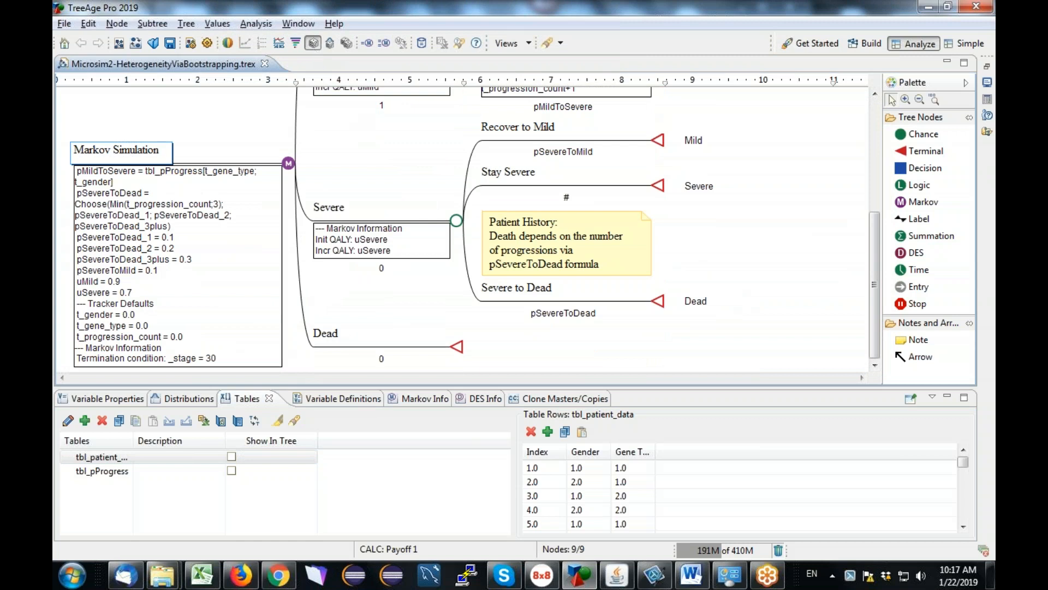
left_click(312, 43)
left_click(605, 351)
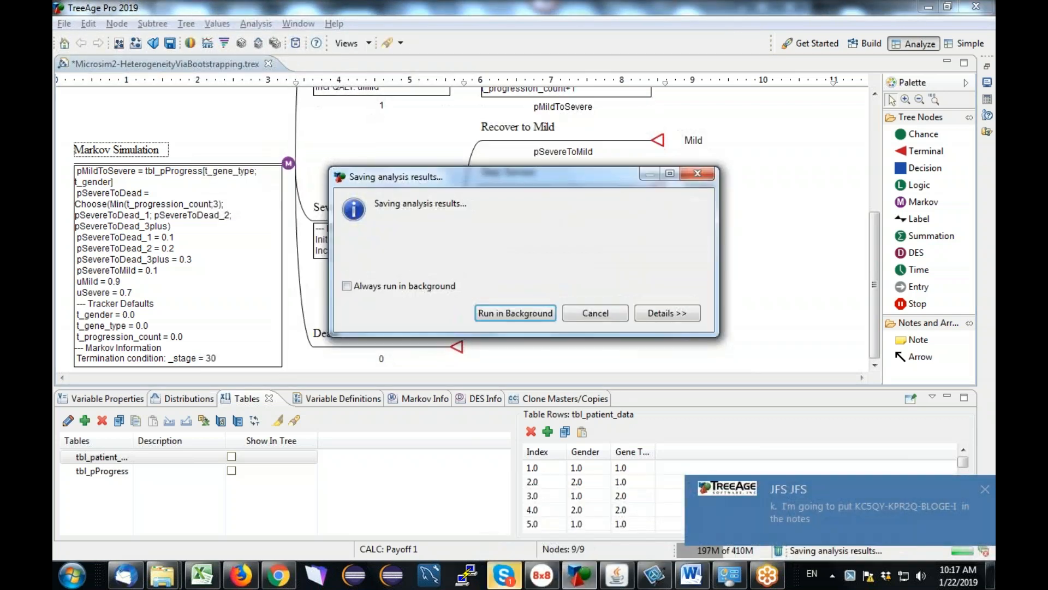
left_click(985, 489)
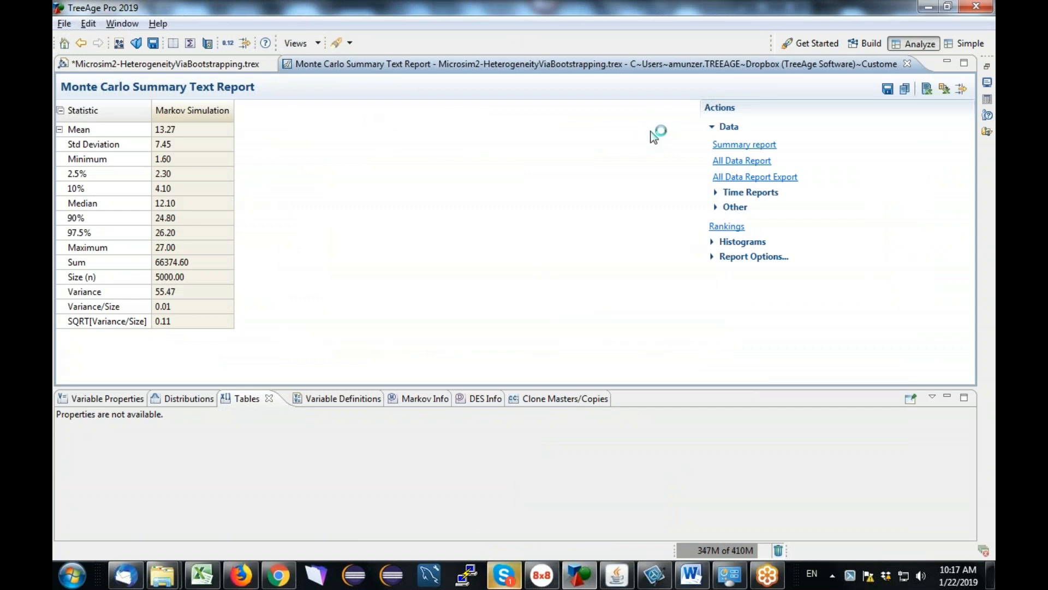
Open the all data report of the simulation and look through the tracker and AssignProfile values for the individual trials
left_click(746, 162)
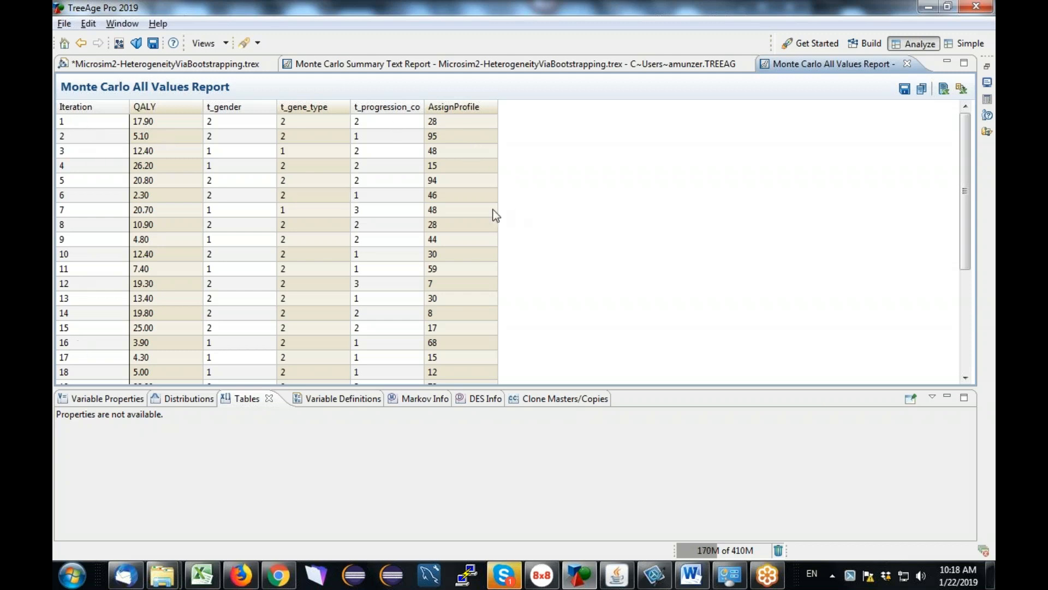
left_click_drag(963, 127, 963, 285)
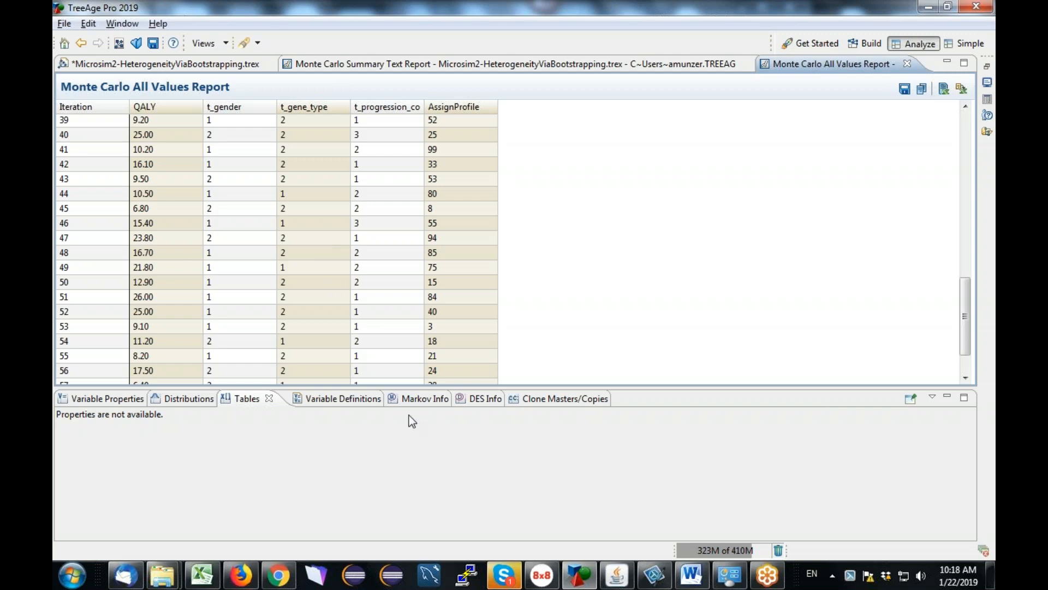
left_click(767, 575)
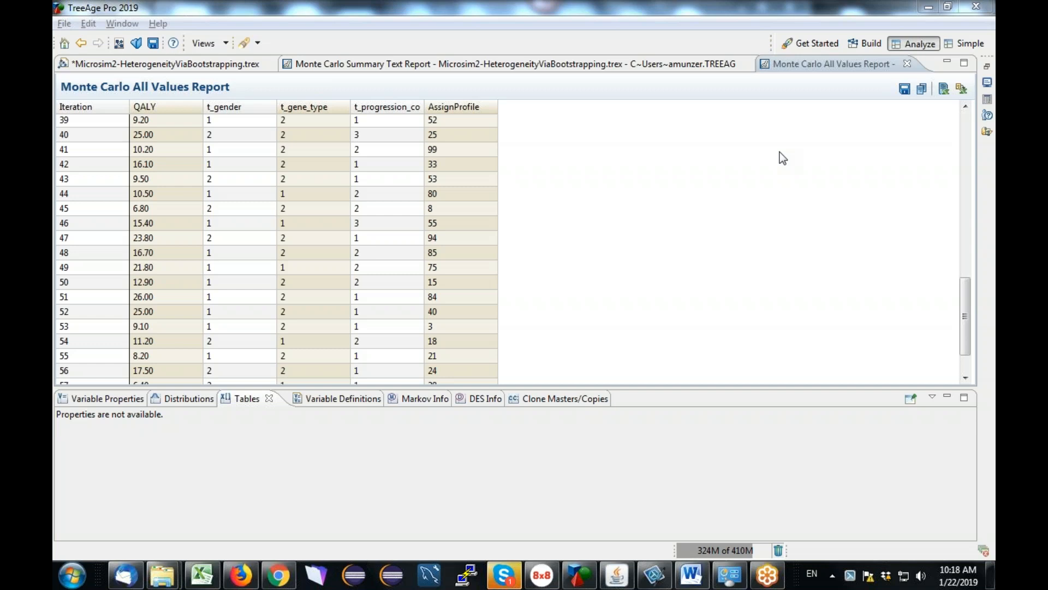
Restore the calculation trace console, review the trial 1 calculations of pSevereToDead and pMildToSevere, and minimize the console again
left_click(987, 67)
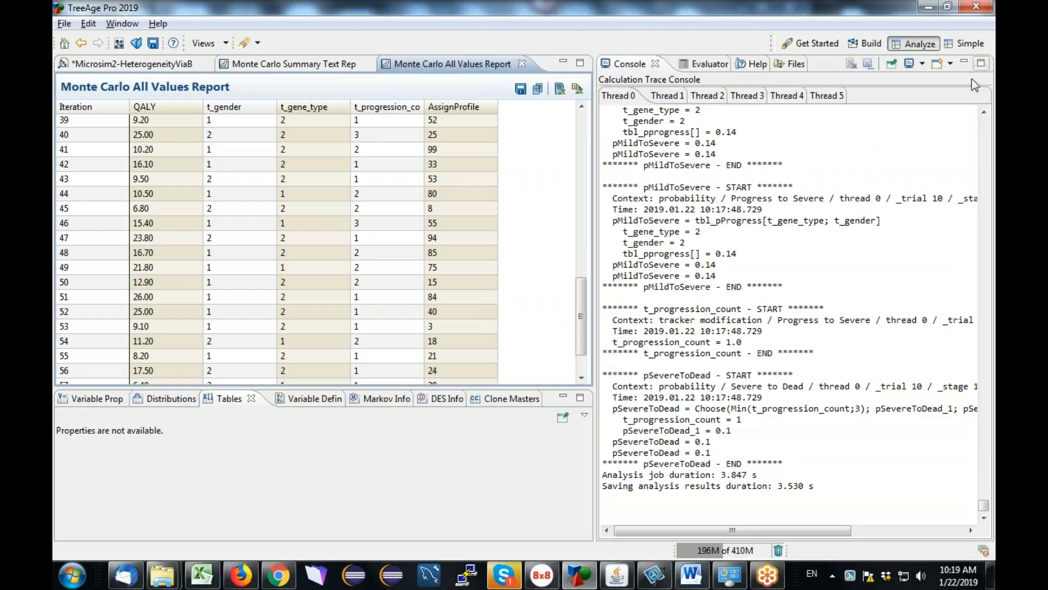
left_click_drag(984, 505, 984, 315)
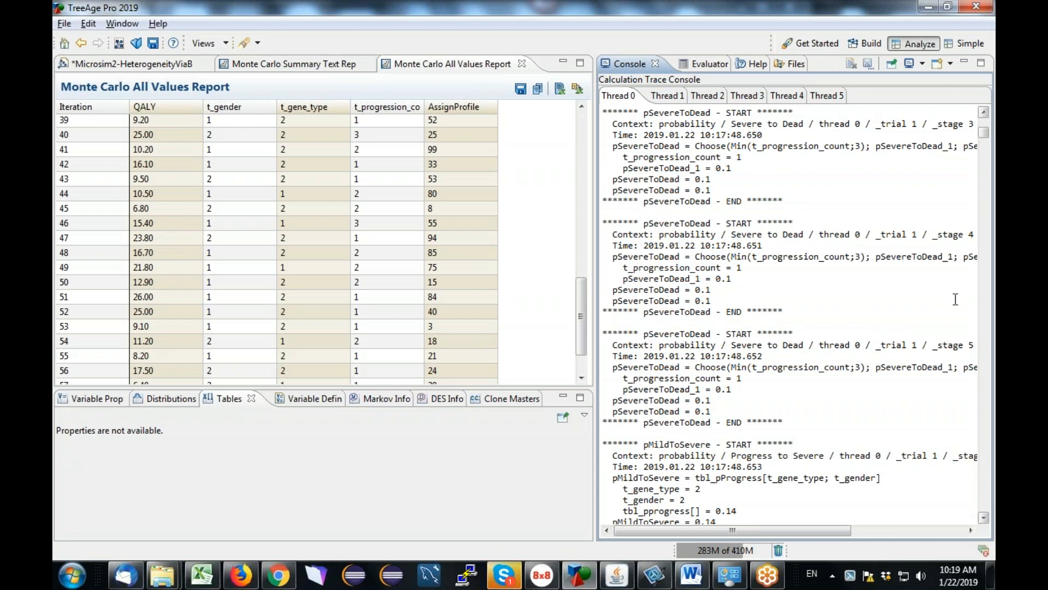
left_click(964, 63)
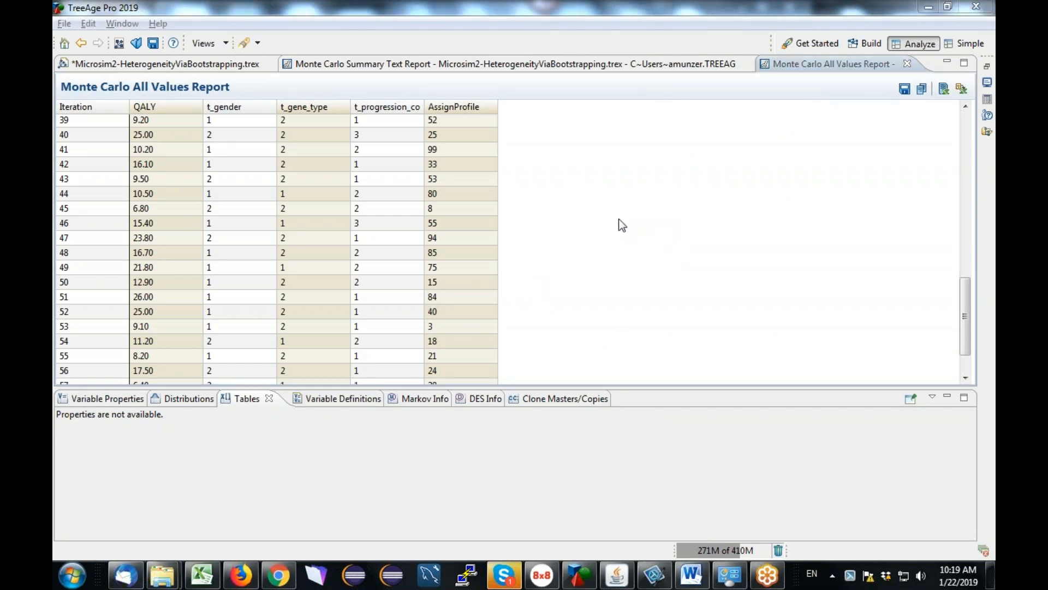
Return to the bootstrapping model, inspect the root definition of pMildToSevere in the expression editor, and close it without changes
left_click(146, 64)
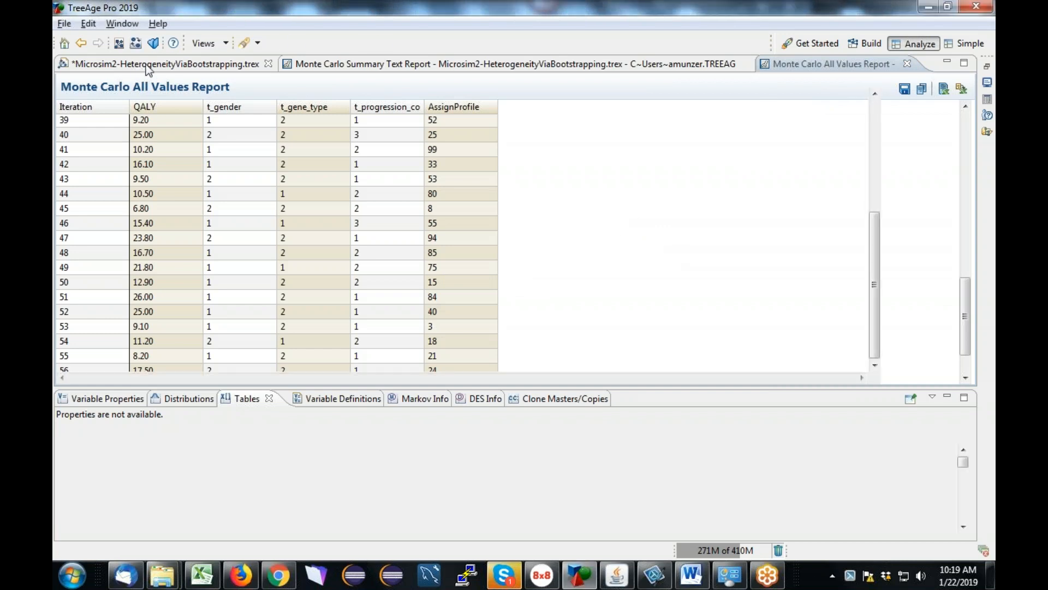
left_click(113, 400)
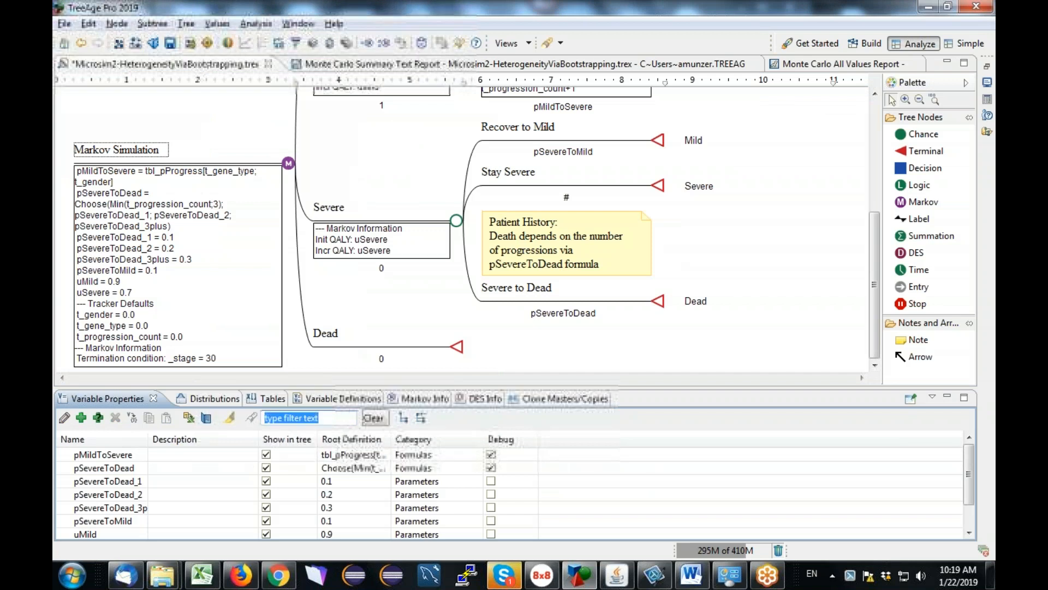
left_click(350, 455)
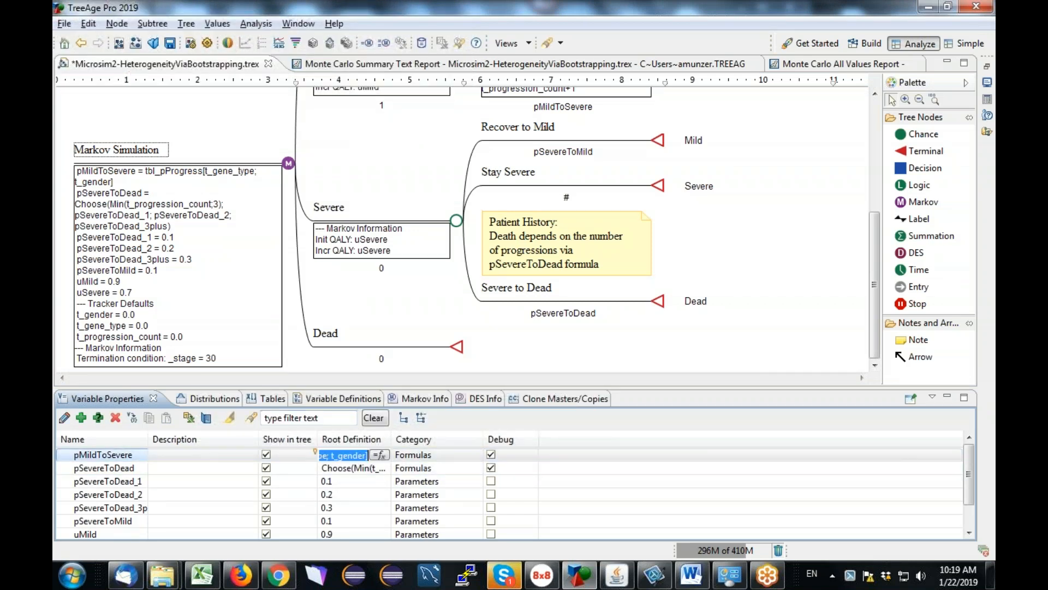
left_click(382, 455)
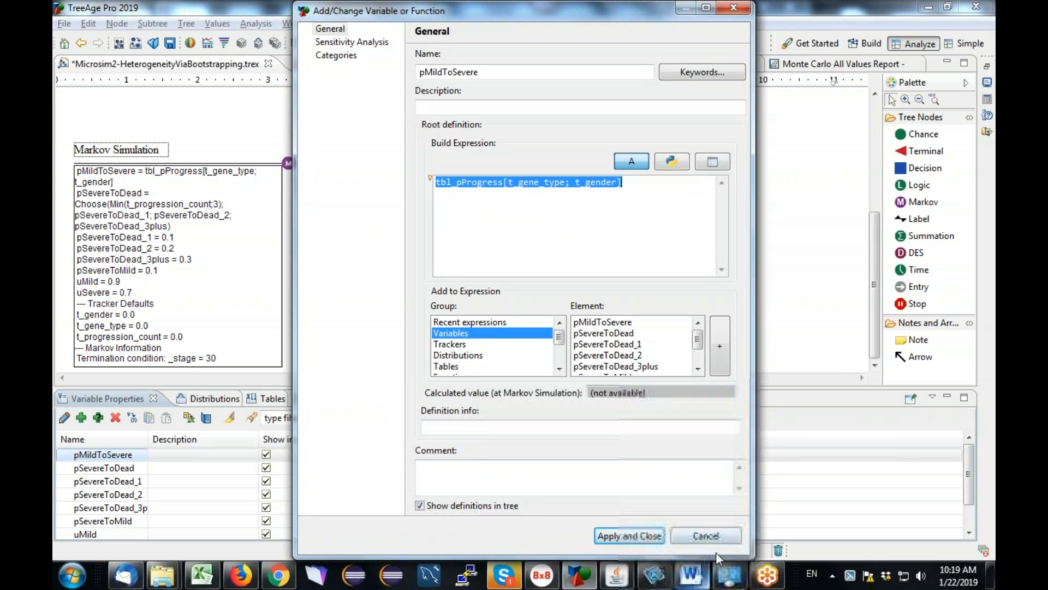
left_click(717, 537)
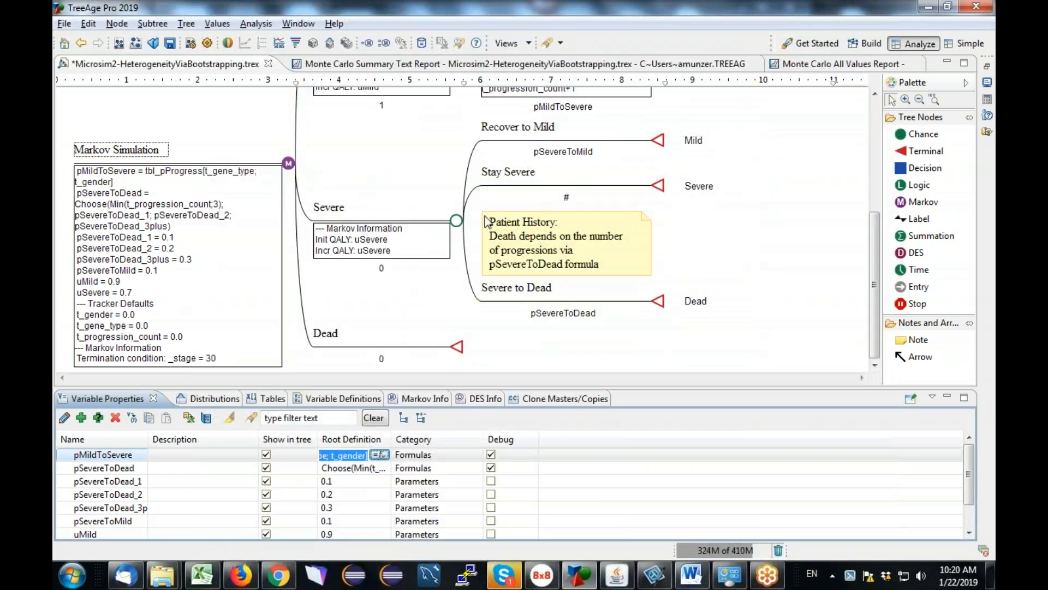
Examine the t_gender and t_gene_type tracker modifications at the Mild node and the t_progression_count modification at Progress to Severe
left_click_drag(870, 240, 874, 202)
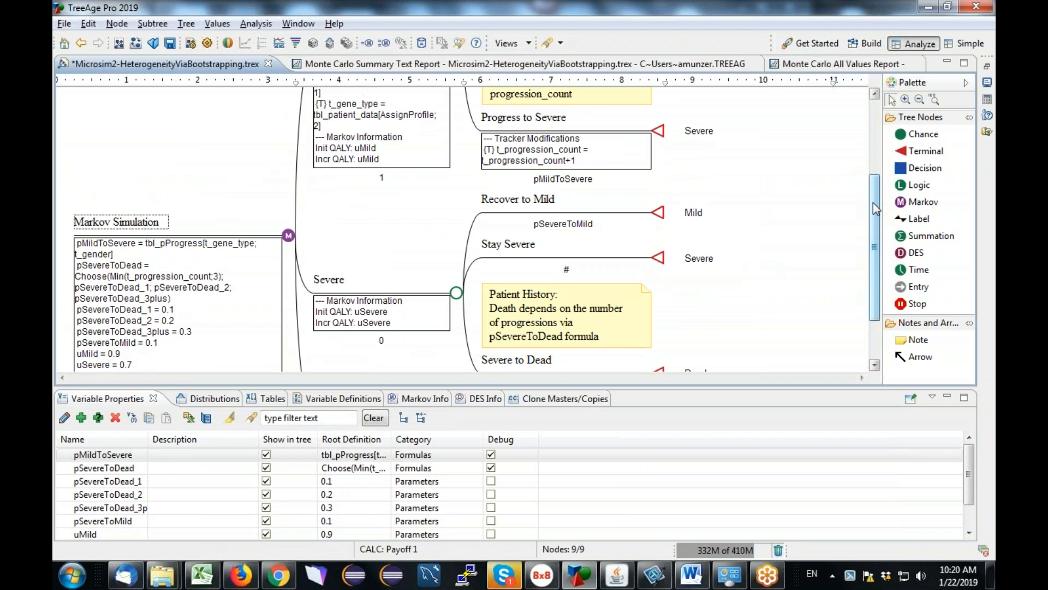
scroll(875, 204, "up", 3)
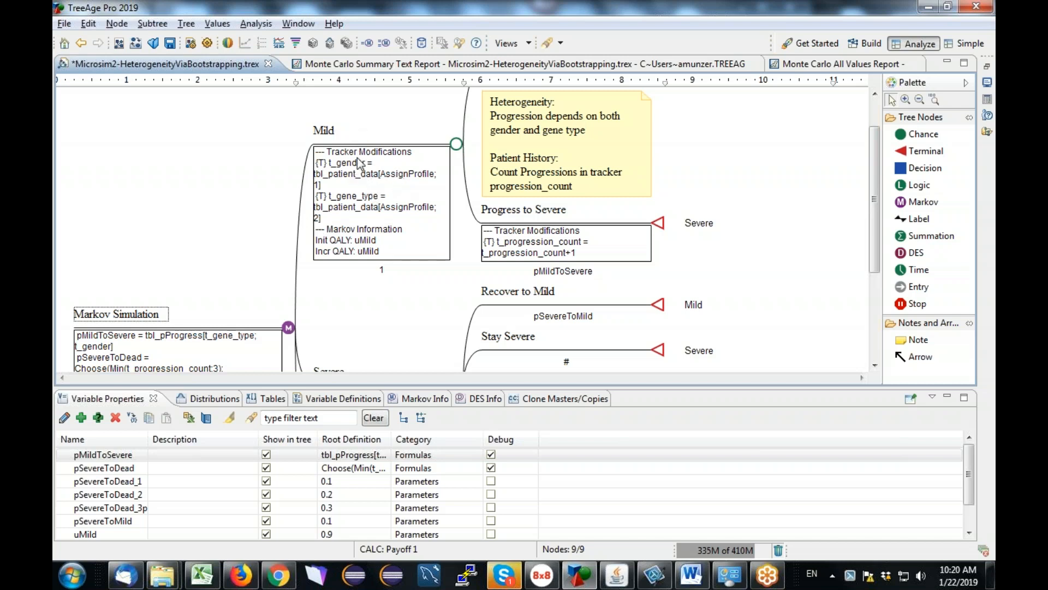
left_click(358, 204)
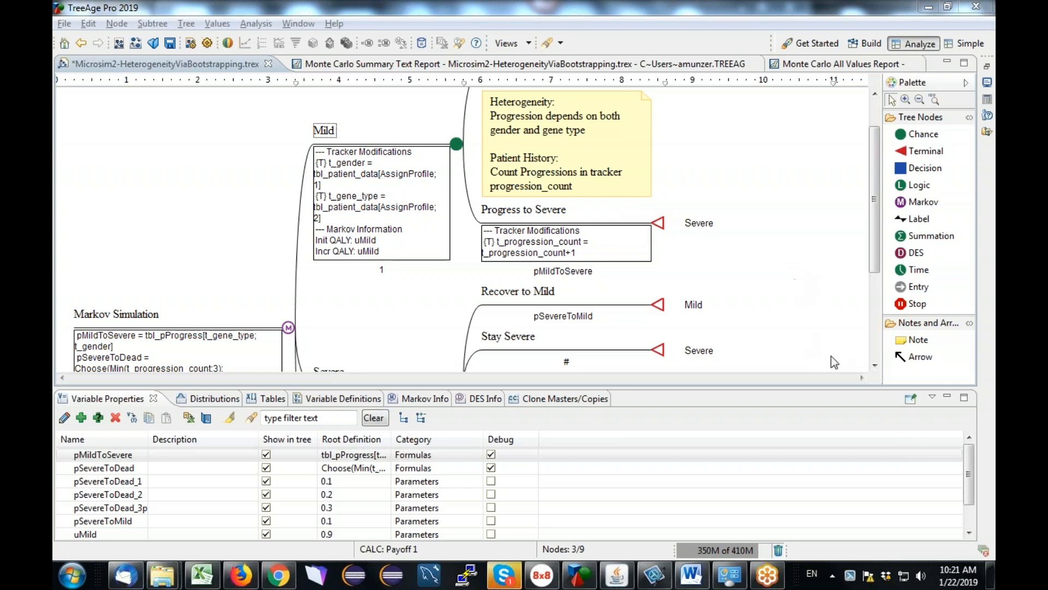
left_click_drag(875, 216, 873, 181)
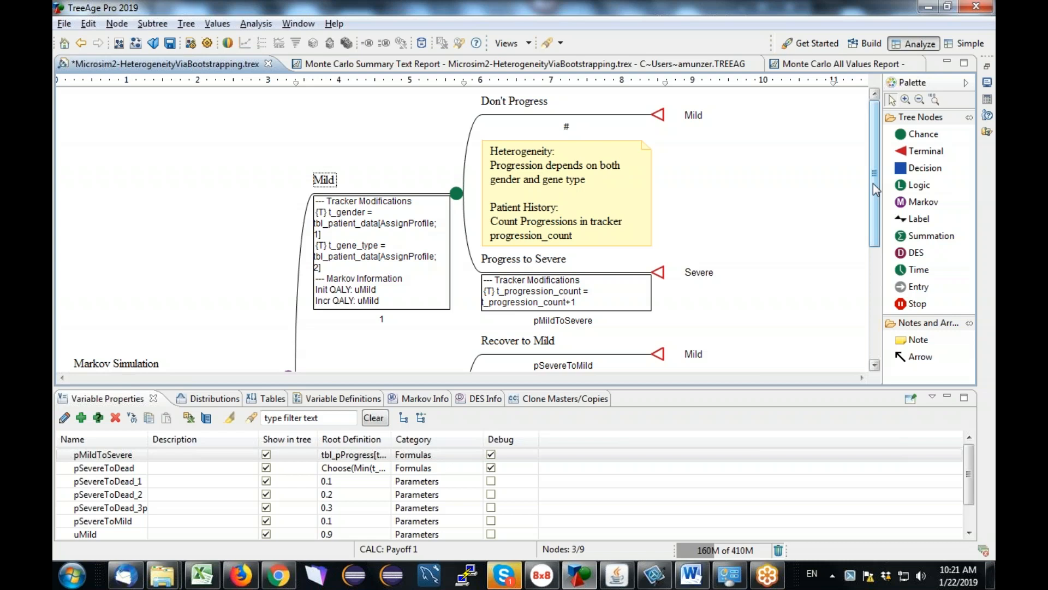
left_click(559, 306)
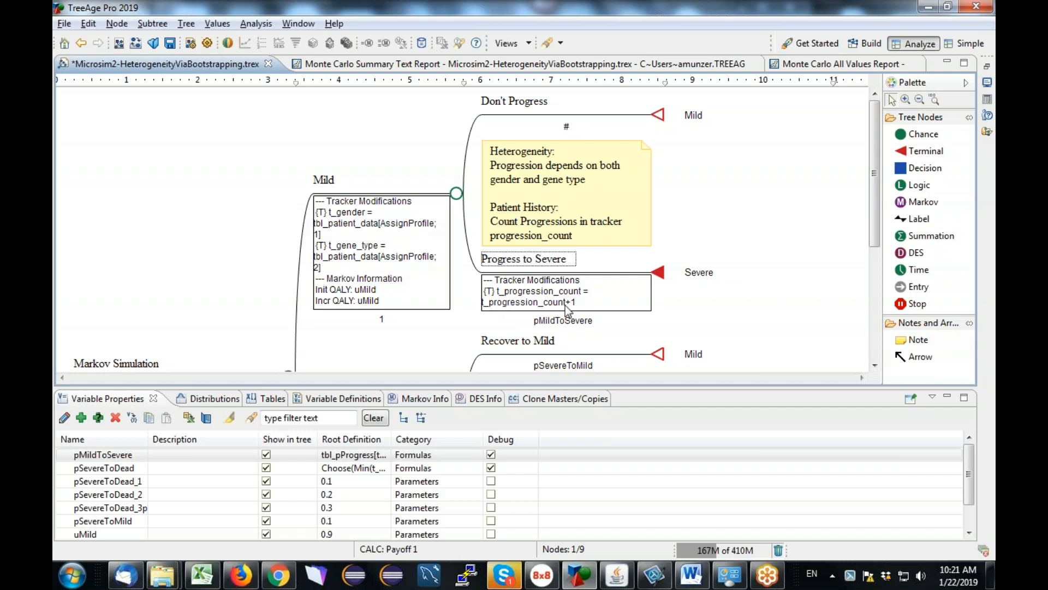
left_click(550, 268)
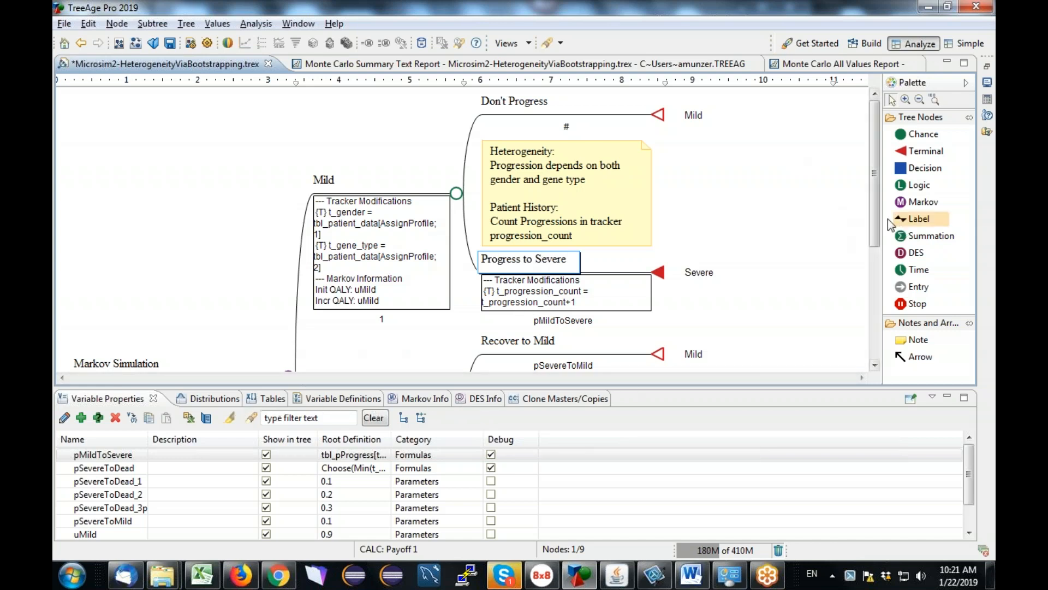
Widen the variables' Root Definition column, open the pSevereToDead formula in the expression editor, and display the help for its Choose function
left_click(875, 365)
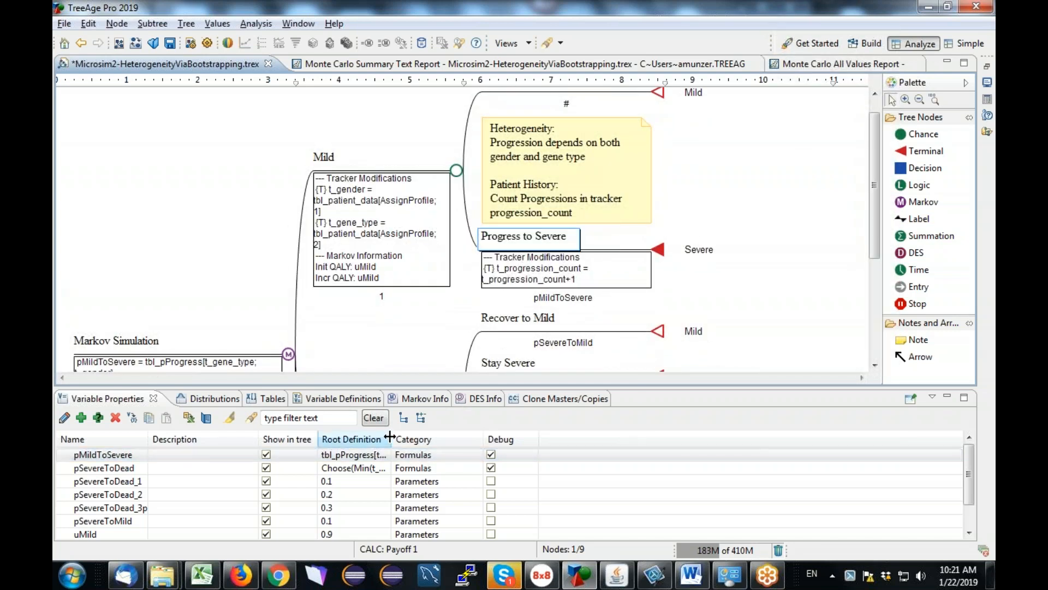
left_click_drag(391, 439, 602, 430)
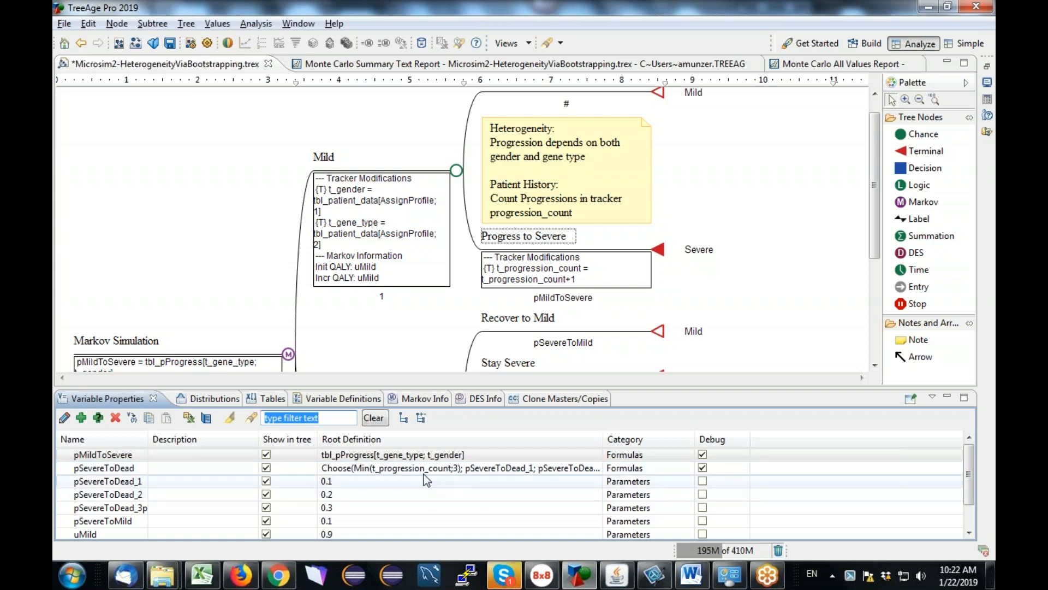
left_click(575, 473)
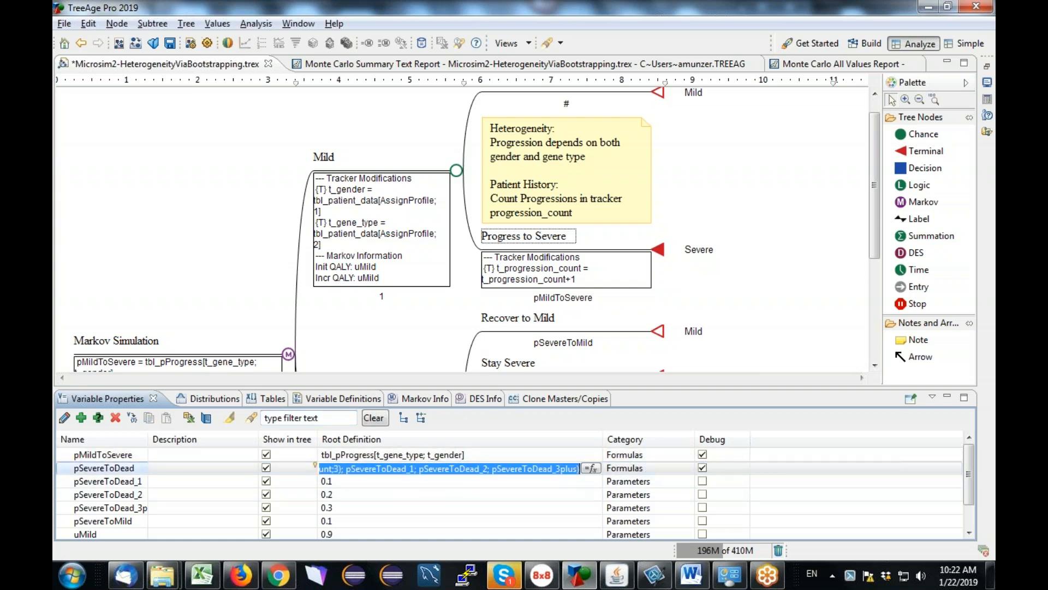
left_click(591, 468)
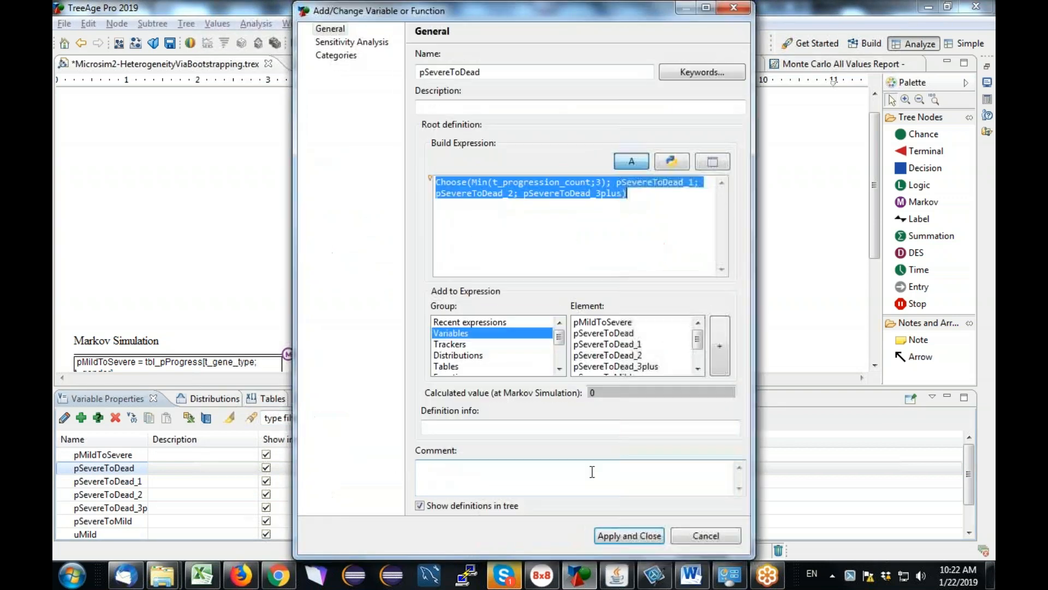
left_click(559, 225)
mouse_move(493, 187)
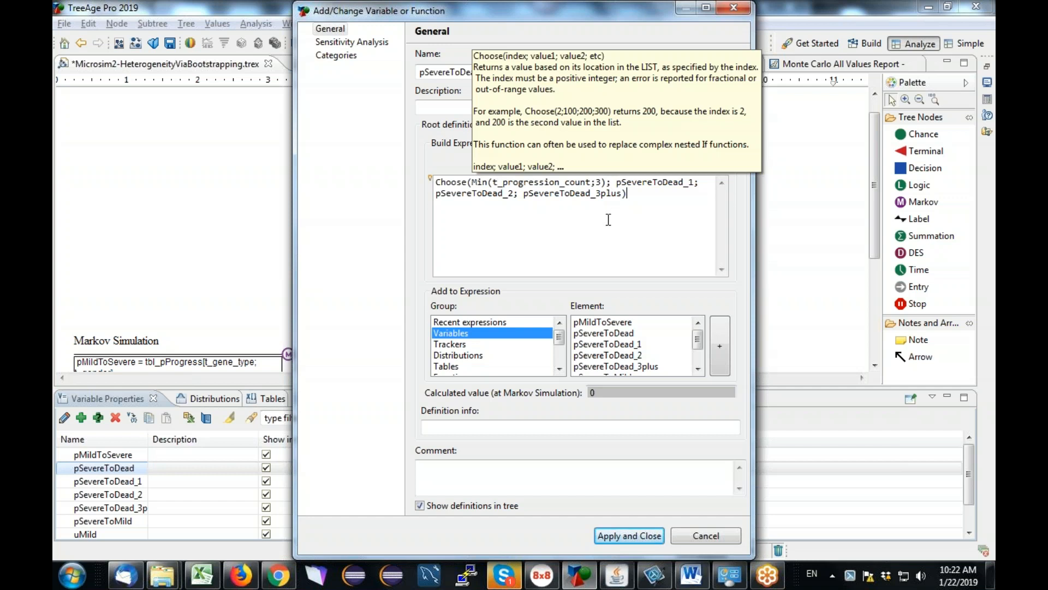
Examine the index and the three probability arguments of the pSevereToDead Choose formula, and close the expression editor without changes
mouse_move(601, 183)
left_click_drag(601, 182, 473, 181)
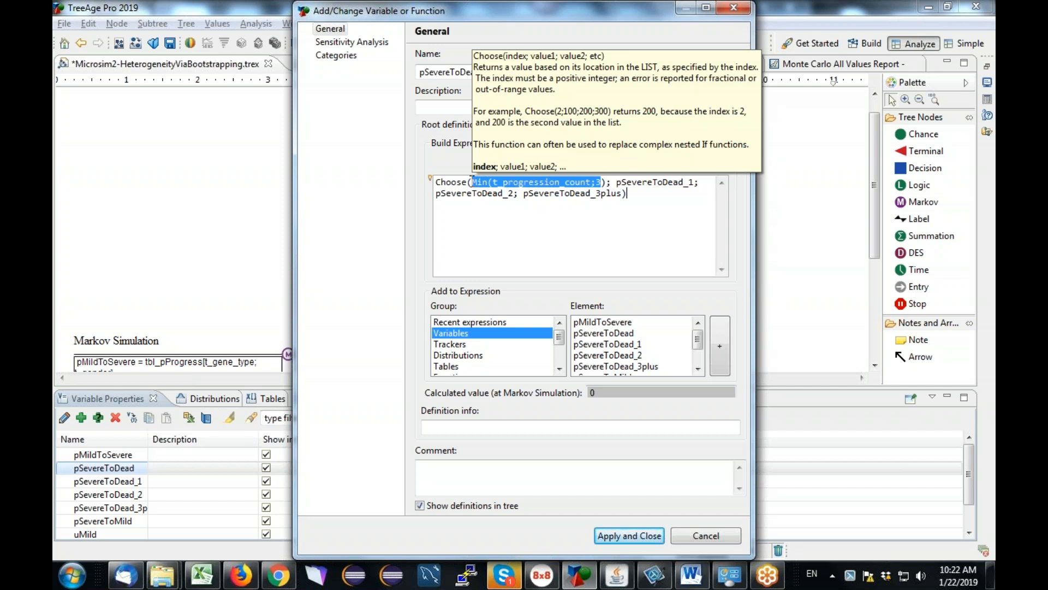
left_click(618, 182)
left_click_drag(618, 182, 694, 182)
left_click_drag(441, 194, 531, 195)
left_click_drag(568, 195, 601, 194)
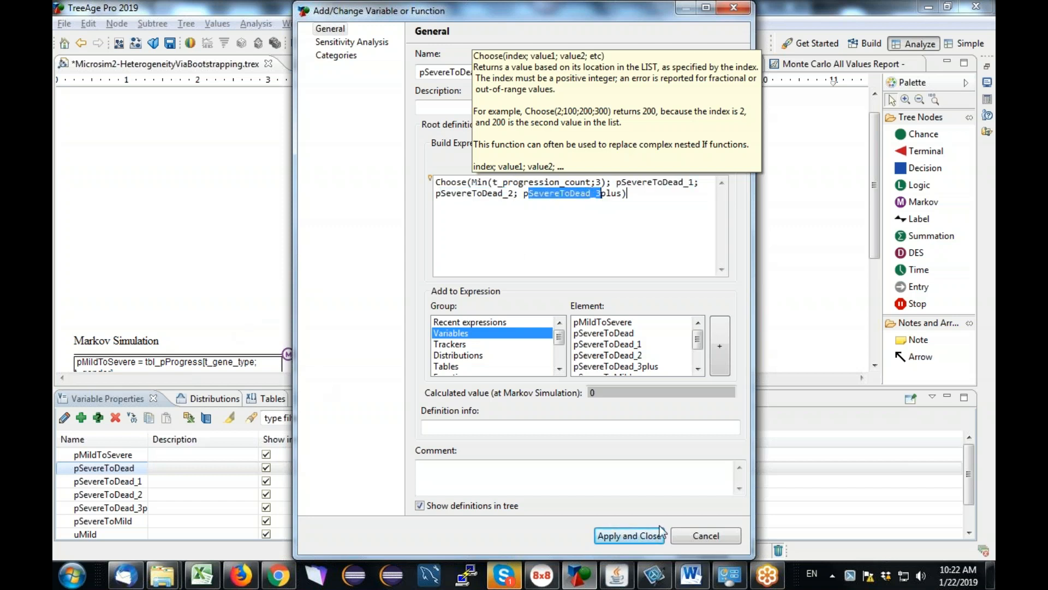
left_click(709, 537)
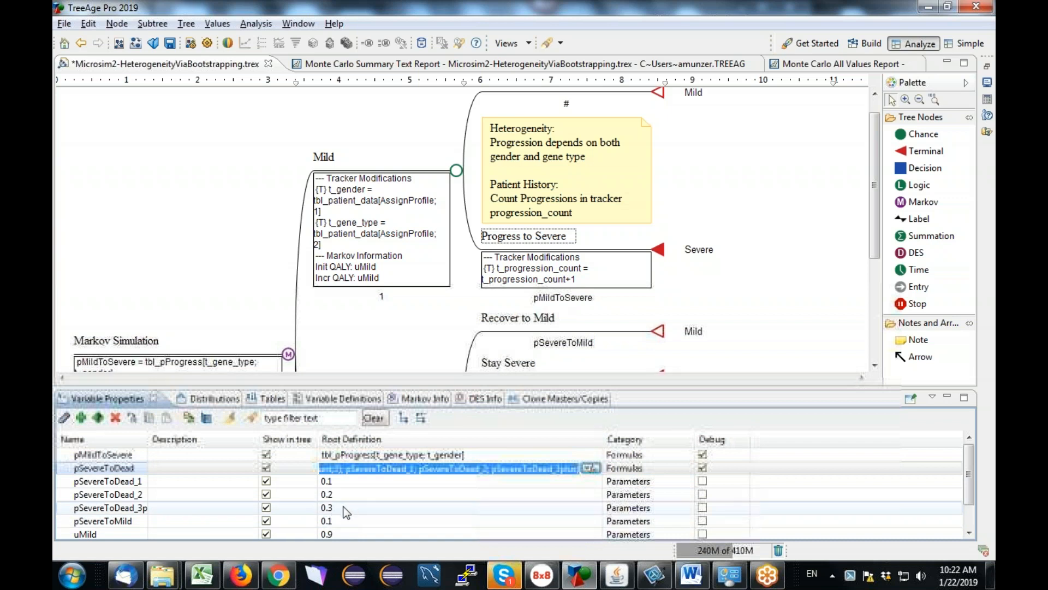
Review the Severe node's branches, widen the Root Definition column to fit the full pSevereToDead formula, and select the Markov Simulation node
left_click_drag(872, 227, 866, 292)
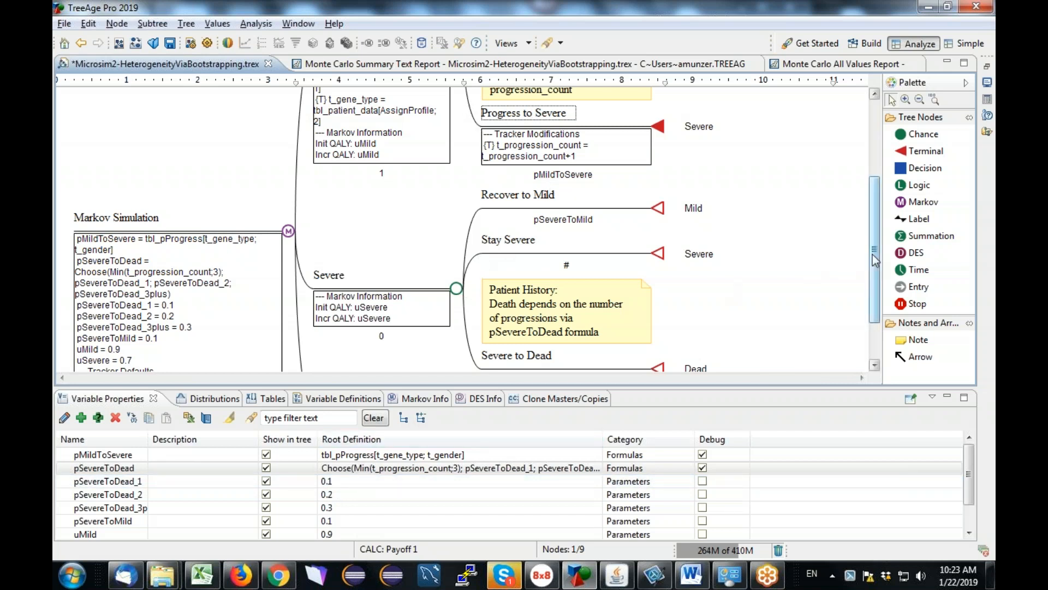
scroll(873, 254, "down", 3)
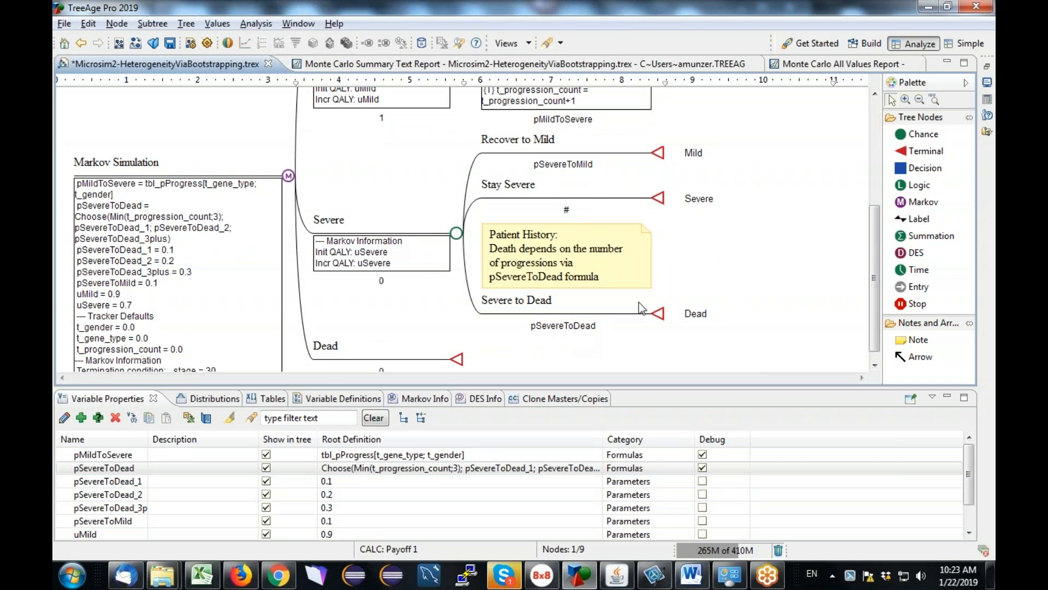
scroll(877, 220, "up", 2)
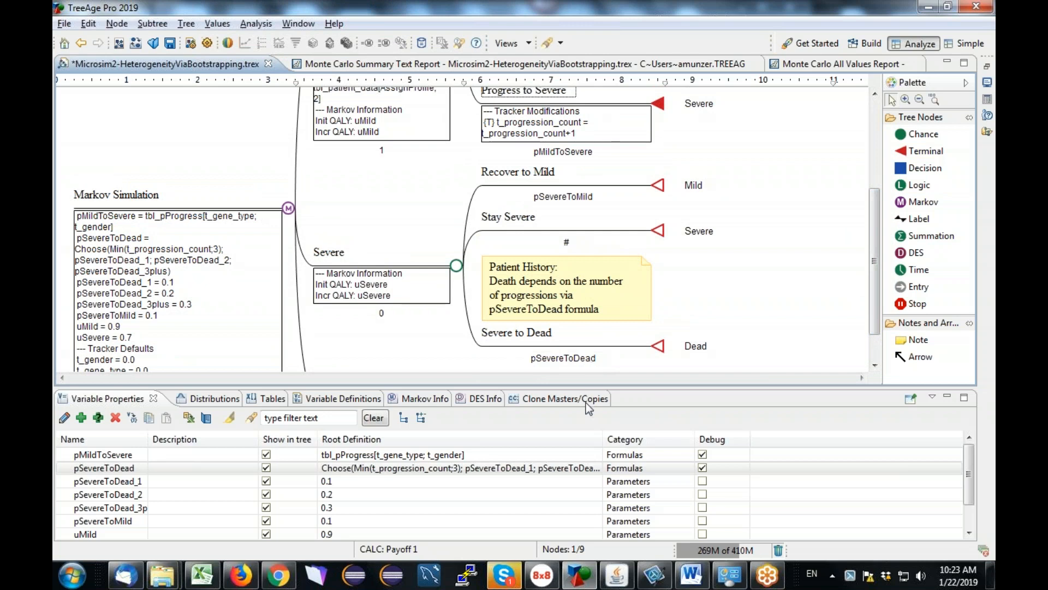
left_click_drag(603, 439, 651, 439)
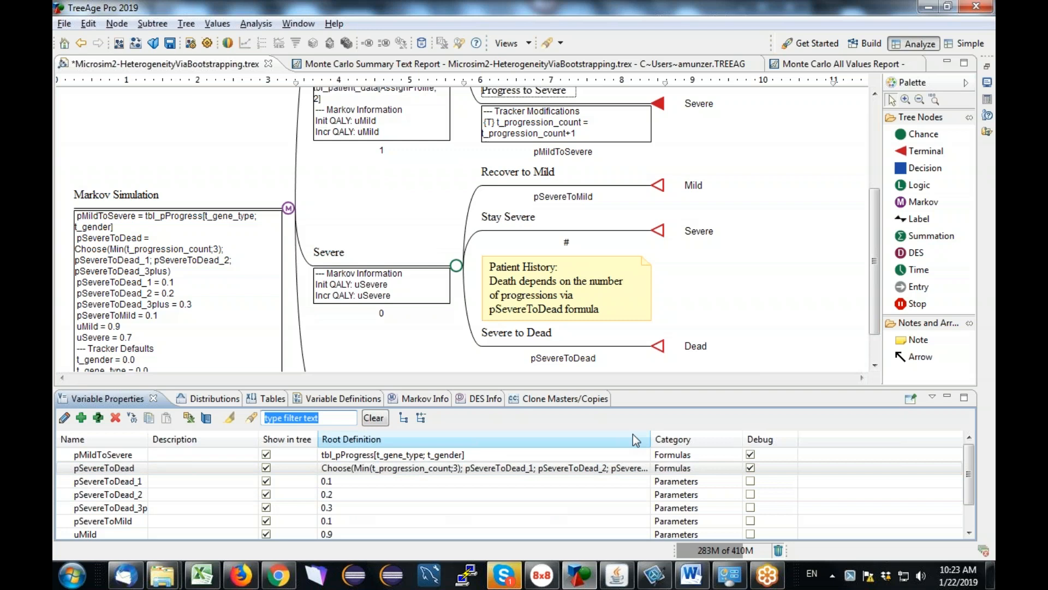
left_click_drag(651, 435, 703, 435)
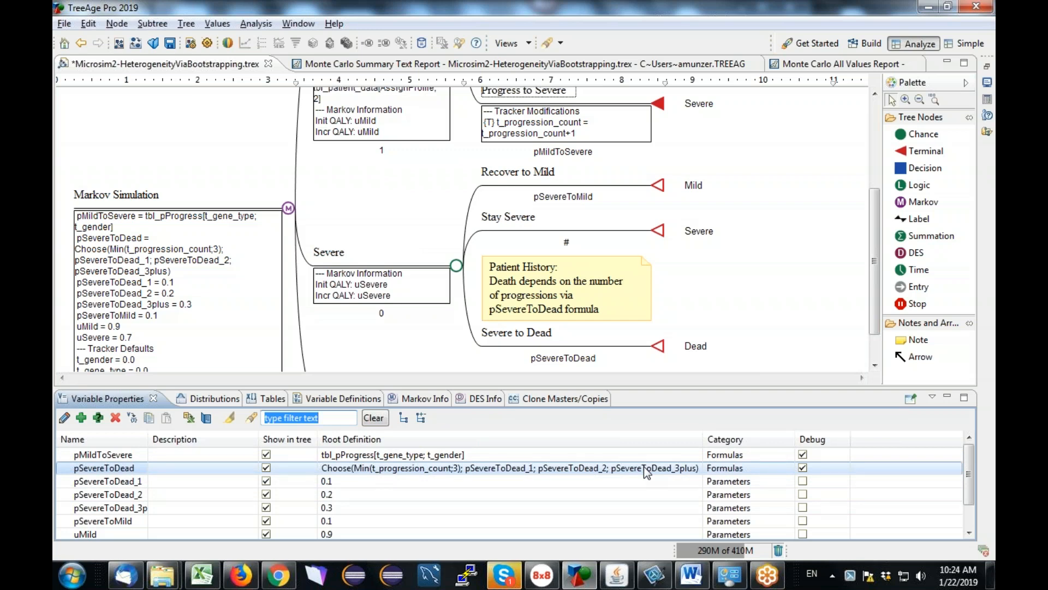
left_click(288, 208)
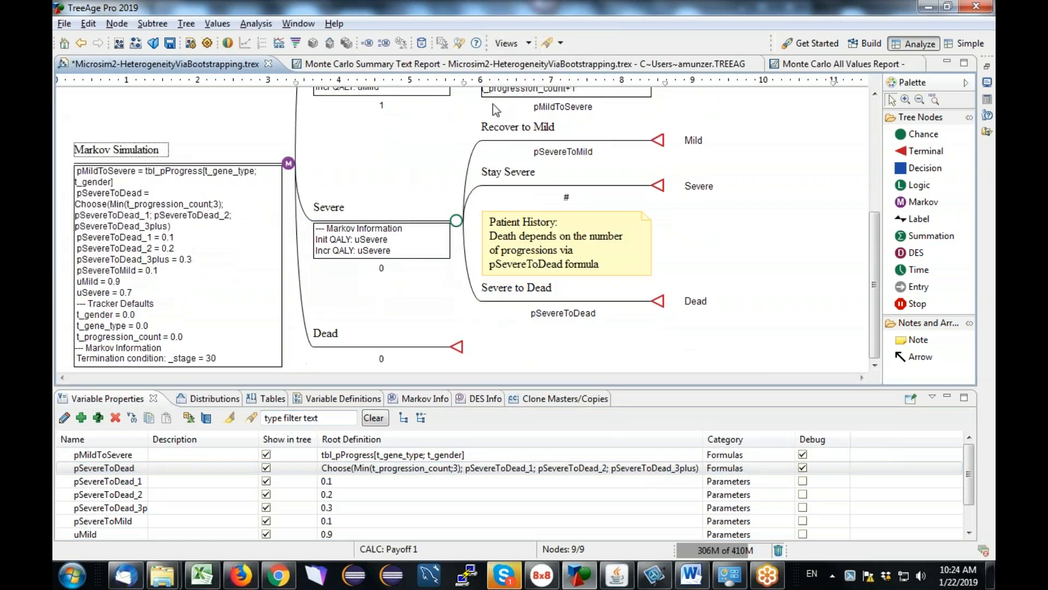
Open the Monte Carlo summary report, and restore and widen the calculation trace console beside it
left_click(497, 64)
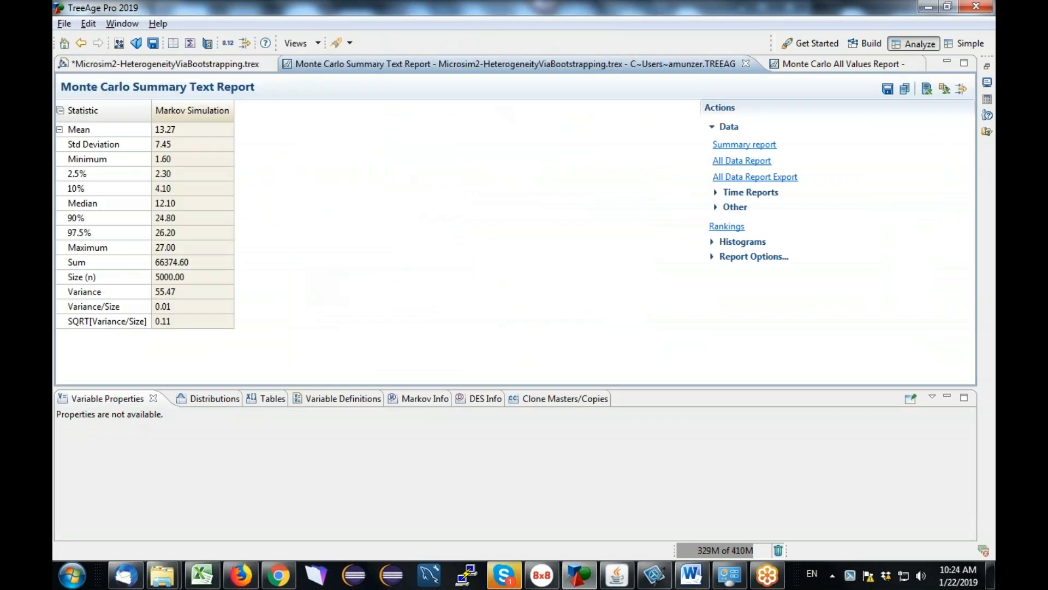
left_click(987, 66)
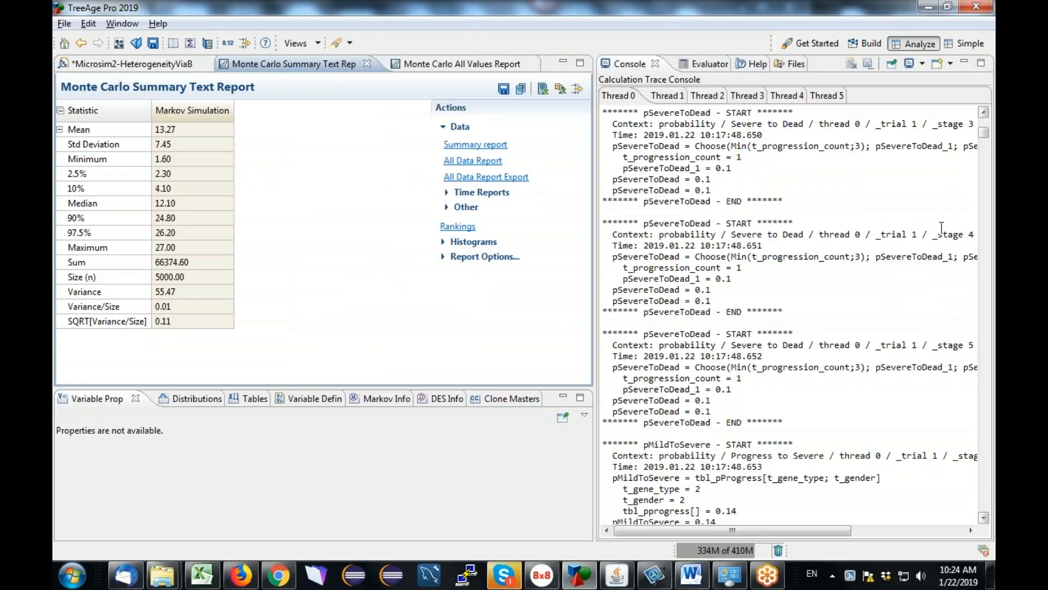
left_click_drag(985, 137, 985, 125)
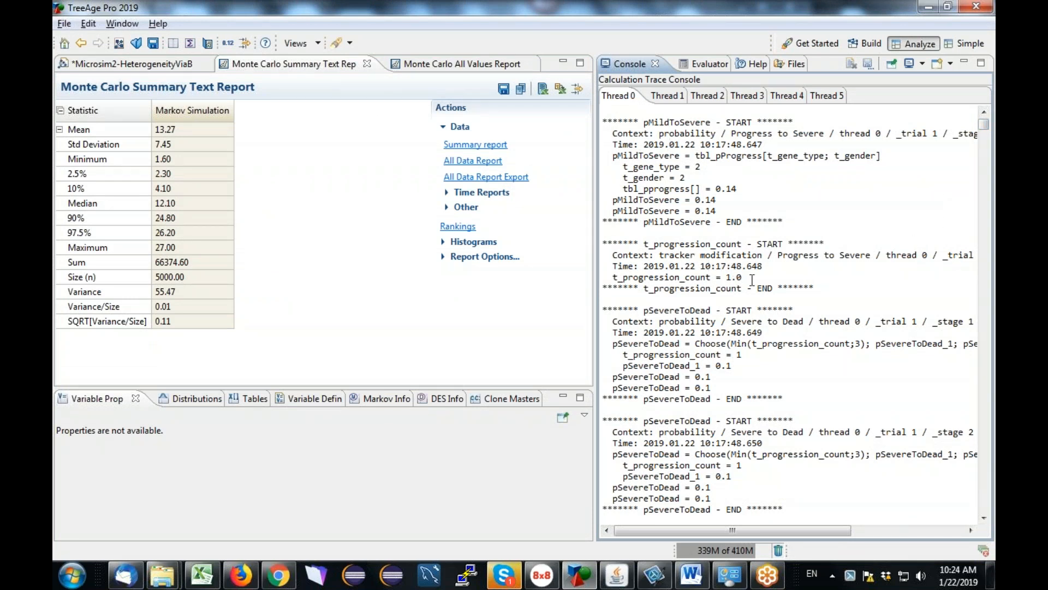
left_click_drag(594, 251, 454, 248)
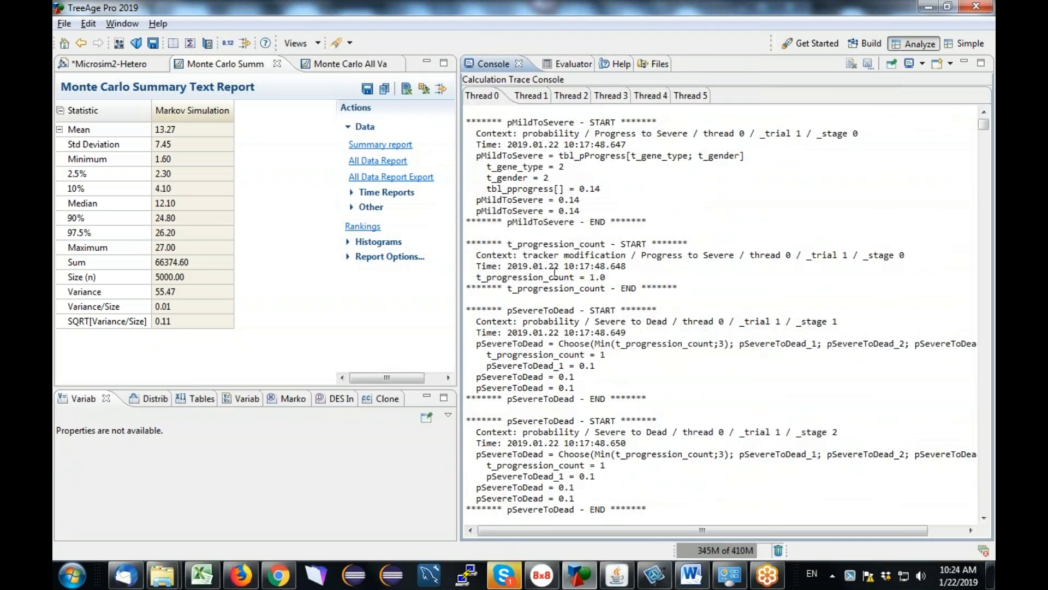
Examine trial 1's first t_progression_count modification at stage 0 and the pSevereToDead calculation at stage 1 in the trace
left_click_drag(616, 278, 471, 278)
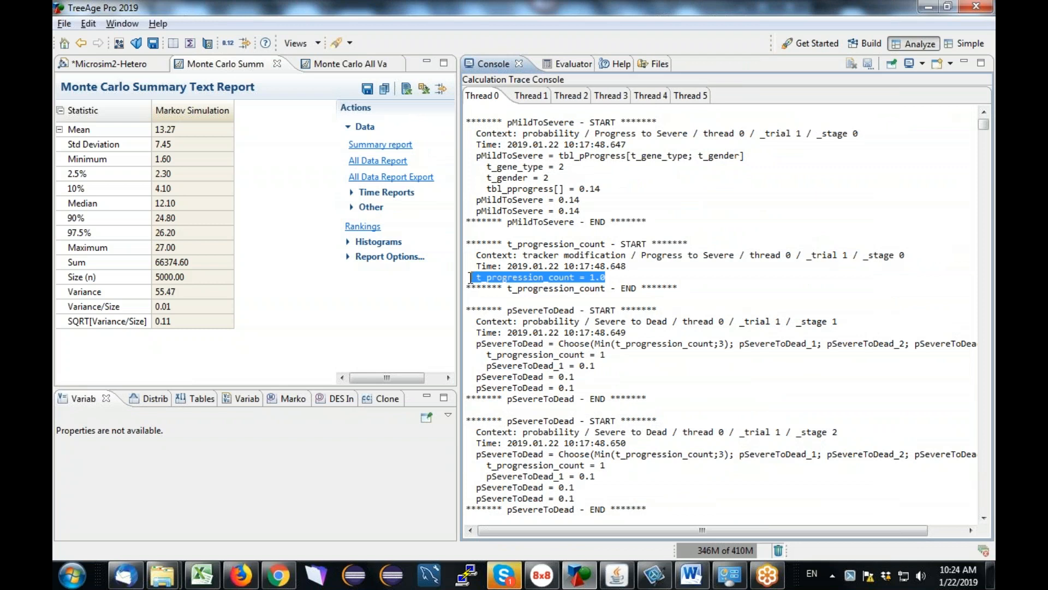
left_click(550, 334)
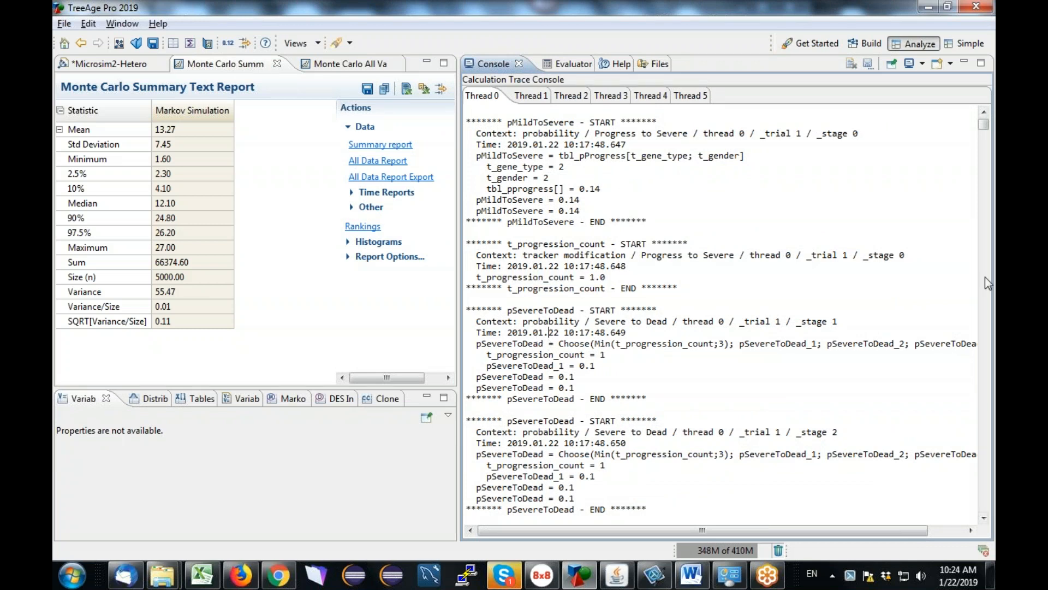
scroll(986, 125, "down", 4)
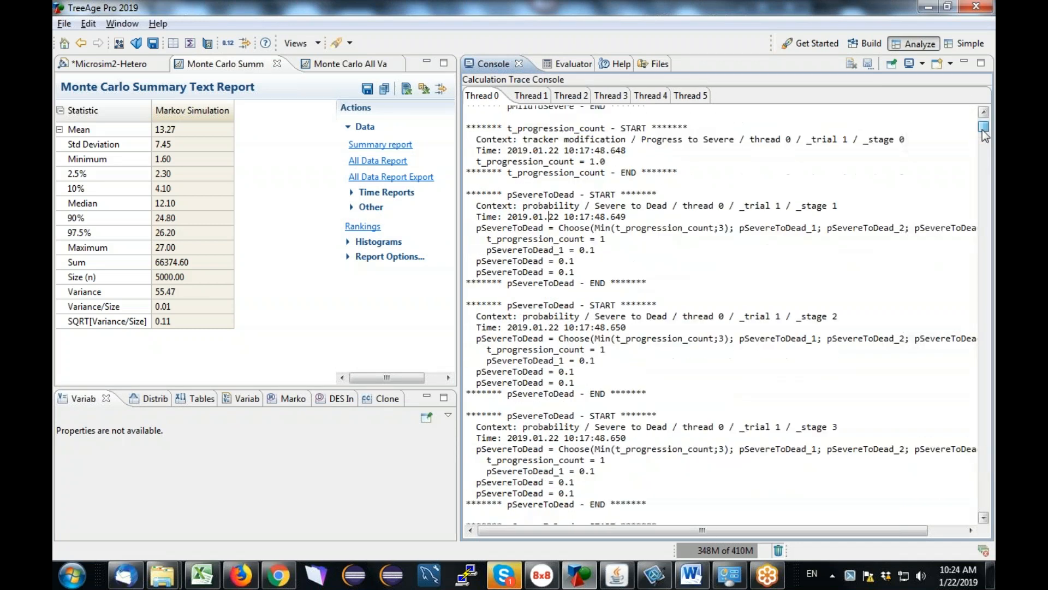
left_click_drag(486, 239, 610, 238)
left_click_drag(576, 272, 478, 261)
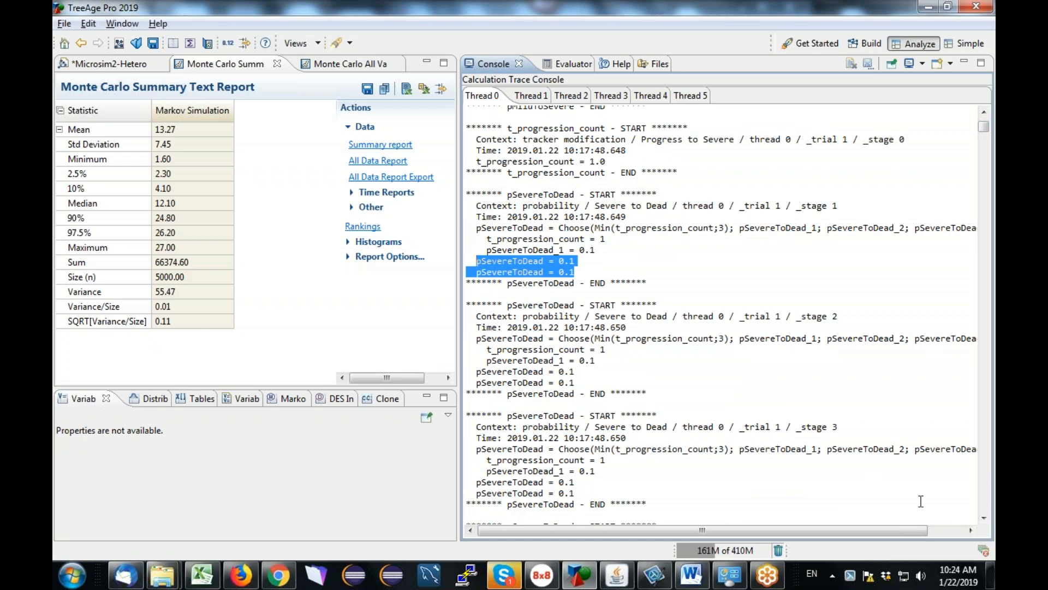
Examine trial 1's t_progression_count modification at stage 13 and the pSevereToDead calculation at stage 14 in the trace
left_click(985, 518)
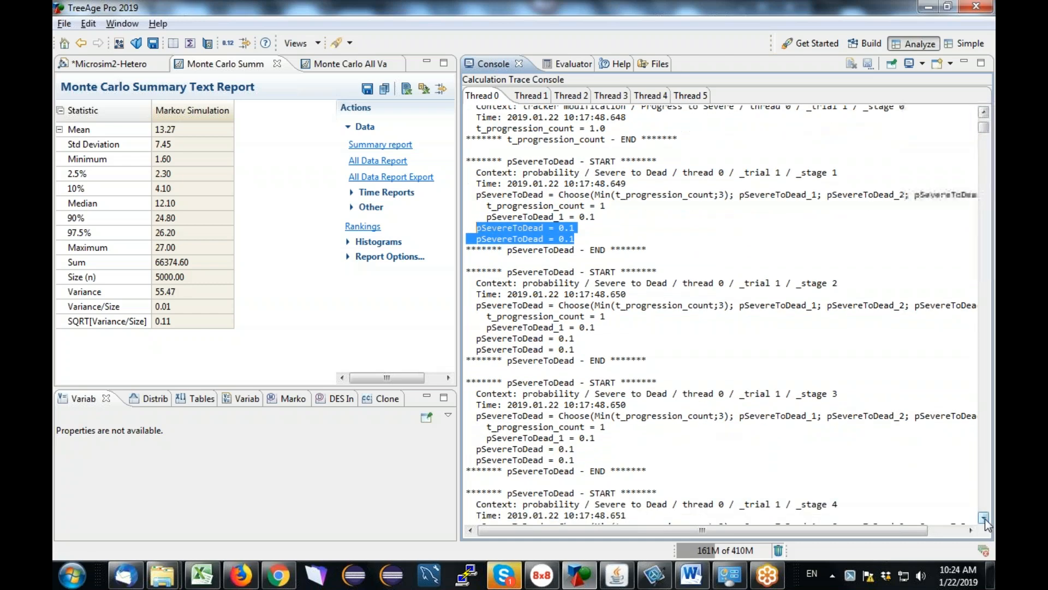
left_click_drag(985, 519, 984, 520)
left_click_drag(508, 260, 614, 261)
left_click_drag(817, 239, 920, 240)
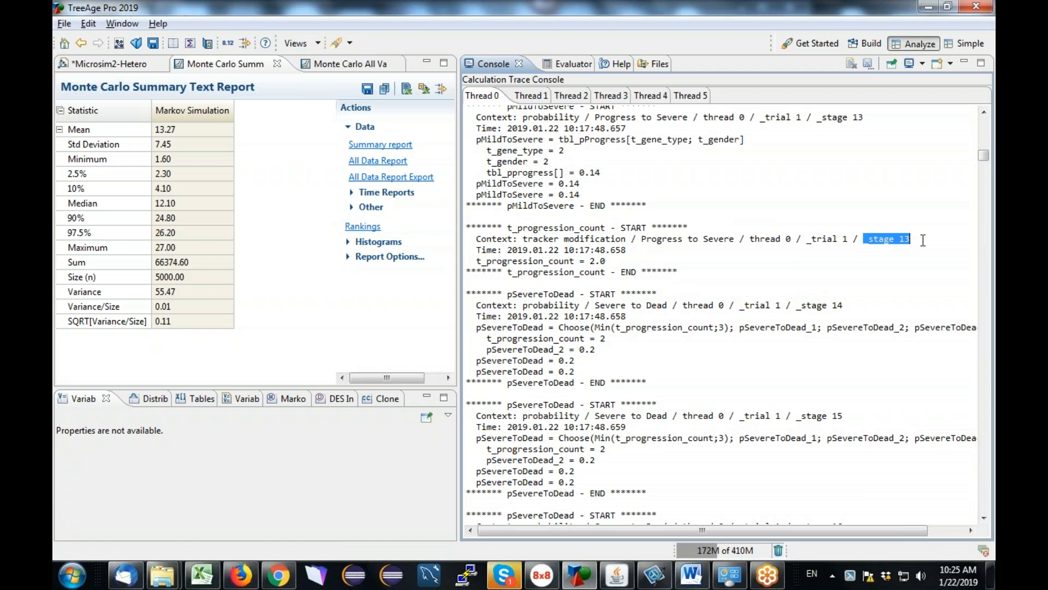
left_click_drag(617, 262, 471, 265)
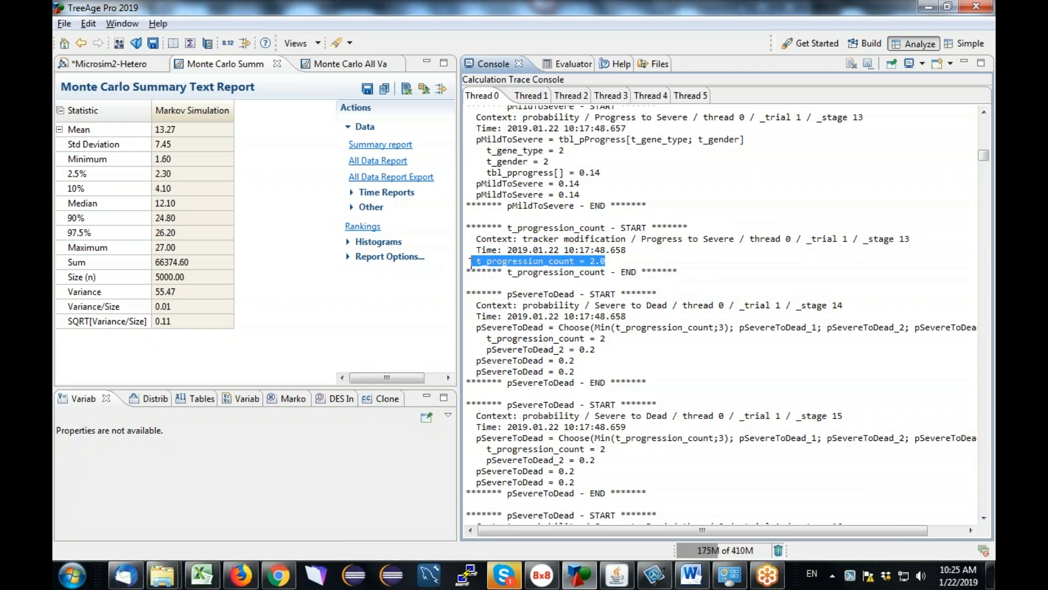
left_click(535, 301)
left_click_drag(583, 371, 472, 361)
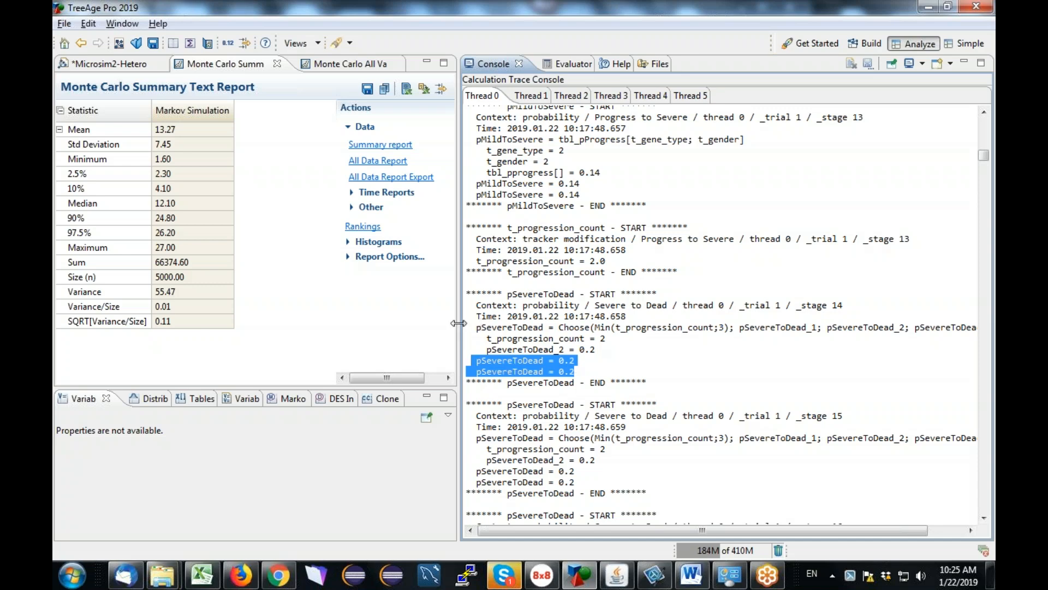
Narrow the trace console, return to the bootstrapping model, and enlarge its variable list to fit all variables
left_click_drag(459, 325, 811, 333)
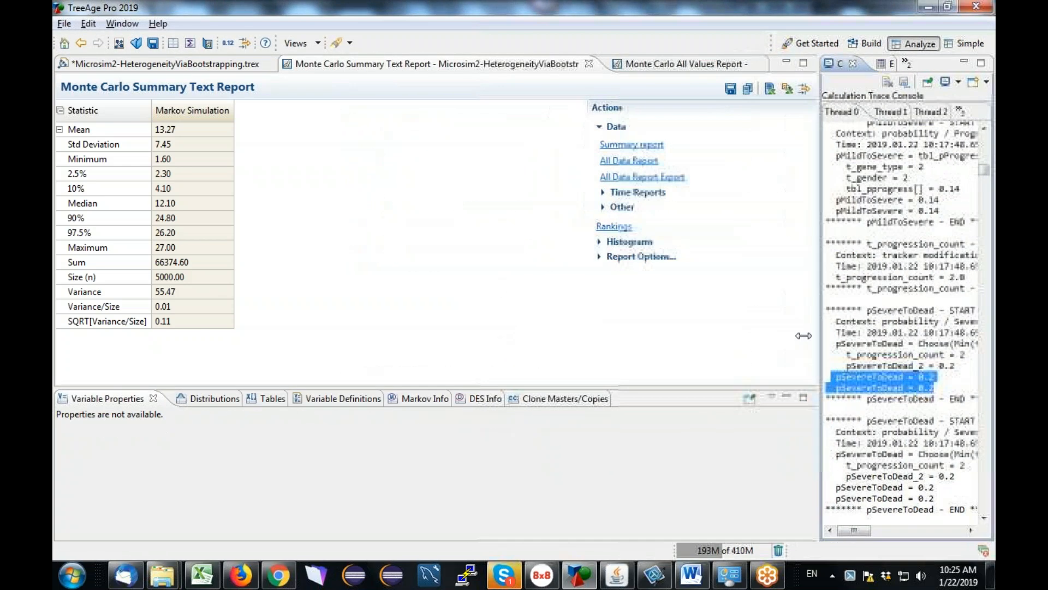
left_click(143, 64)
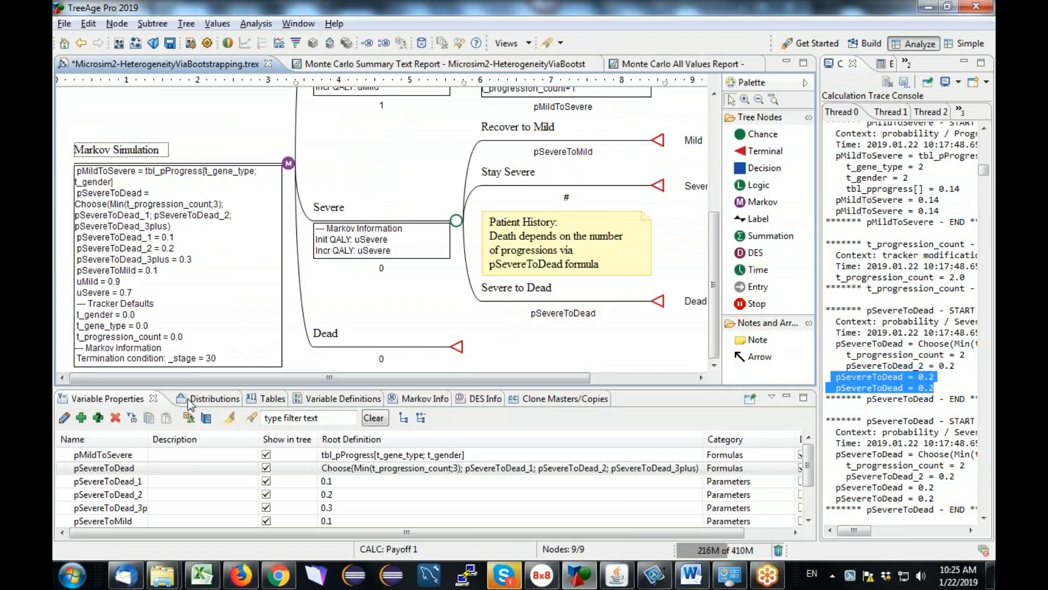
left_click(125, 398)
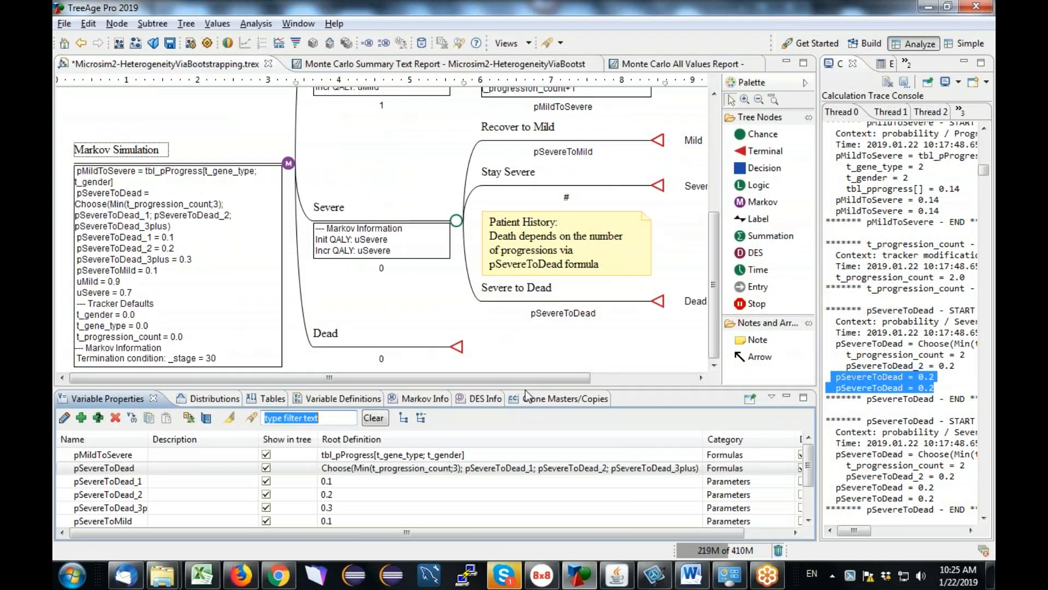
left_click_drag(526, 390, 526, 348)
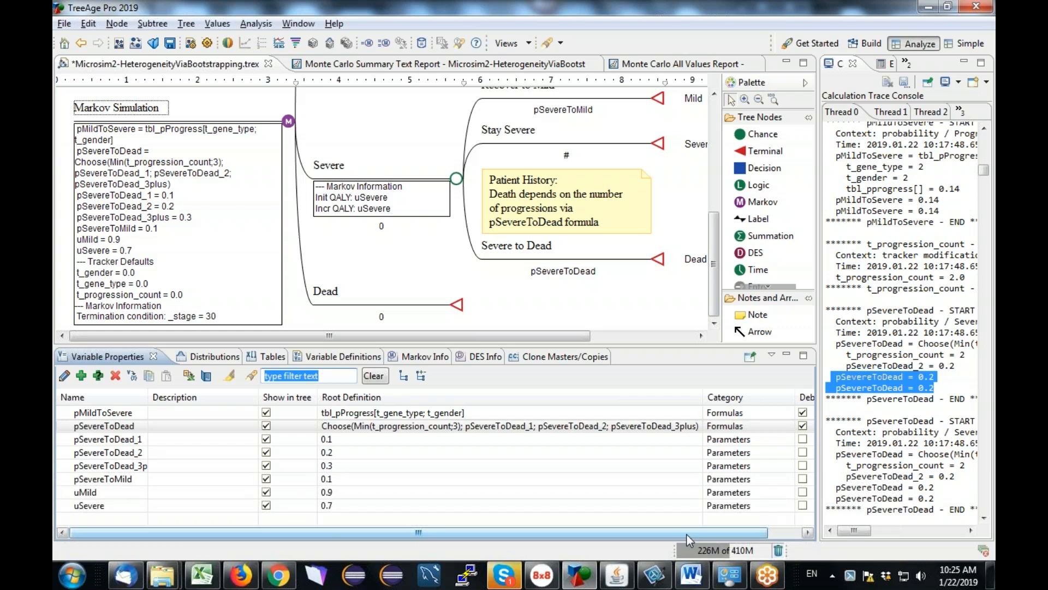
Inspect the Debug settings of pMildToSevere and pSevereToDead, leaving both enabled
left_click_drag(686, 532, 727, 532)
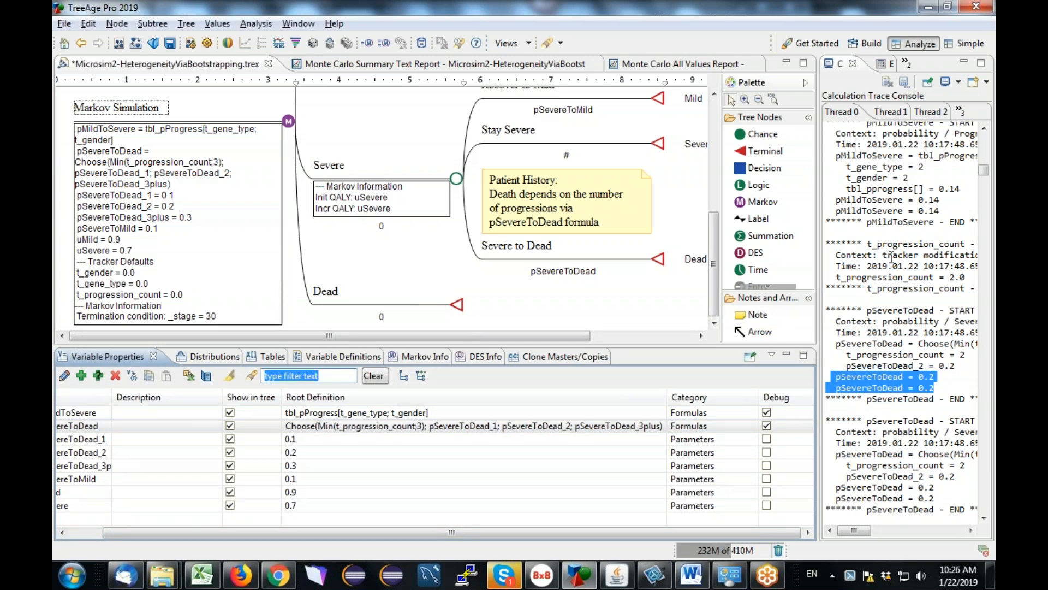
left_click(767, 412)
left_click(767, 412)
left_click(773, 430)
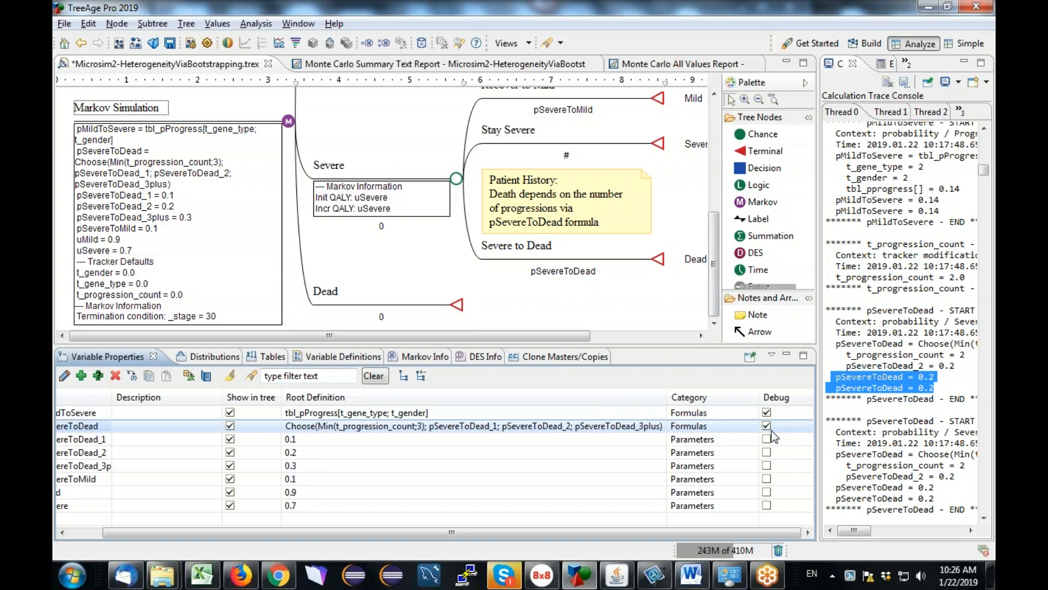
Filter the Monte Carlo summary report with the expression t_gene_type=2, review the filtered statistics, and close the report
left_click(453, 66)
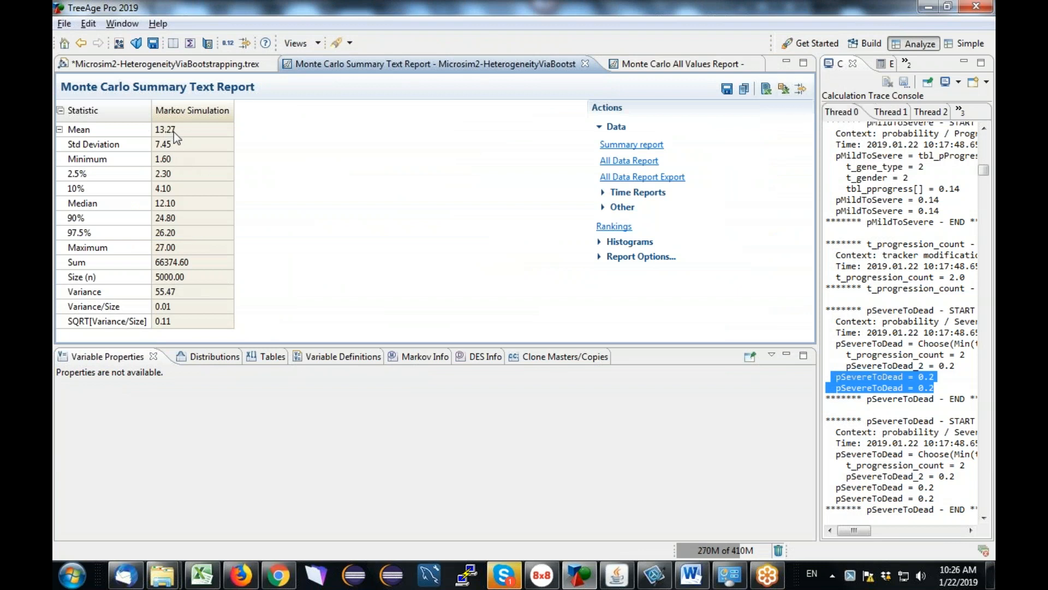
left_click(797, 94)
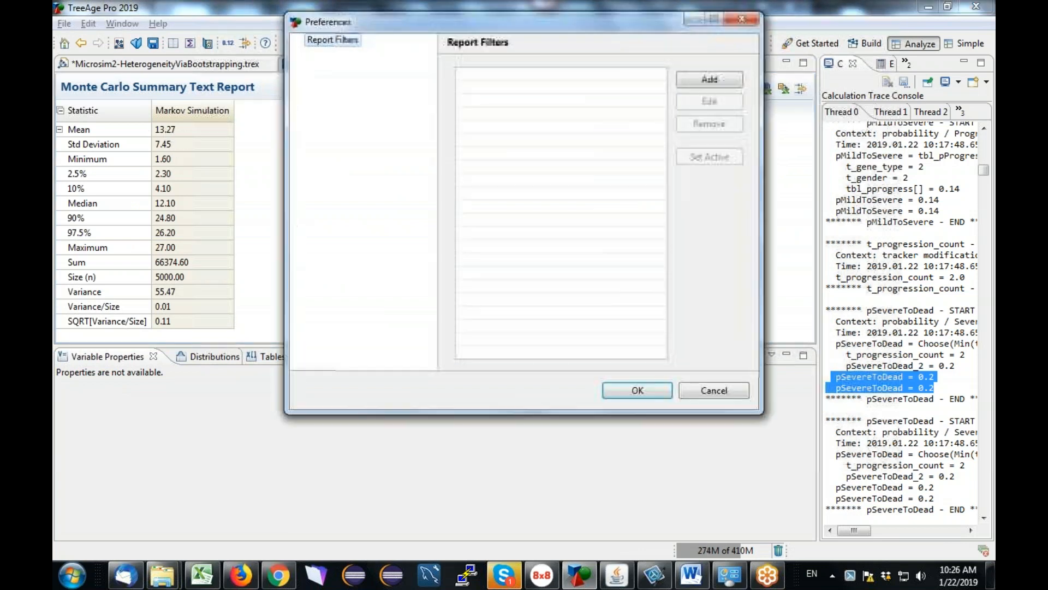
left_click(726, 86)
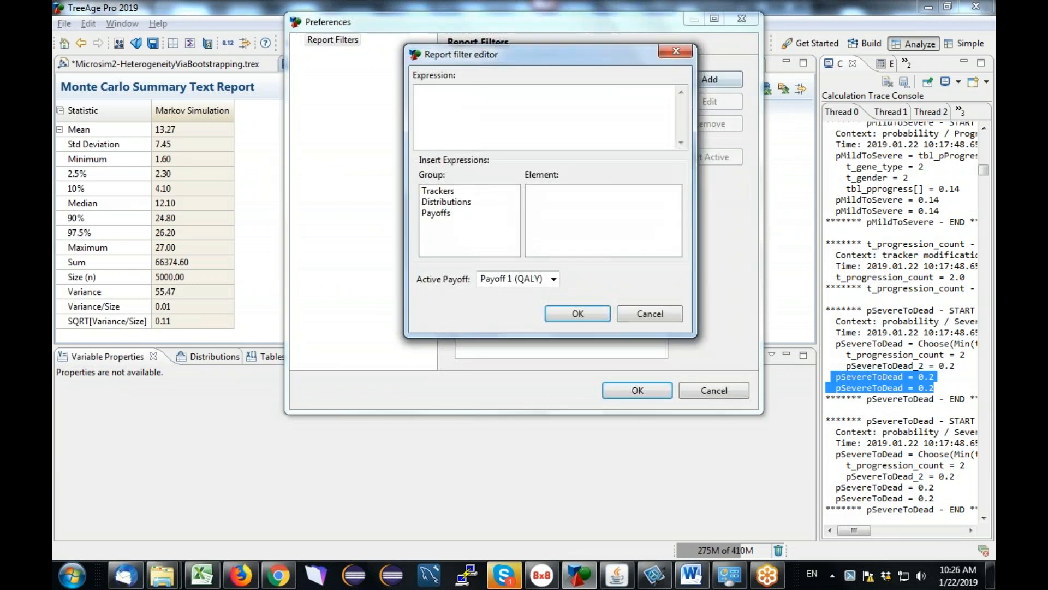
left_click(444, 191)
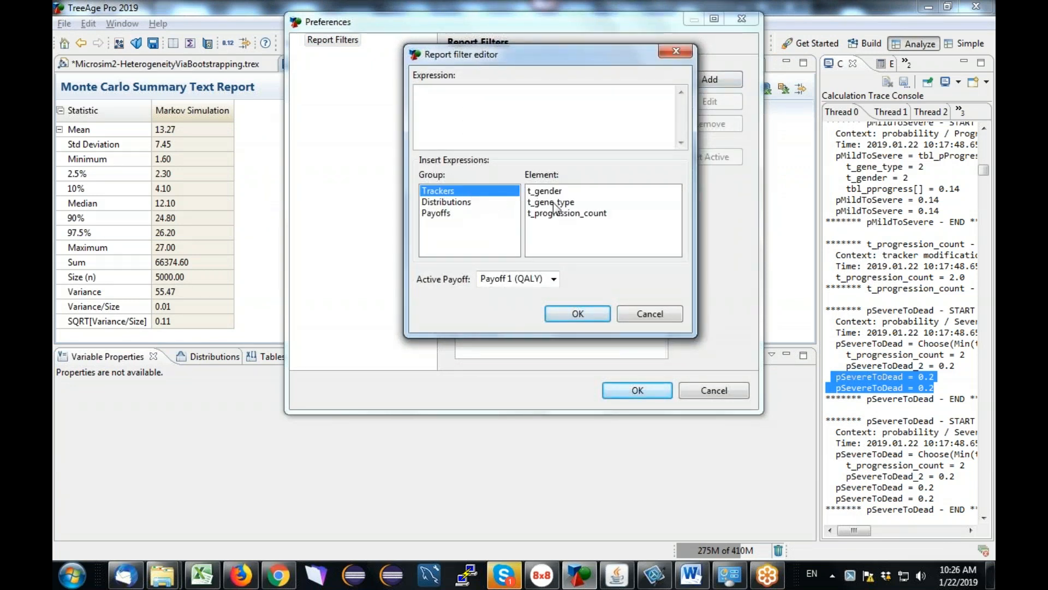
double_click(552, 202)
type("=2")
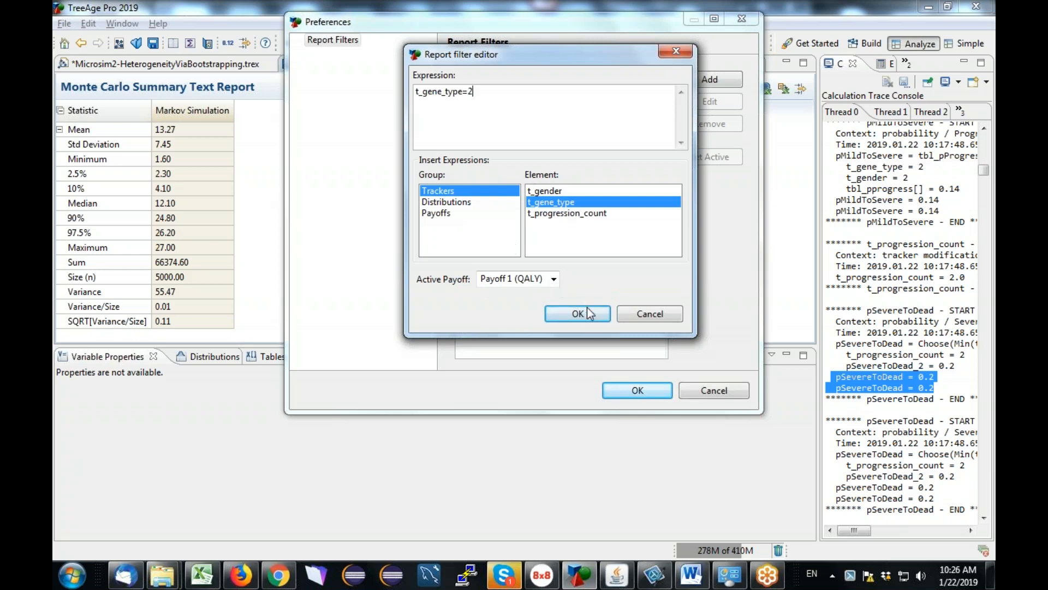
left_click(588, 314)
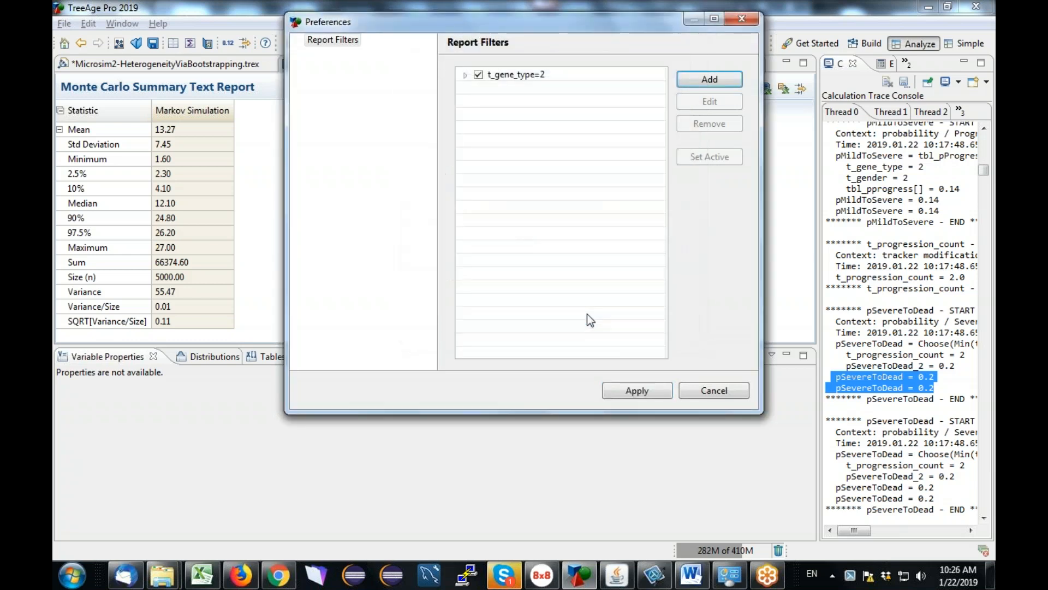
left_click(658, 391)
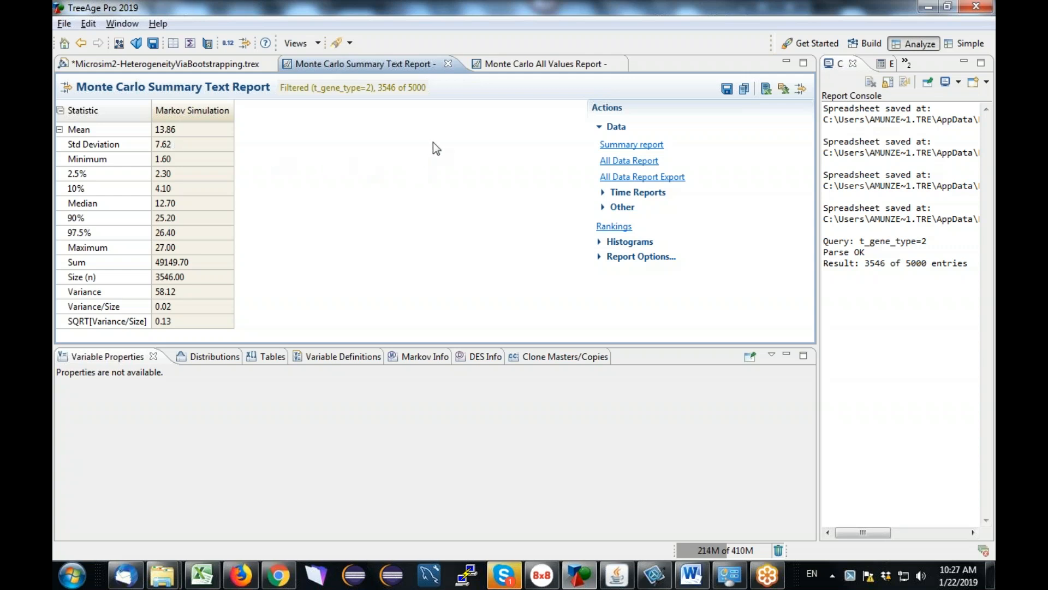
left_click(449, 64)
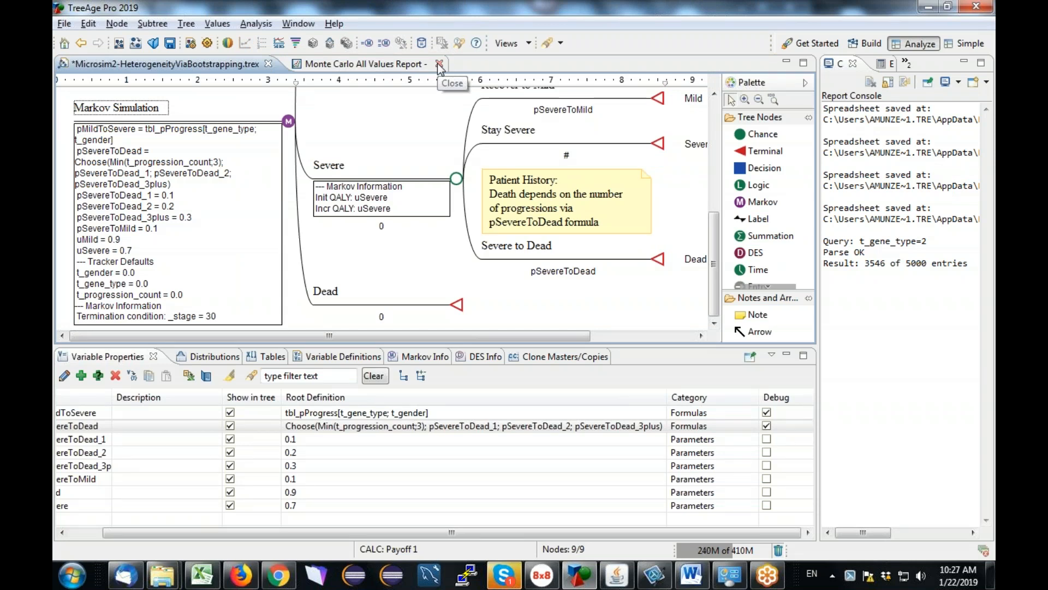
Close the Monte Carlo All Values report and review the Random Number Seeding options in Tree Preferences, leaving them unchanged
left_click(440, 65)
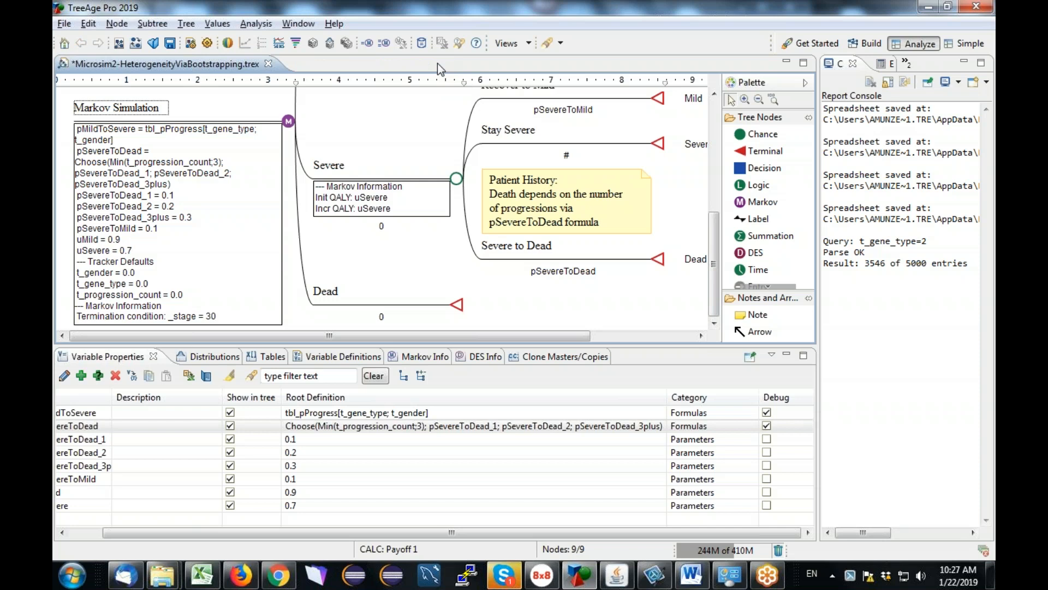
left_click(185, 23)
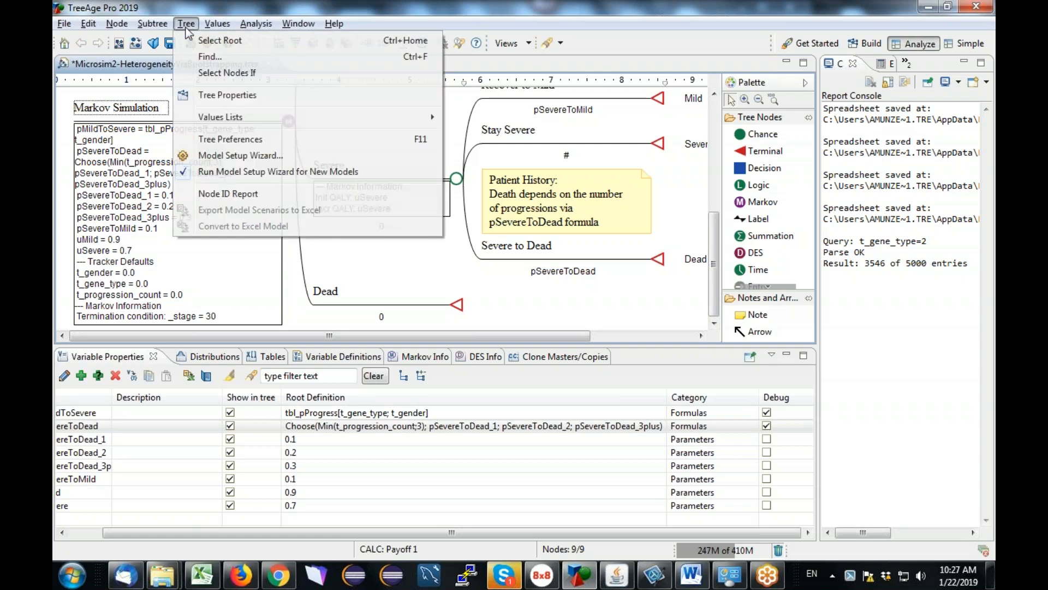
left_click(240, 139)
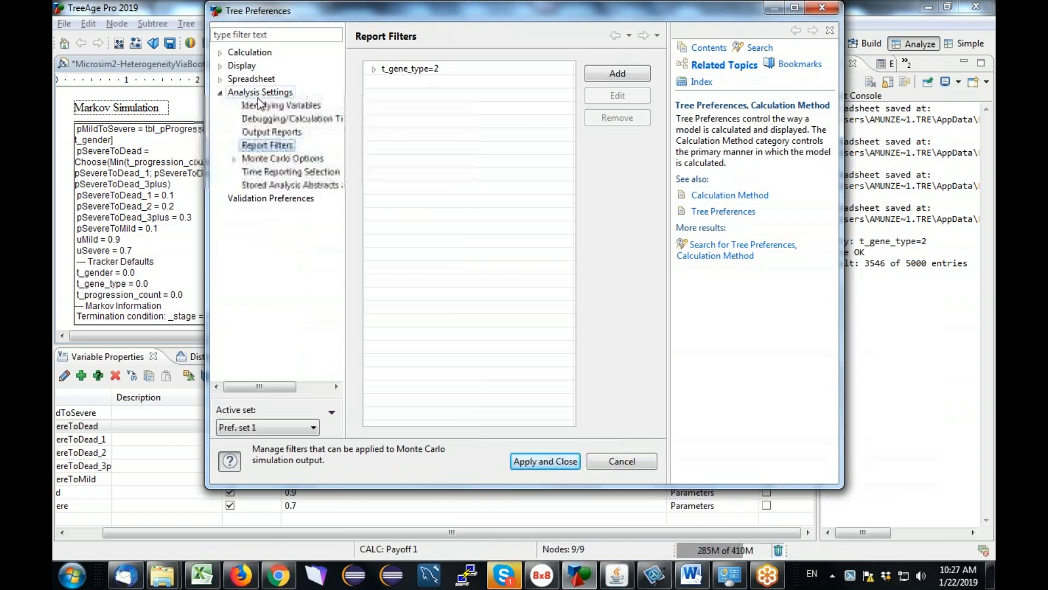
left_click(234, 159)
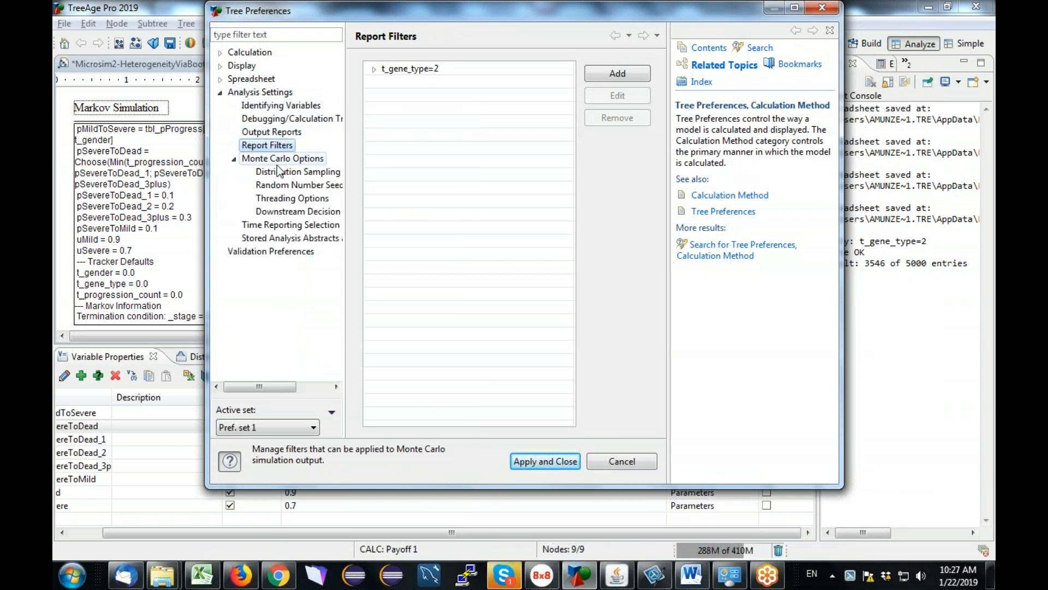
left_click(295, 185)
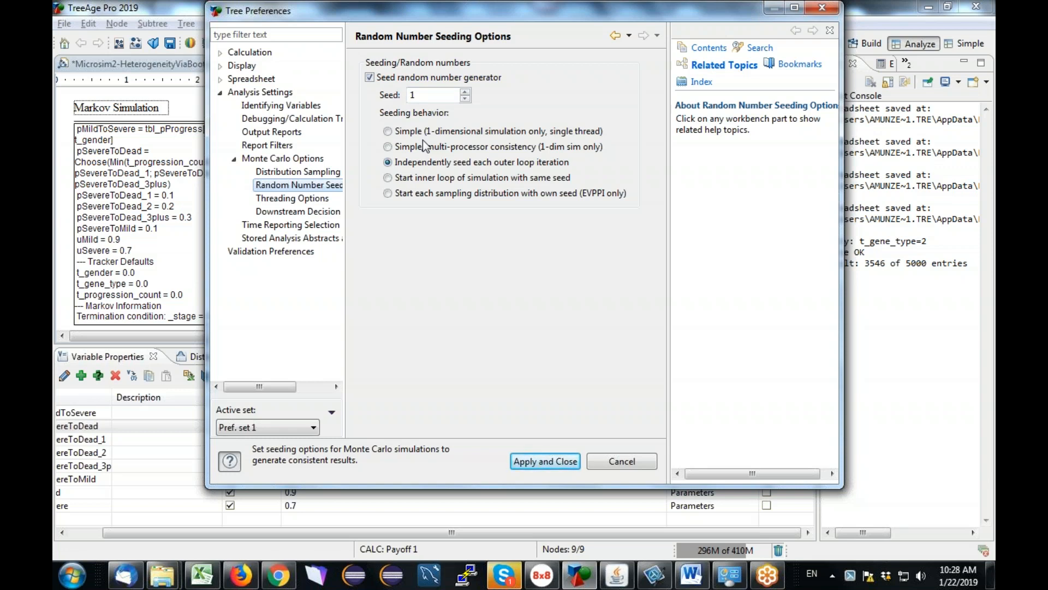
left_click(628, 460)
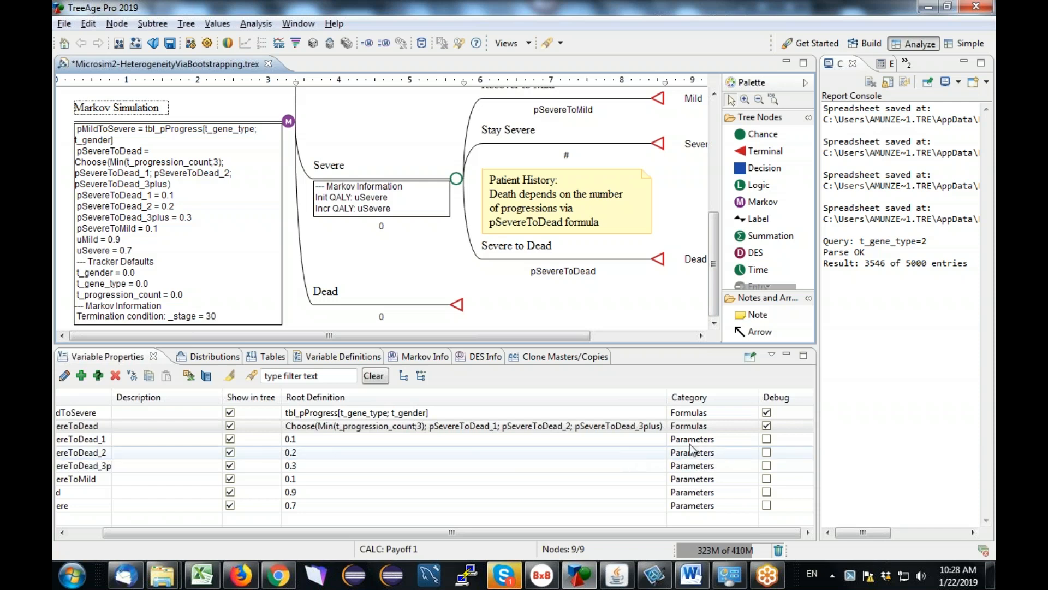
Widen the console beside the tree and switch it from the Report Console to the Calculation Trace Console
left_click_drag(716, 281, 719, 204)
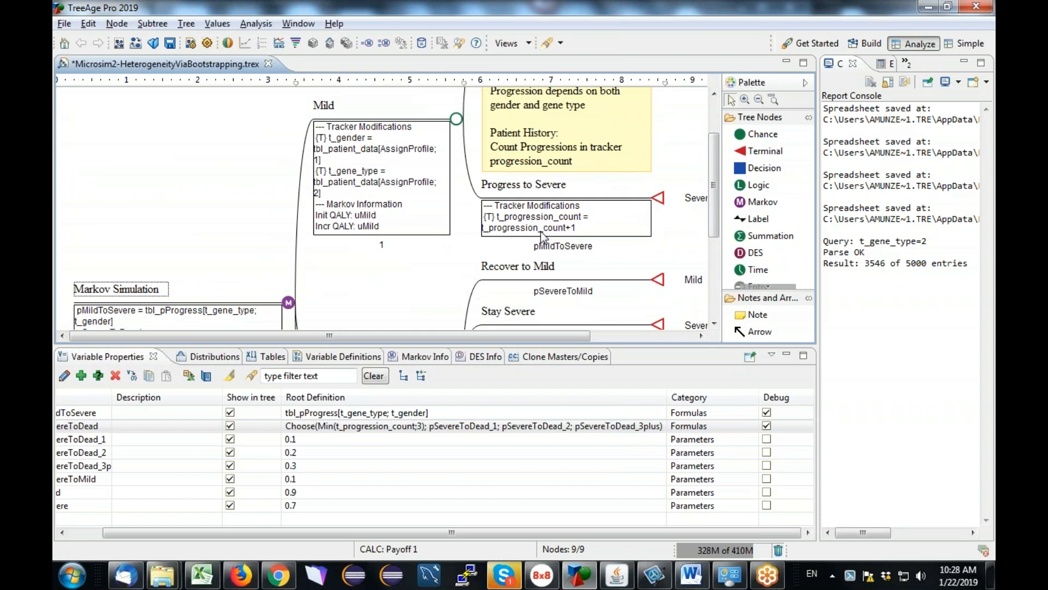
left_click(775, 572)
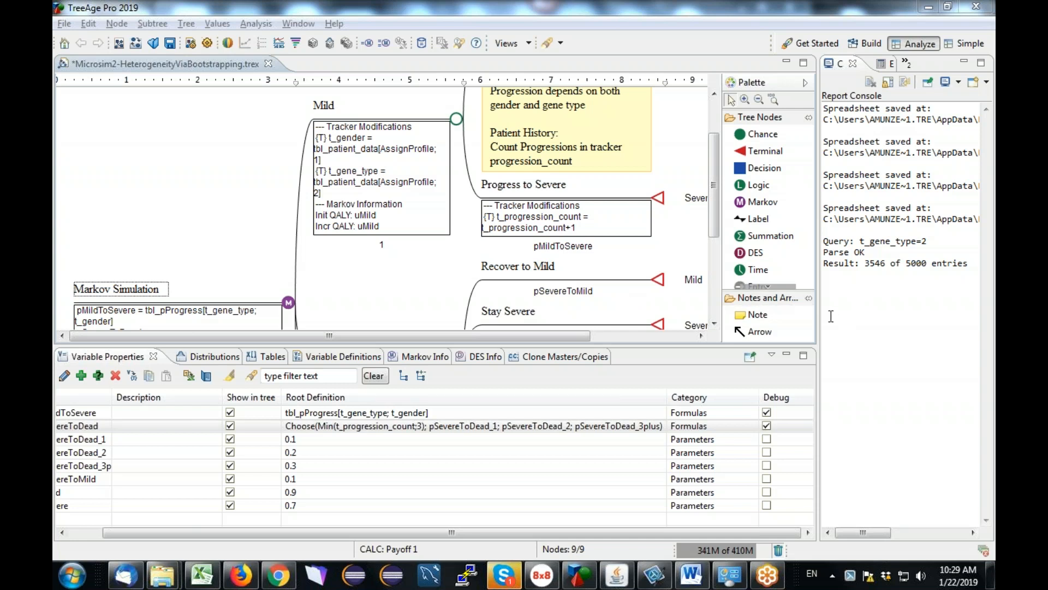
left_click_drag(818, 319, 671, 320)
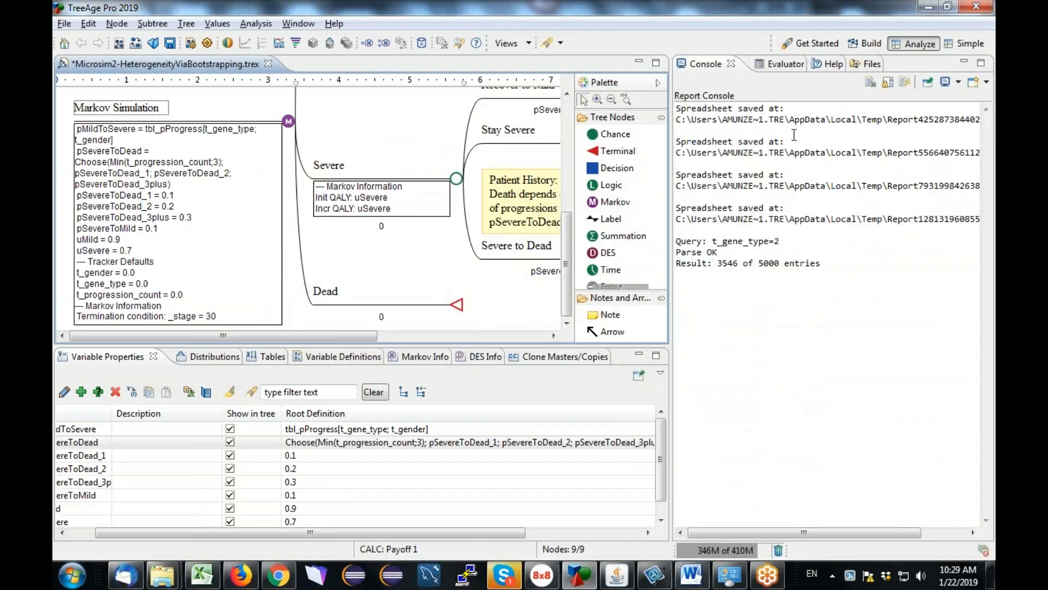
left_click(713, 67)
left_click(958, 82)
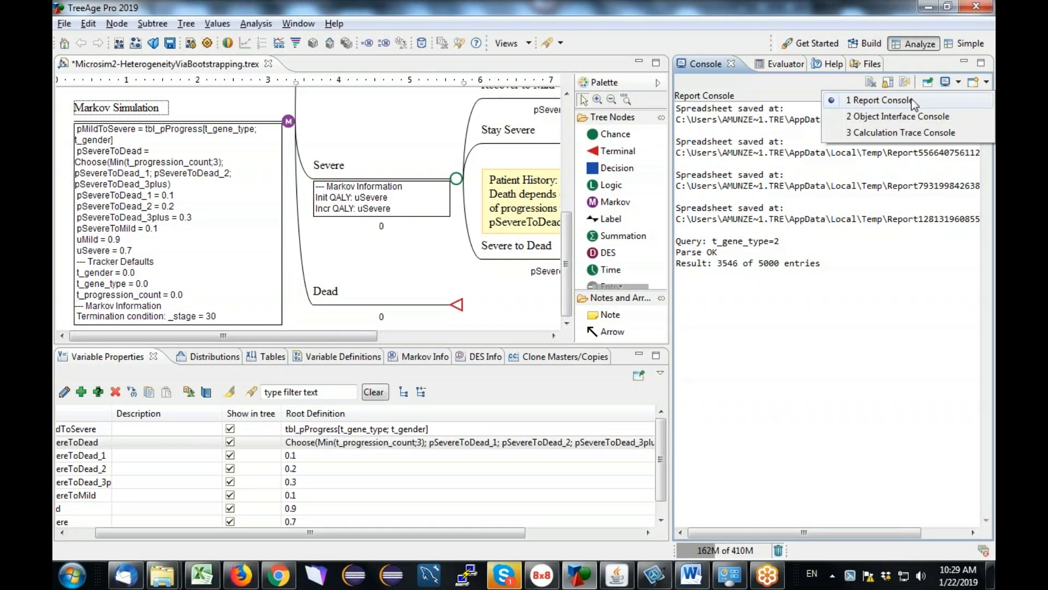
left_click(896, 118)
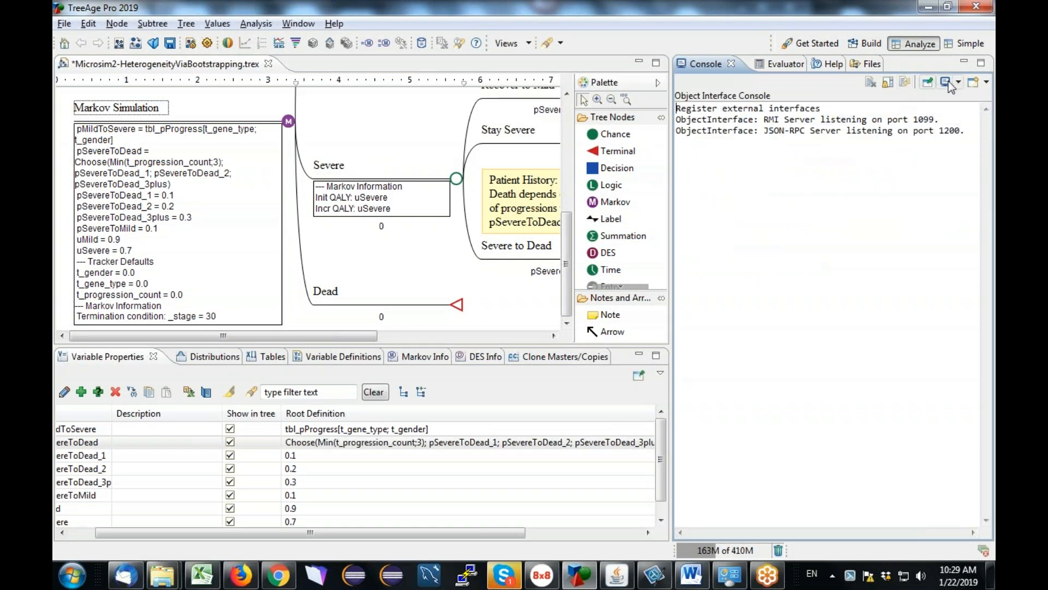
left_click(958, 82)
left_click(915, 134)
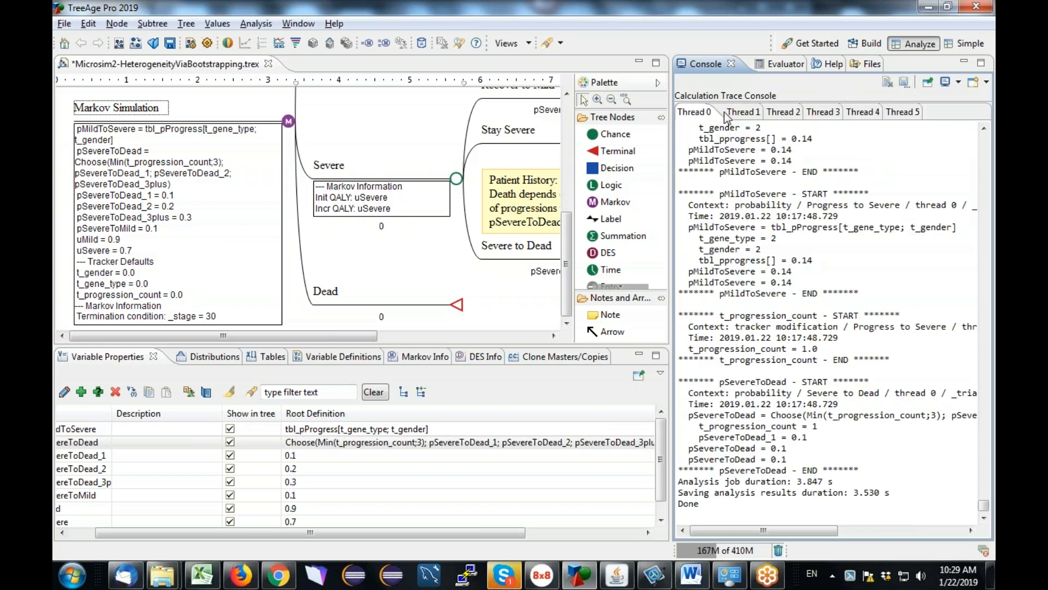
Compare the calculation trace output of Threads 1 through 5 with Thread 0, ending on Thread 0
left_click(743, 115)
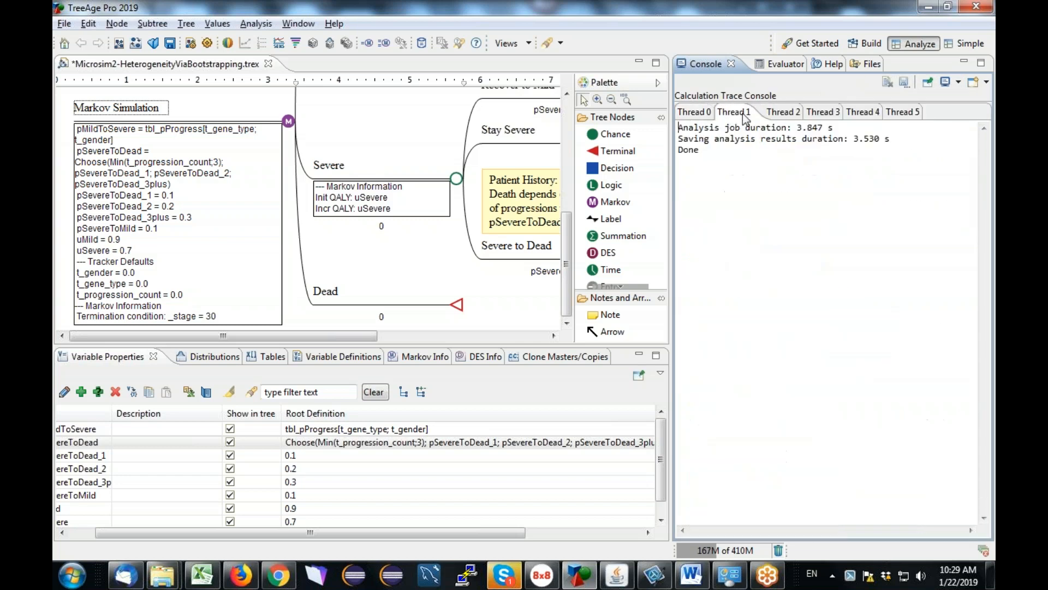
left_click(704, 115)
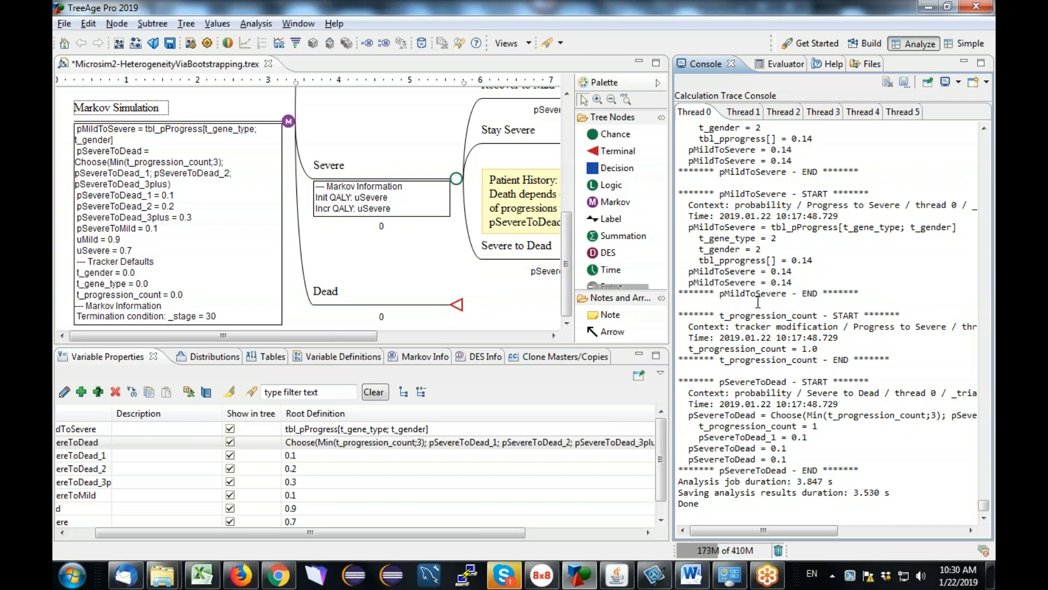
left_click(751, 115)
left_click(777, 114)
left_click(819, 113)
left_click(860, 113)
left_click(903, 113)
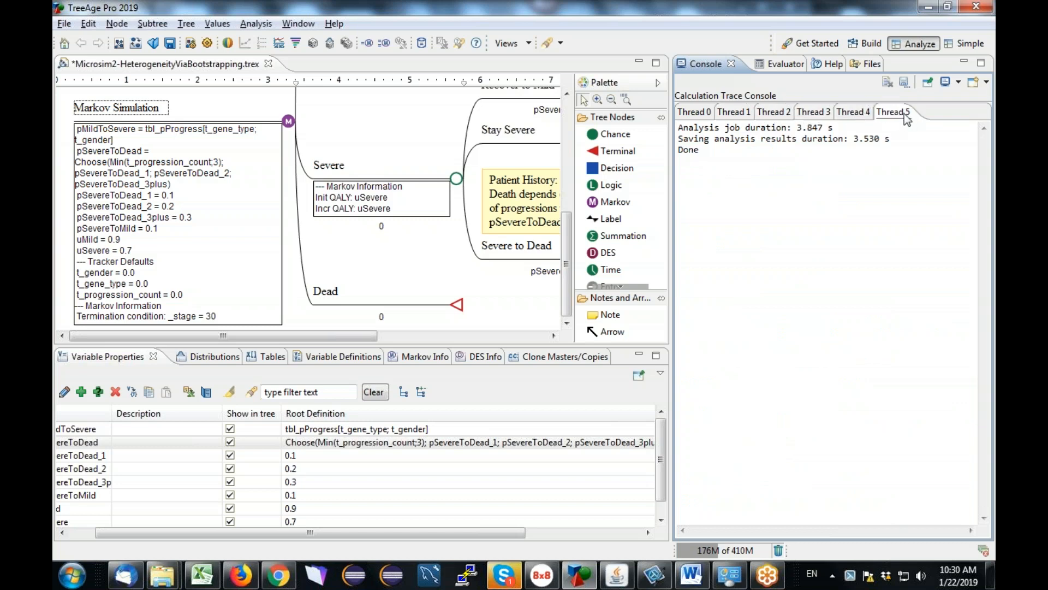
left_click(694, 113)
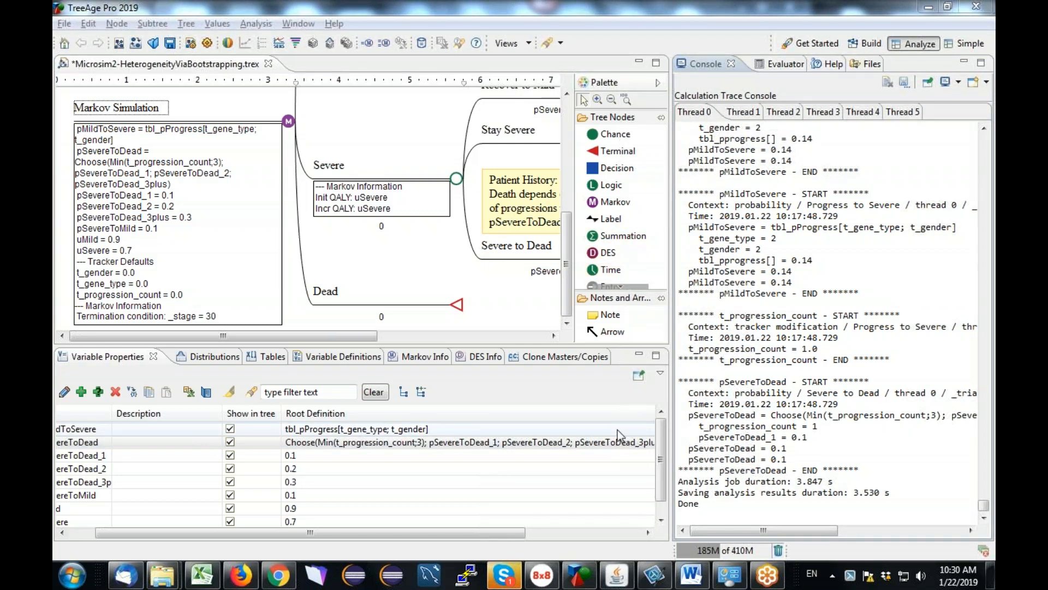
Open the root definition of pSevereToDead and examine the Choose expression's Min(t_progression_count;3) index and its three probability arguments
double_click(579, 442)
left_click(496, 442)
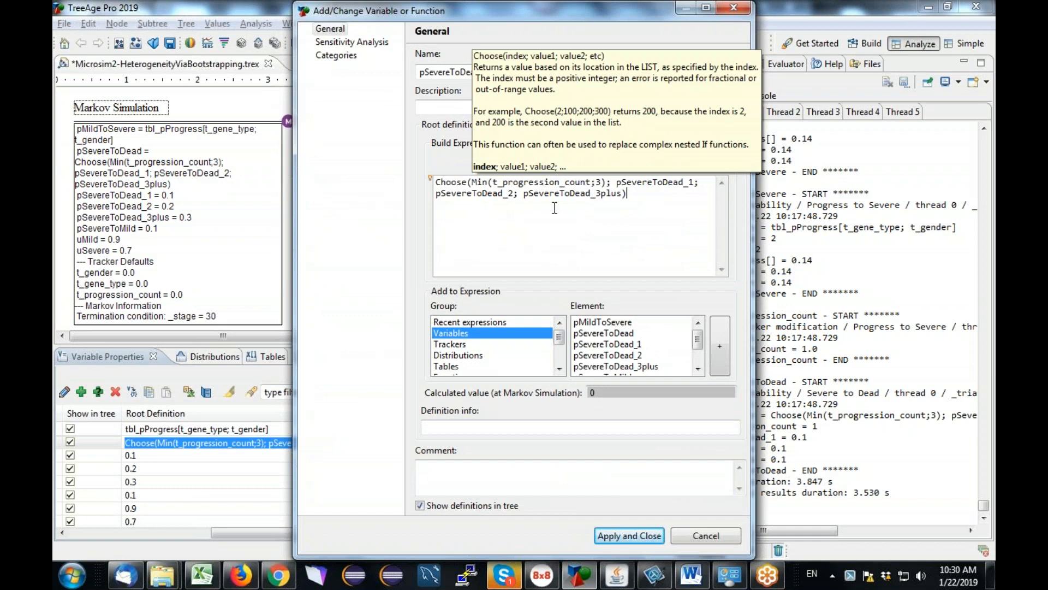
left_click(650, 194)
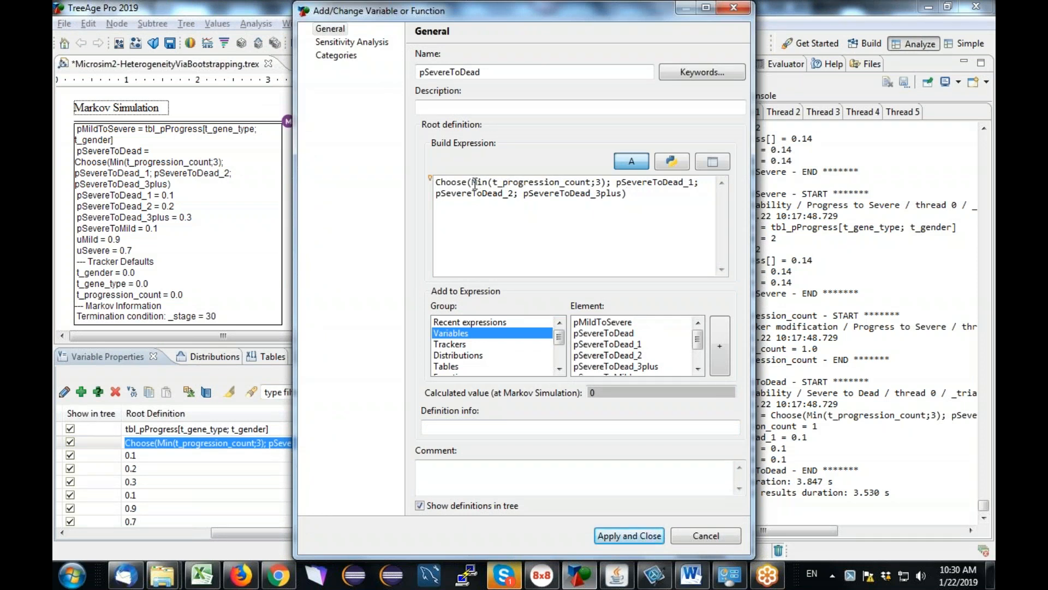
left_click_drag(473, 182, 608, 184)
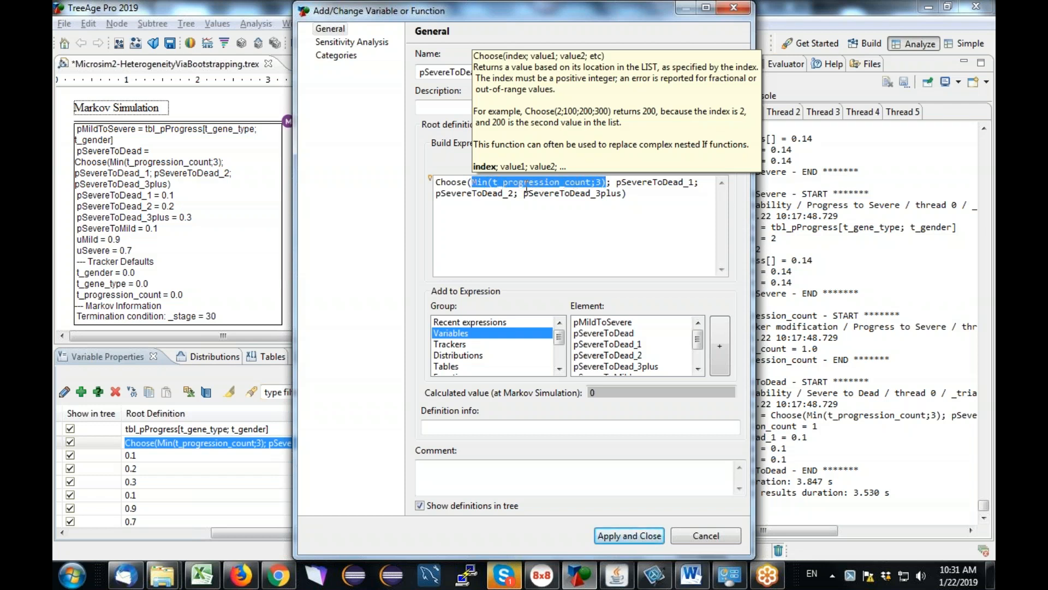
left_click_drag(617, 183, 694, 184)
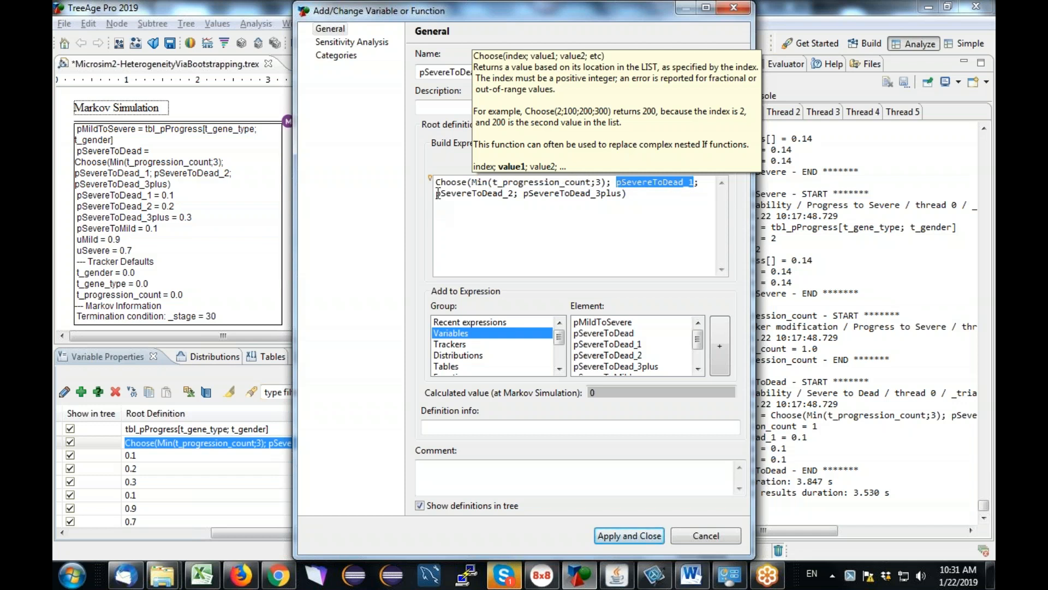
left_click_drag(438, 194, 622, 197)
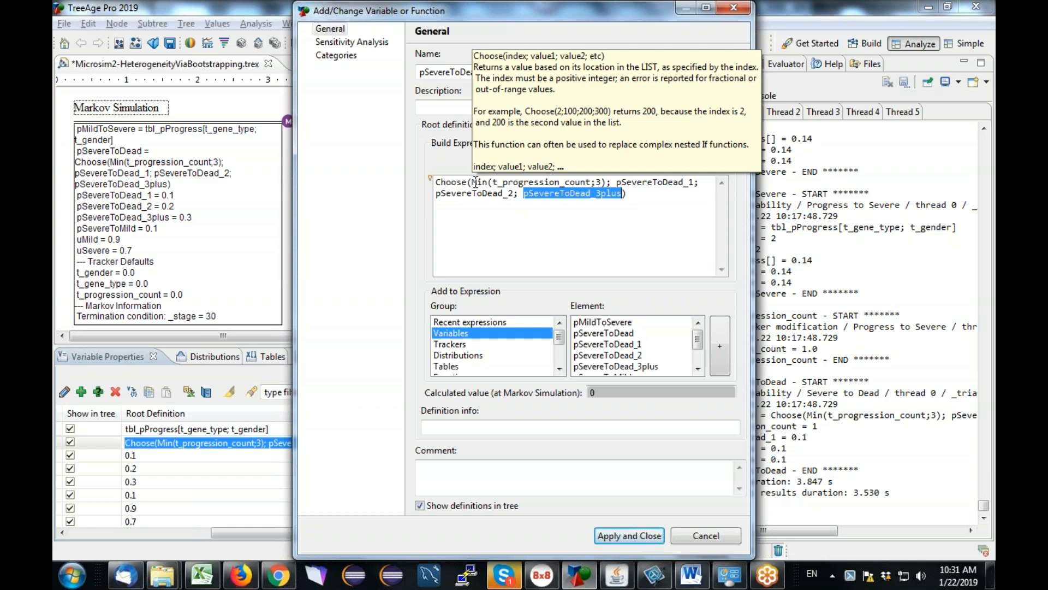
left_click_drag(471, 182, 685, 185)
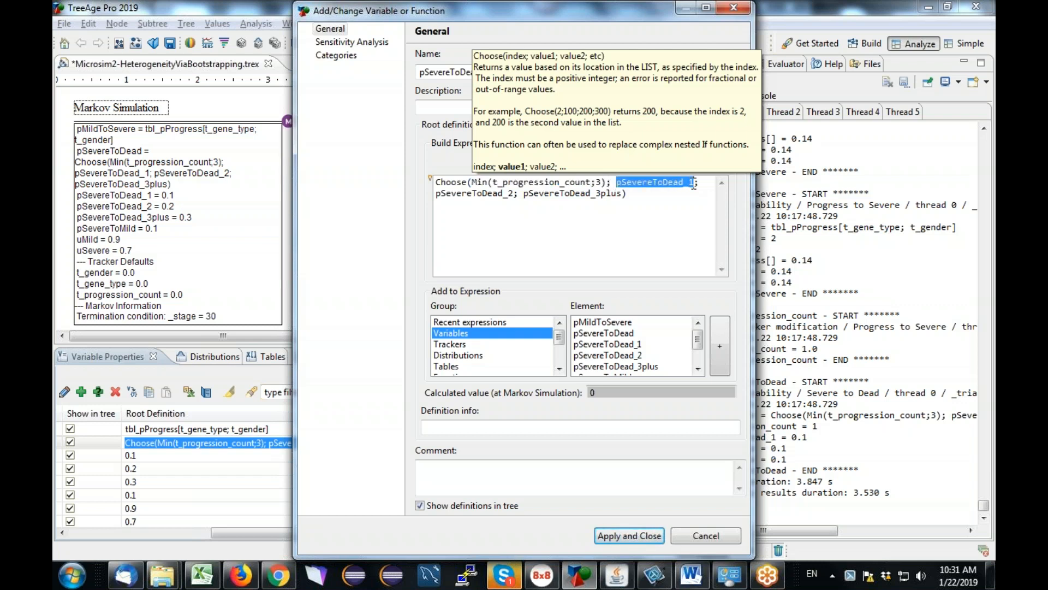
left_click_drag(436, 193, 622, 195)
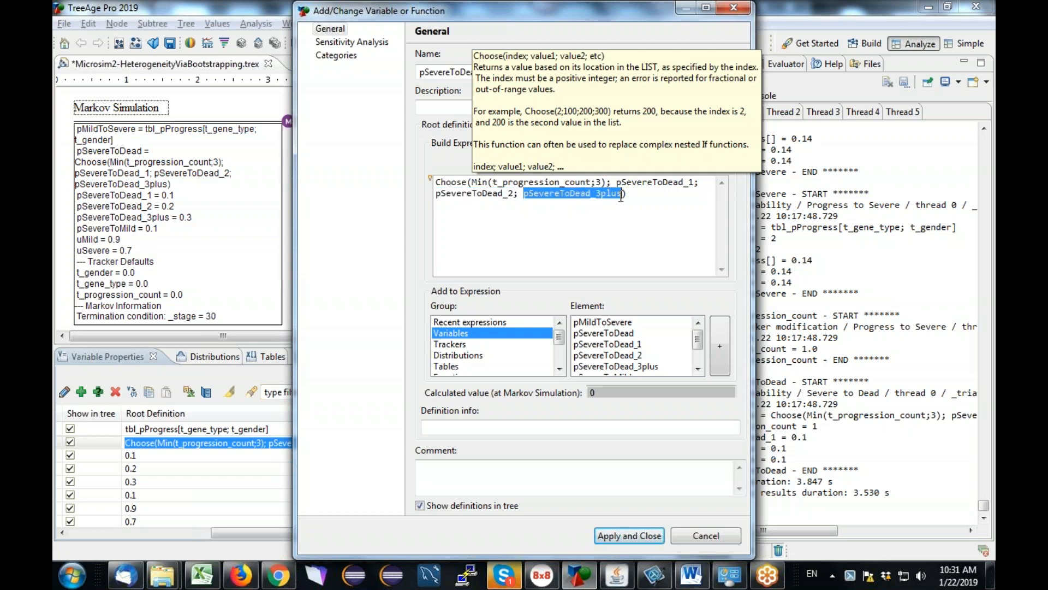